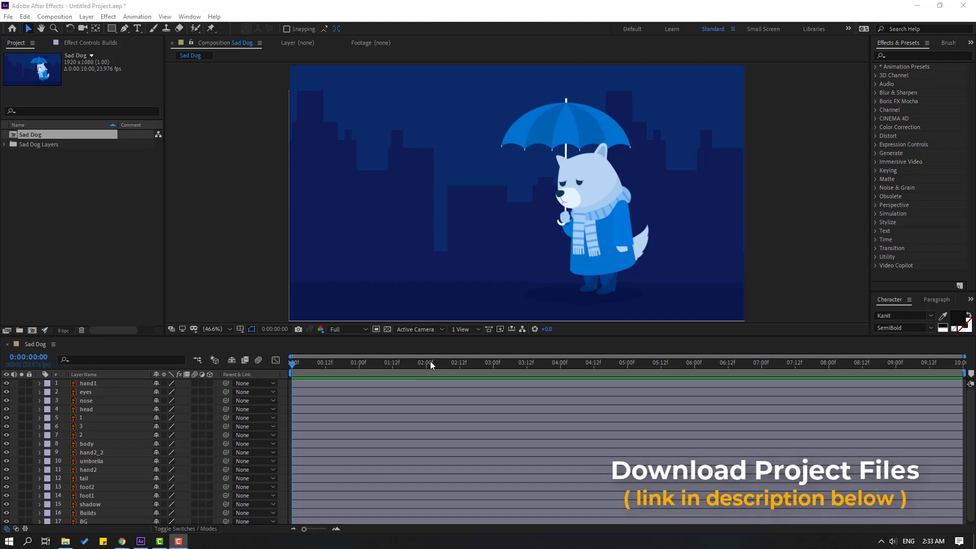
Lock the BG layer in the Sad Dog composition.
scroll(145, 429, "down", 1)
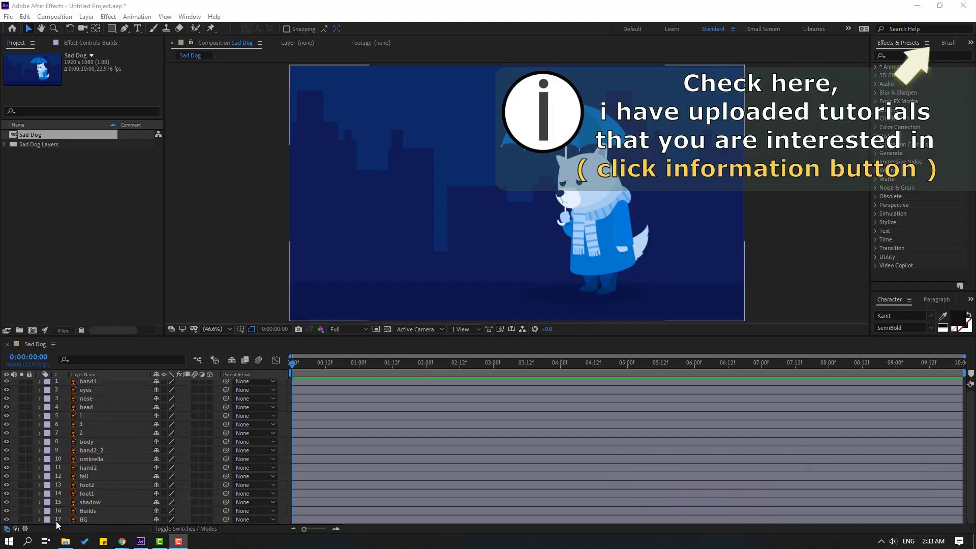
left_click(59, 520)
left_click(6, 519)
left_click(7, 520)
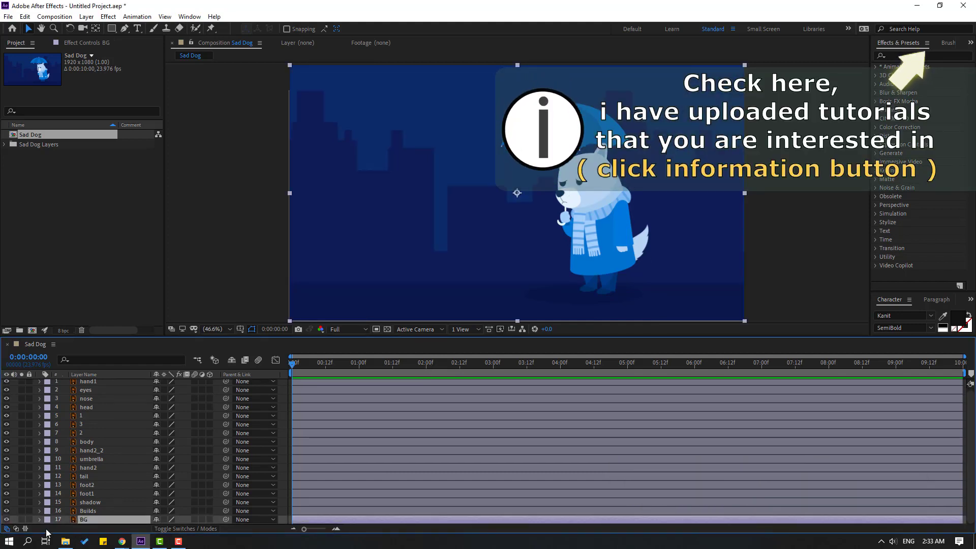
left_click(29, 520)
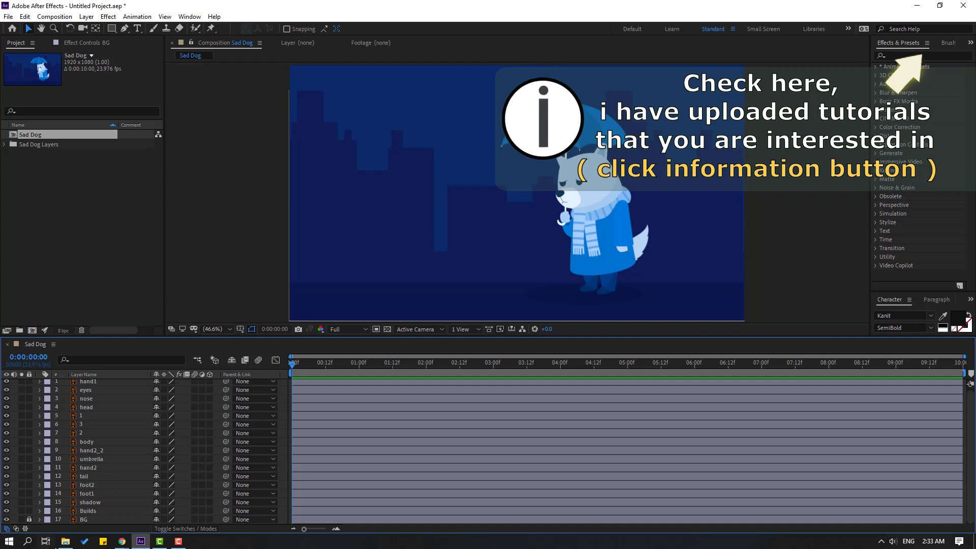
Reveal Position for foot1 and foot2 together and set starting Position keyframes at 0:00:00:00.
left_click(90, 493)
left_click(91, 490, "ctrl")
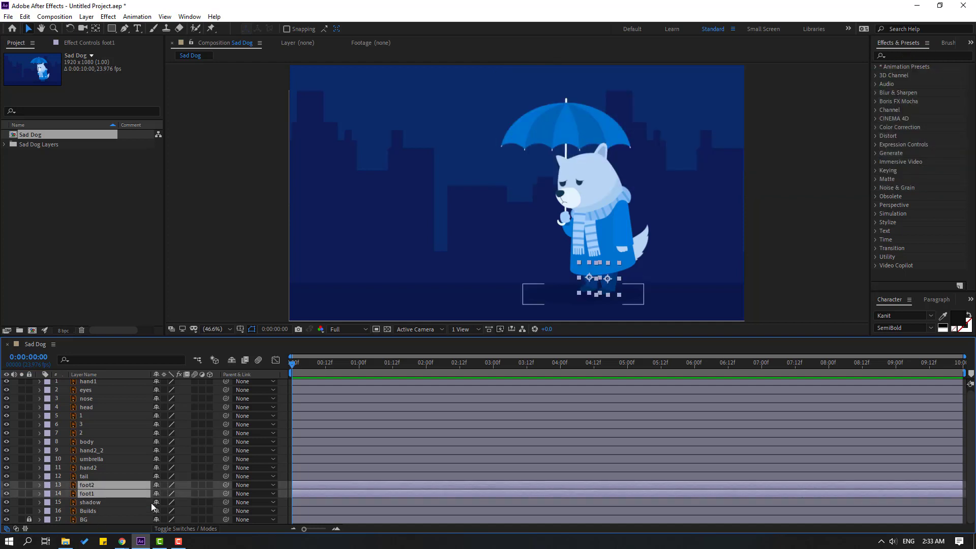
scroll(447, 156, "up", 5)
key("p")
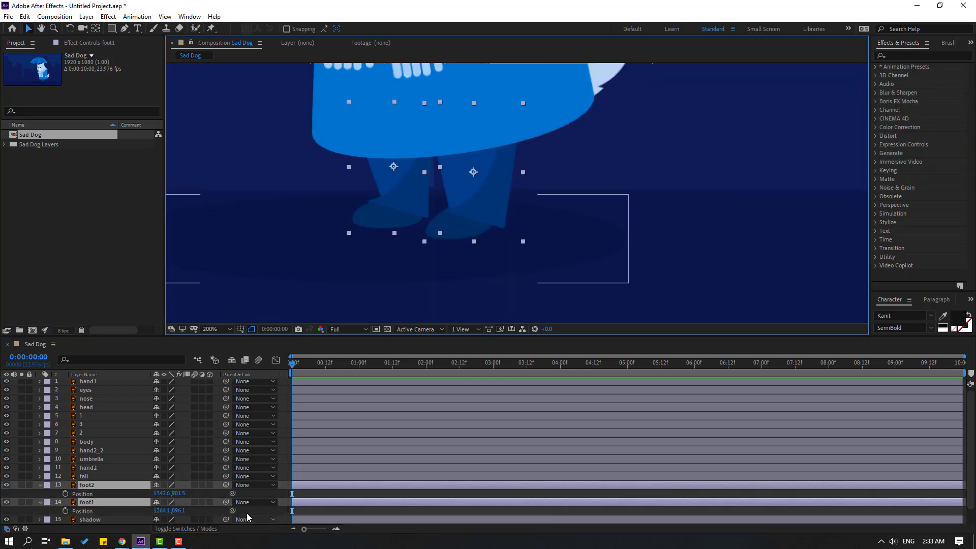
left_click(65, 493)
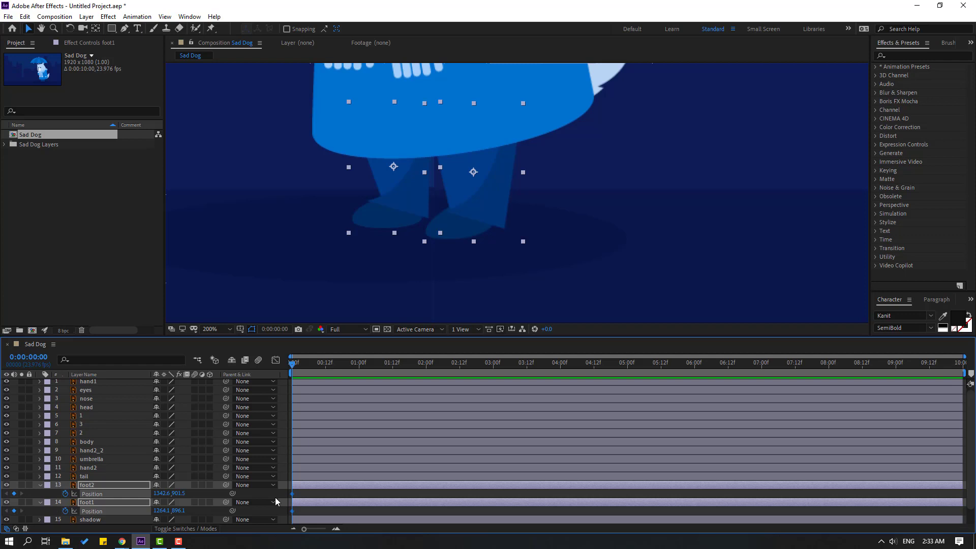
At 0:00:00:10, shift foot1 sideways to an X position of 1343.1, in line with foot2.
key("shift+Page_Down")
left_click(336, 495)
left_click(91, 501)
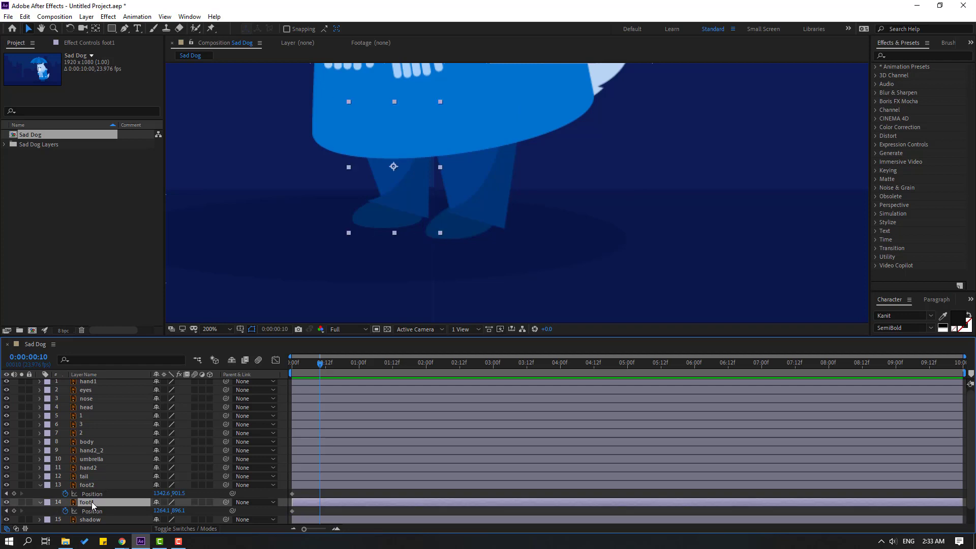
left_click_drag(158, 511, 197, 509)
left_click(324, 497)
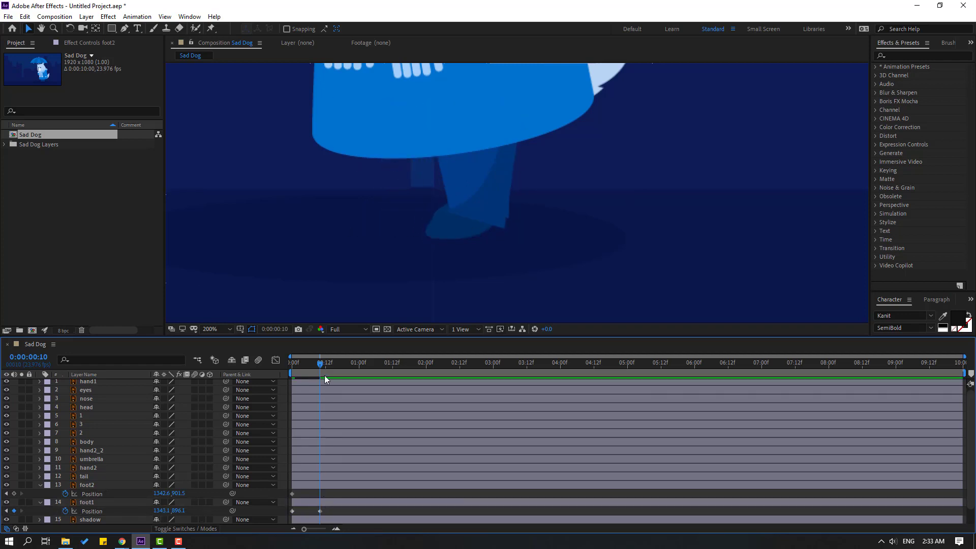
Copy foot1's starting X position of 1264.1 and paste it as foot2's X position at 0:00:00:10.
left_click_drag(307, 367, 293, 368)
left_click(96, 502)
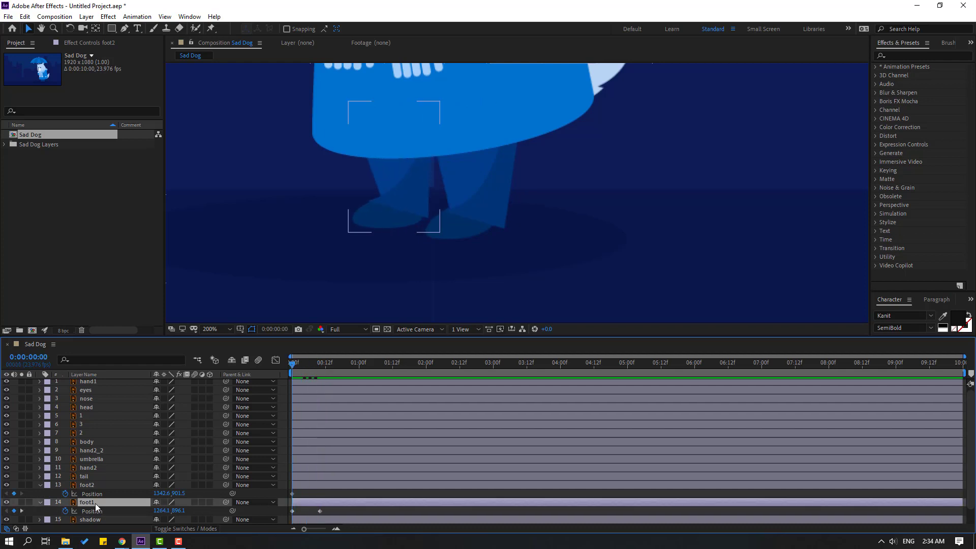
left_click(167, 511)
key("ctrl+c")
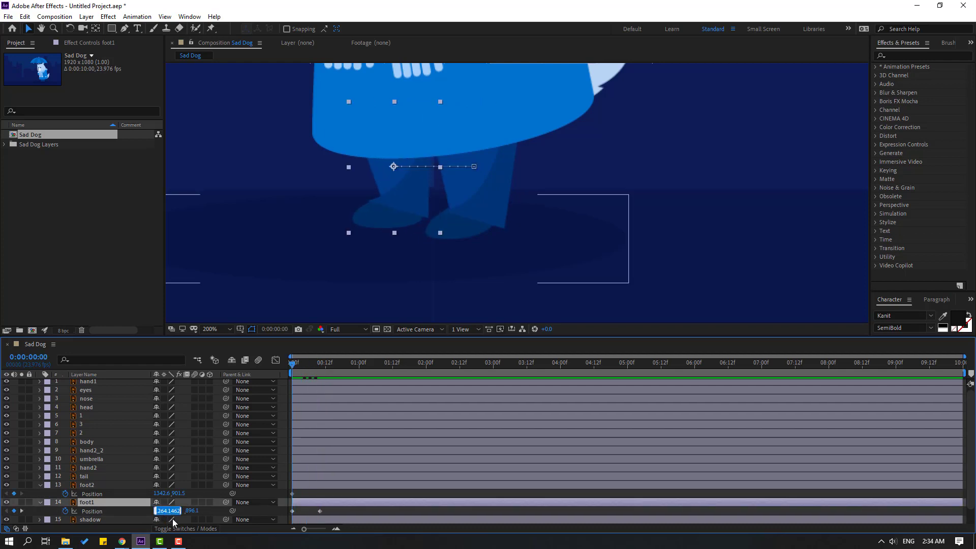
left_click(319, 494)
left_click(309, 367)
left_click_drag(309, 367, 319, 363)
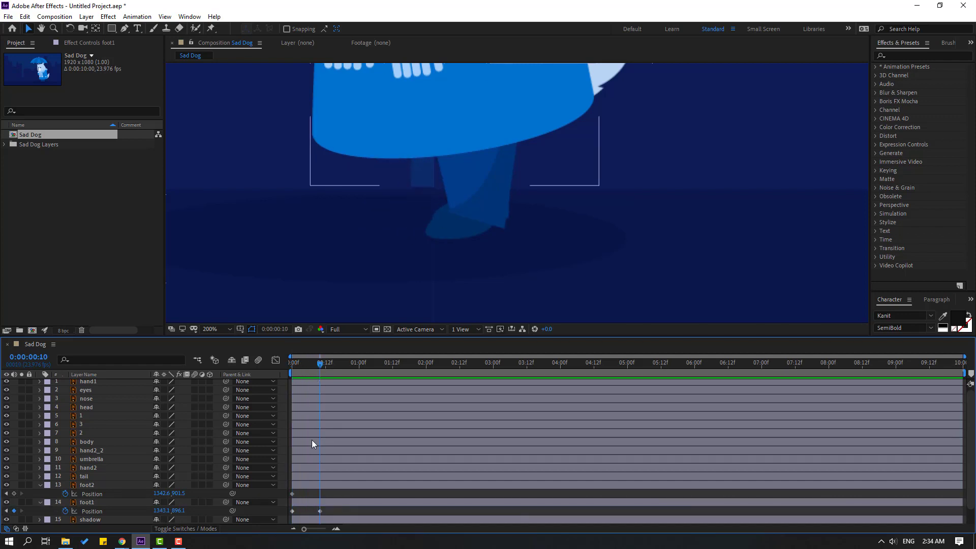
left_click(303, 485)
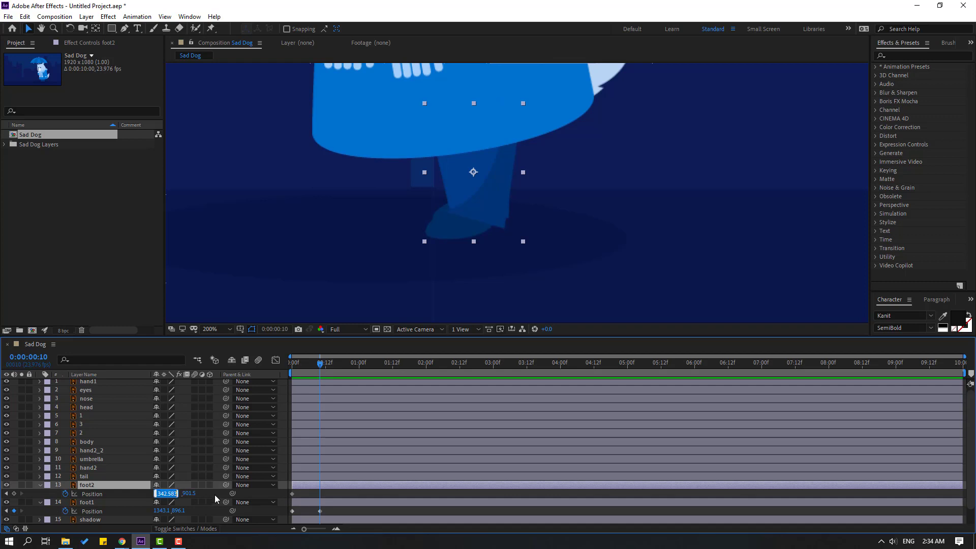
key("ctrl+v")
left_click(334, 493)
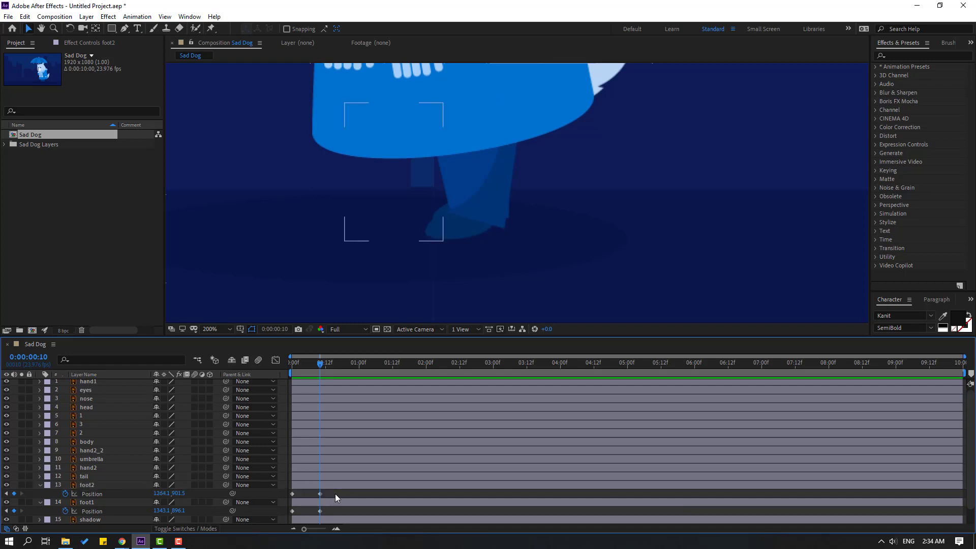
mouse_move(307, 370)
left_mouse_down()
mouse_move(307, 362)
mouse_move(282, 364)
mouse_move(320, 364)
left_mouse_up()
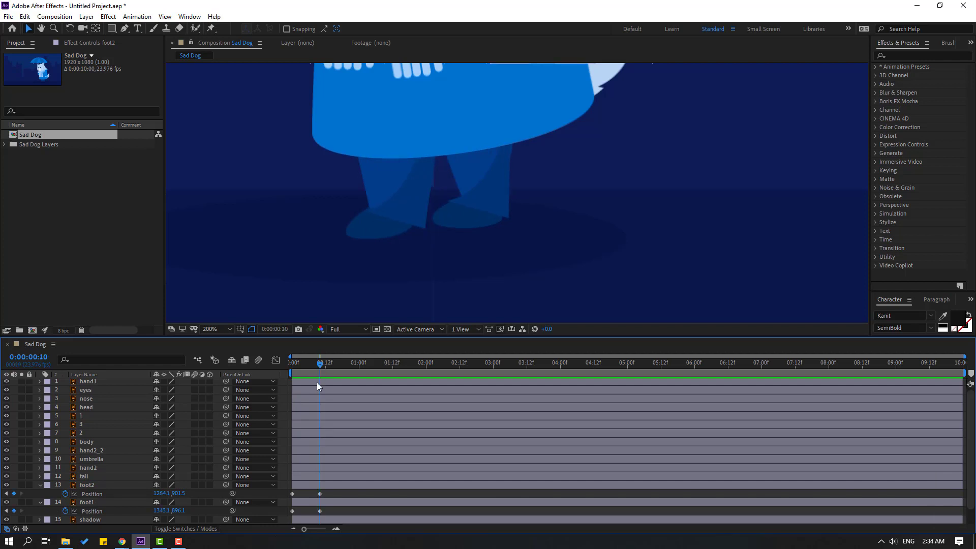
Copy the first Position keyframes of foot2 and foot1 and paste each on its own layer at 0:00:00:20.
key("shift+Page_Down")
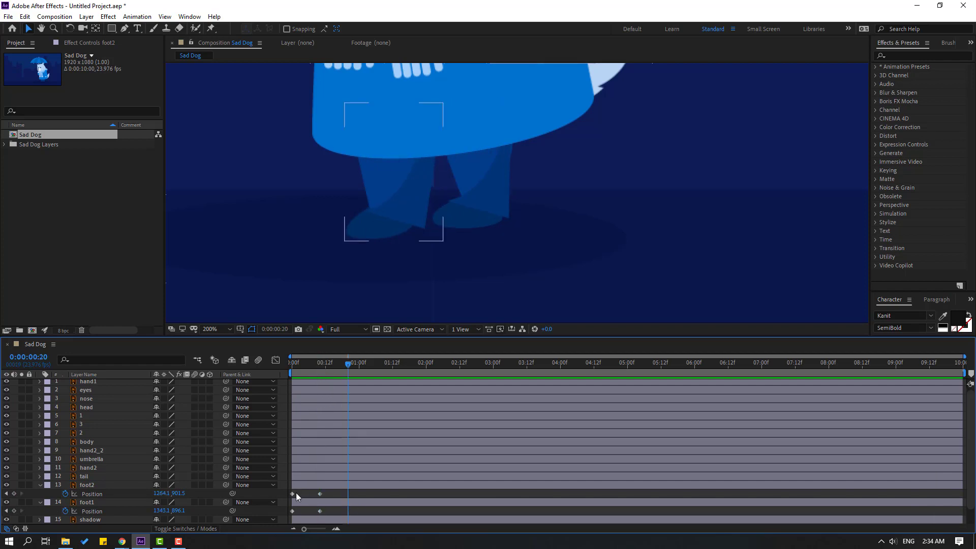
left_click(292, 493)
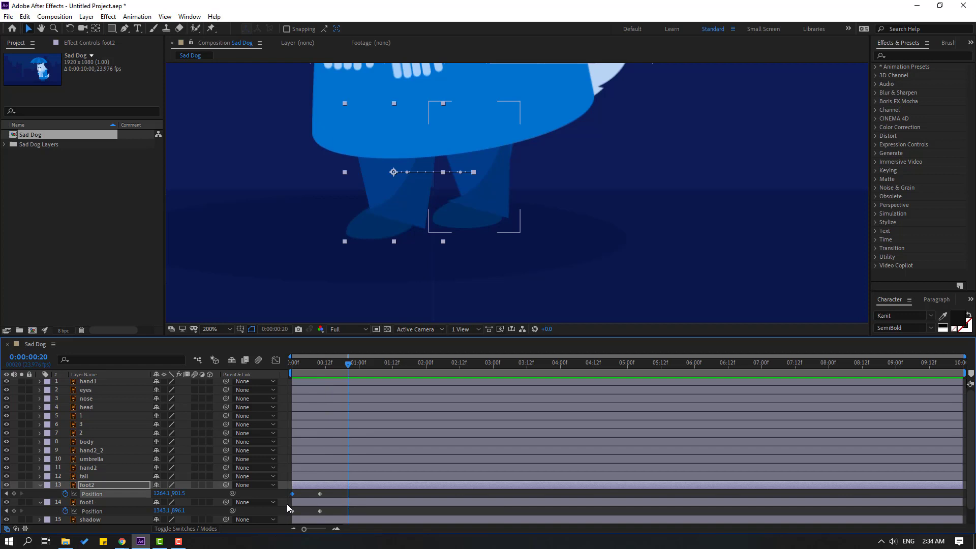
key("ctrl+v")
left_click_drag(288, 505, 303, 515)
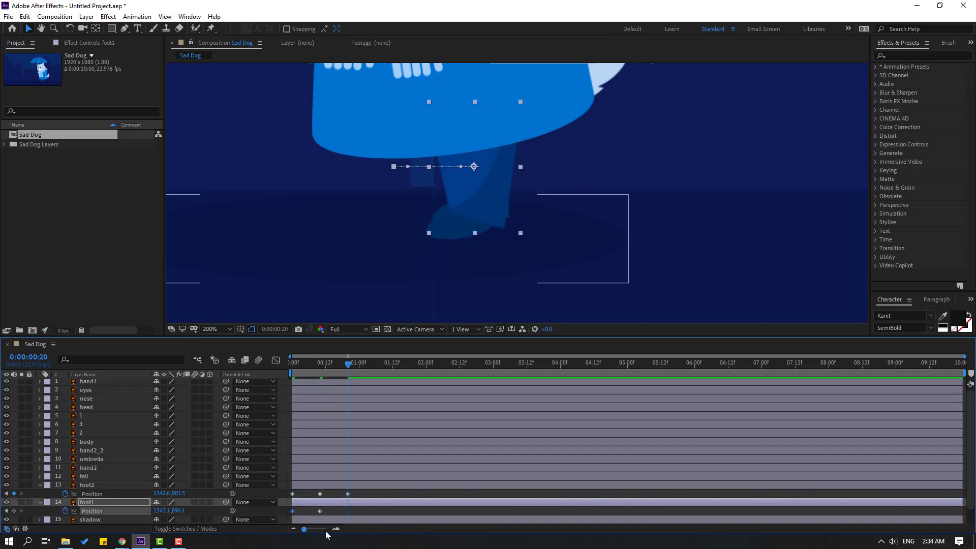
key("ctrl+v")
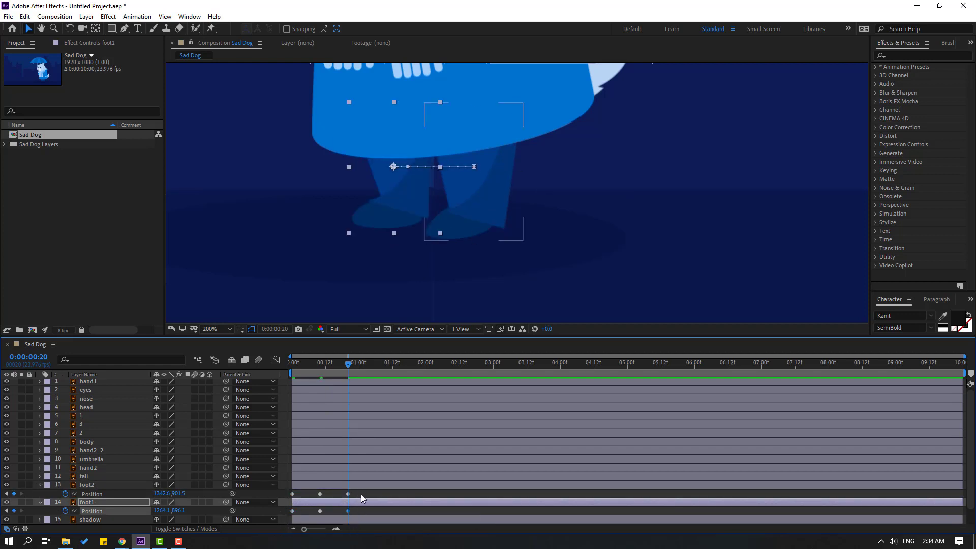
End the work area at 0:00:00:20 and preview the foot movement loop.
key("n")
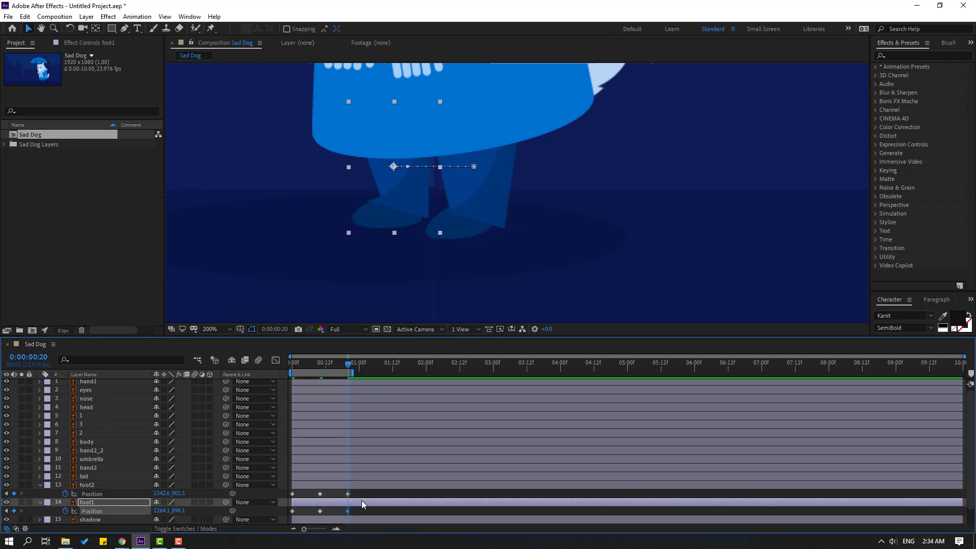
left_click(365, 496)
key("space")
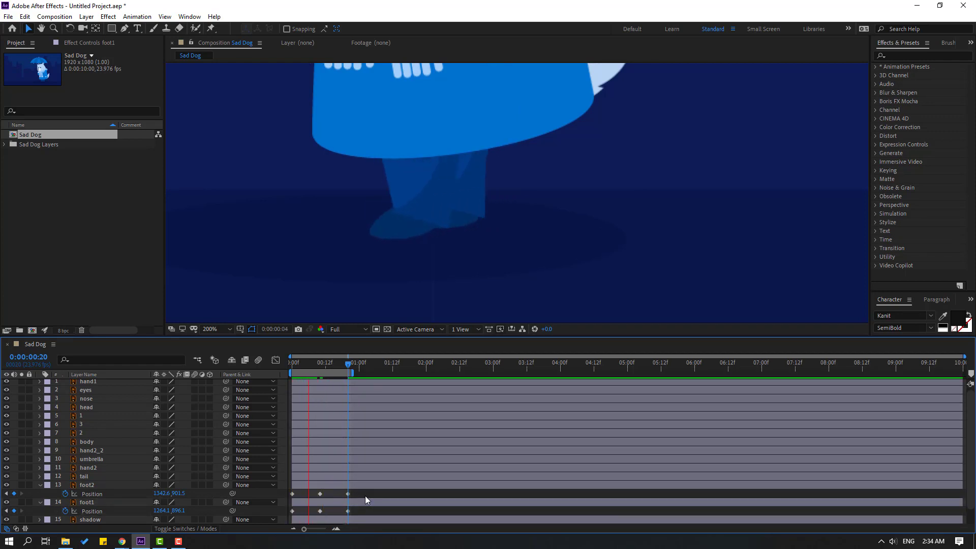
Apply Easy Ease to all Position keyframes of foot1 and foot2 and preview the motion.
left_click_drag(360, 491, 293, 511)
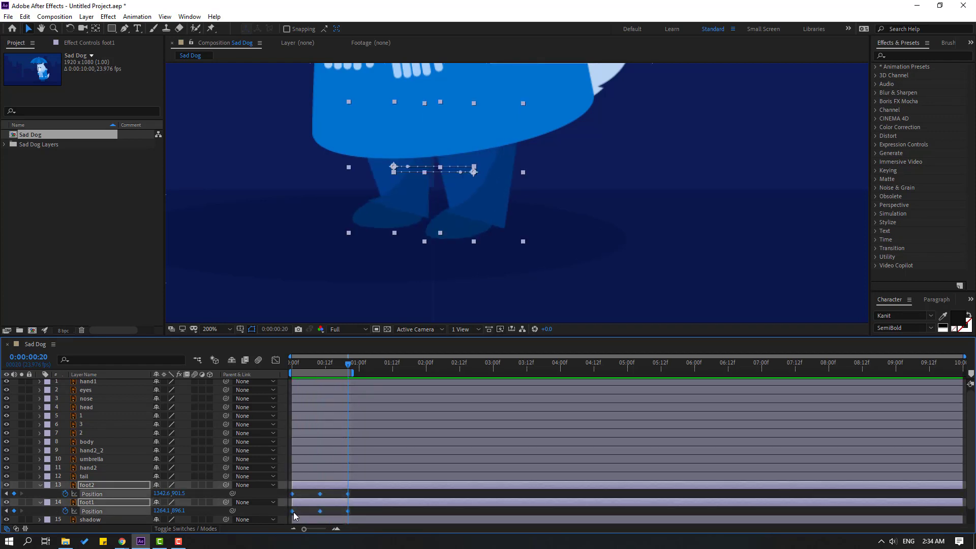
right_click(293, 513)
mouse_move(331, 516)
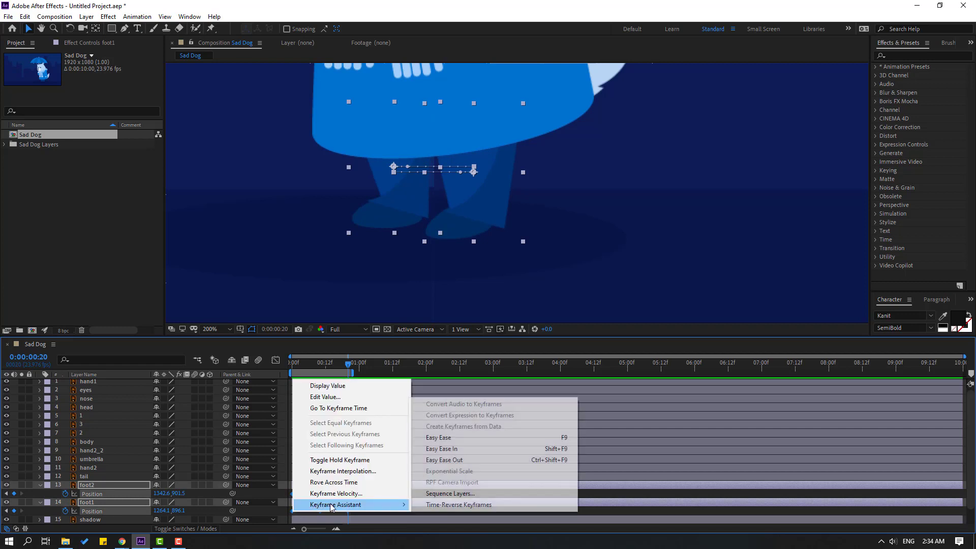
left_click(460, 438)
left_click(386, 494)
key("space")
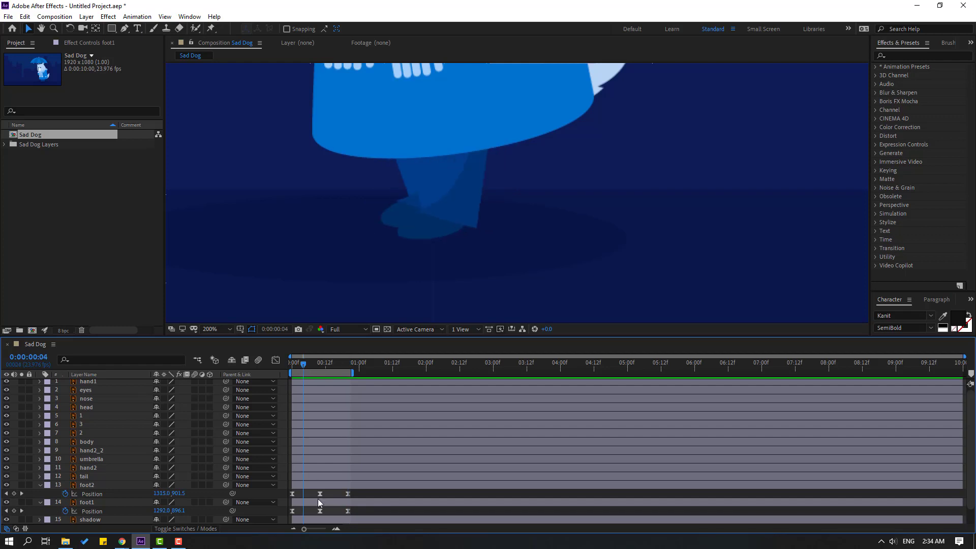
key("space")
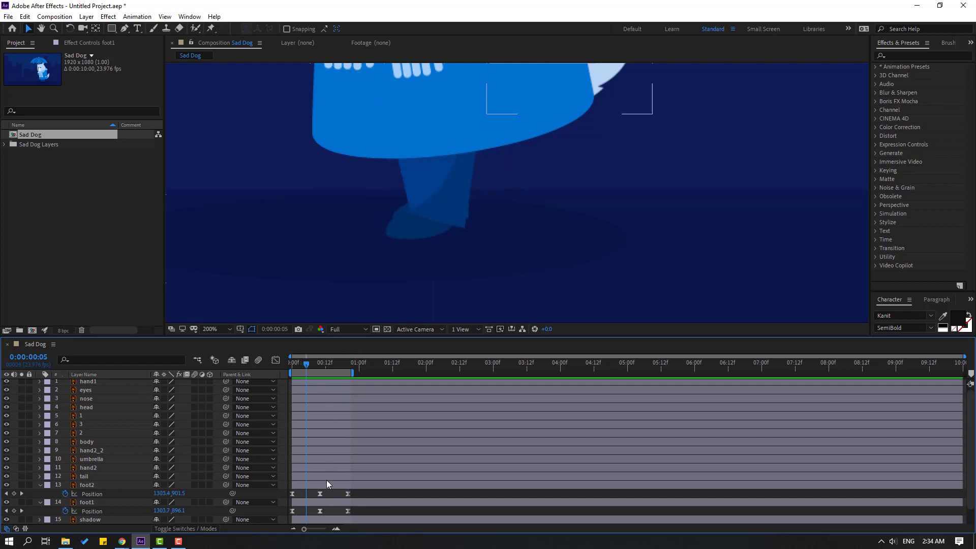
Raise foot2 at 0:00:00:05 to a Y position of 865.5 and preview its lifted step.
left_click(327, 484)
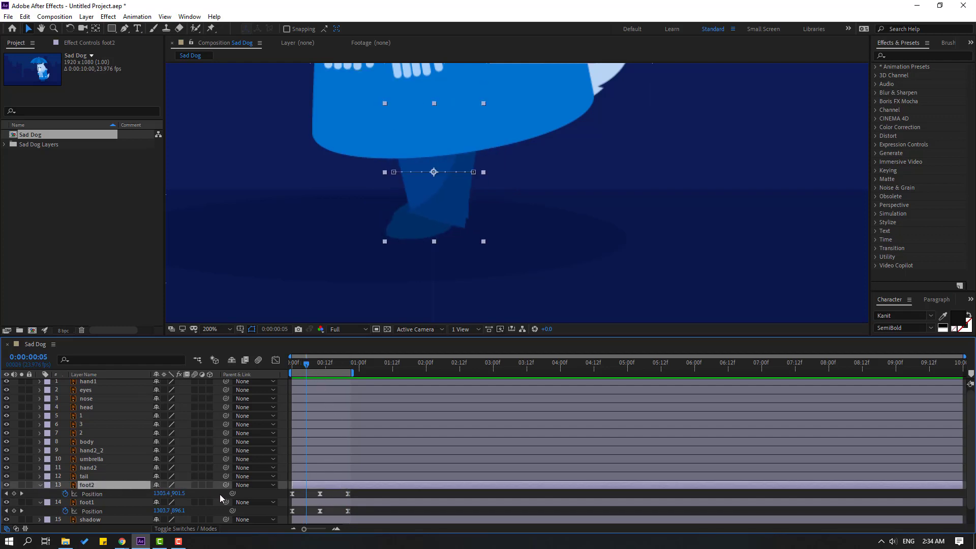
left_click_drag(178, 494, 161, 494)
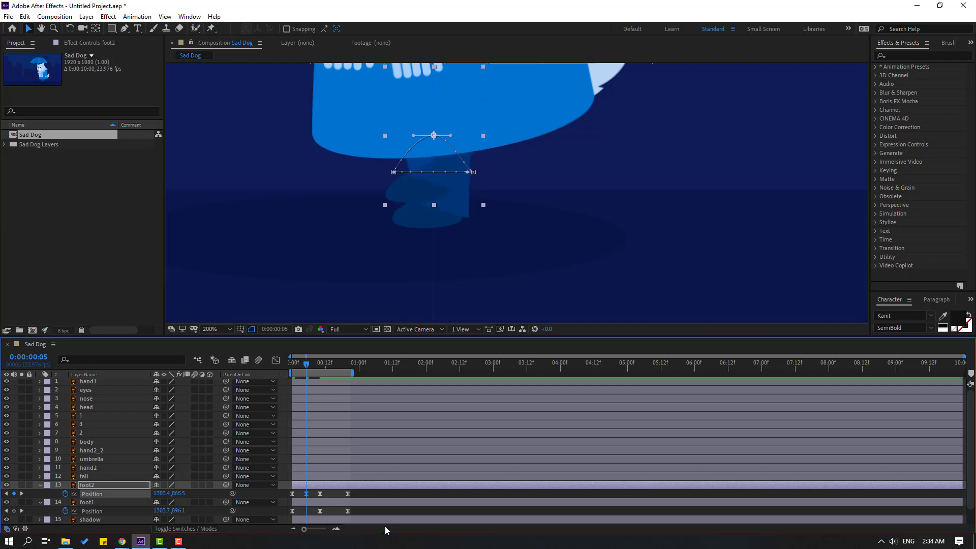
key("space")
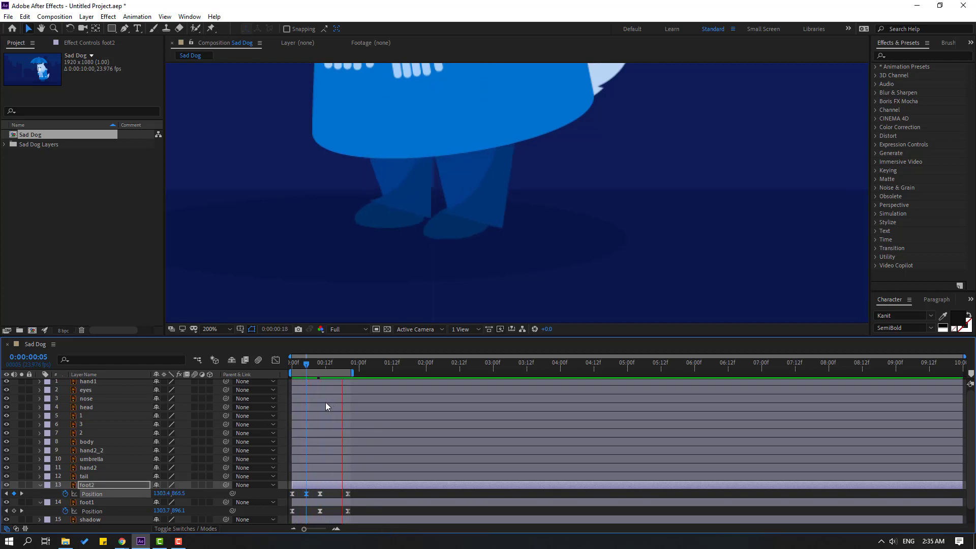
key("space")
Raise foot1 at 0:00:00:15 to a Y position of 866.1 and preview the walk.
left_click_drag(313, 363, 334, 364)
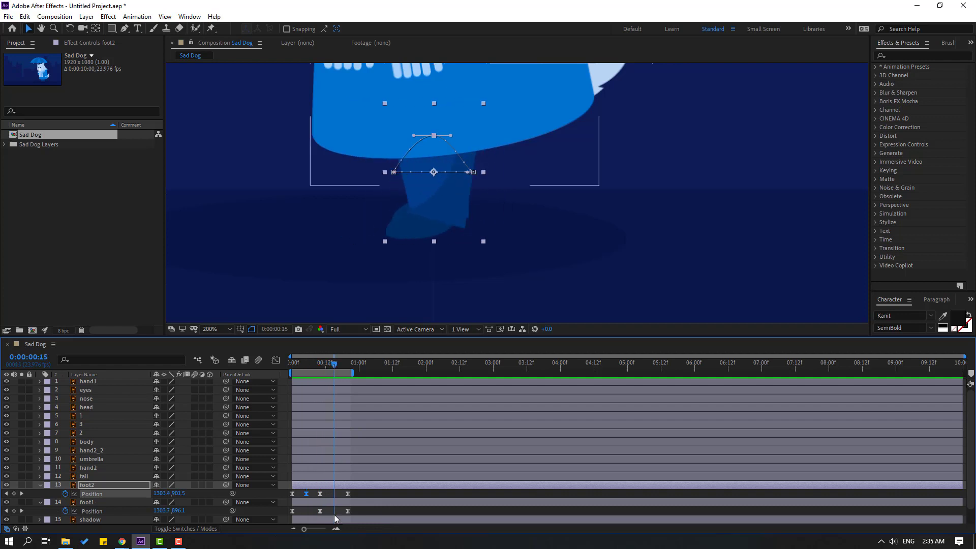
left_click(84, 503)
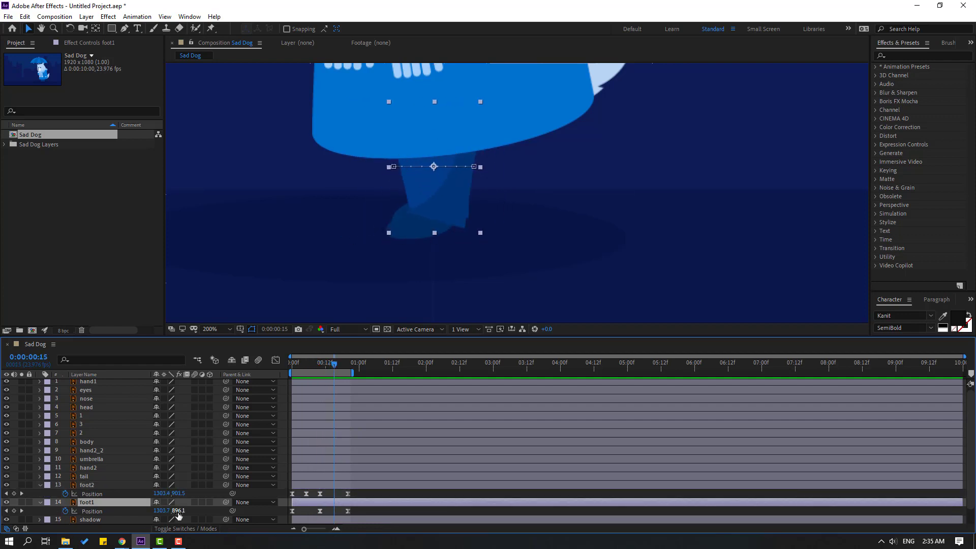
left_click_drag(178, 515, 431, 513)
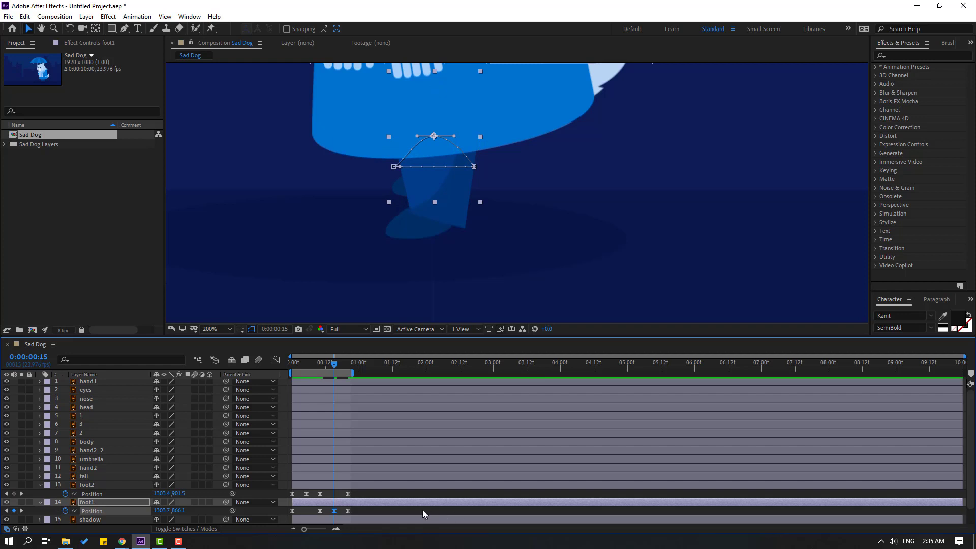
key("space")
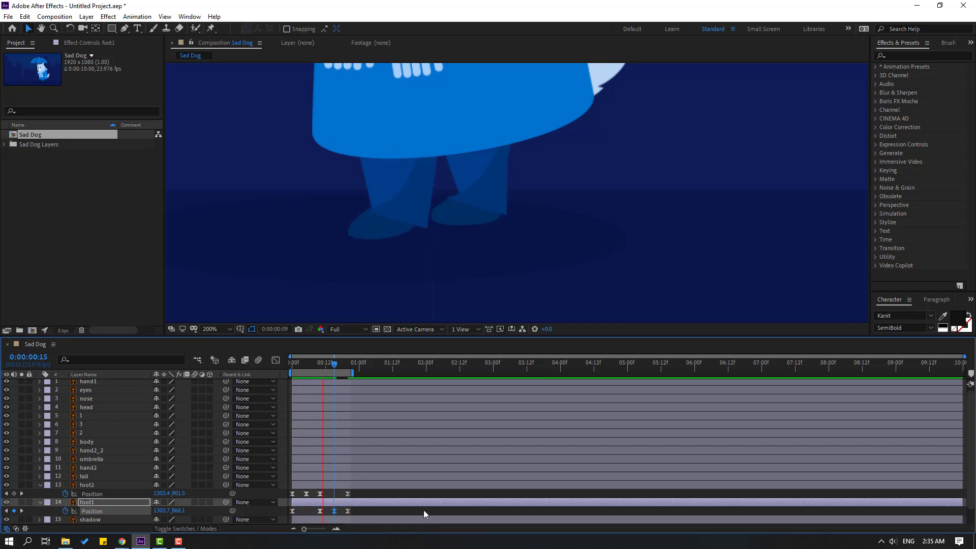
scroll(415, 257, "down", 3)
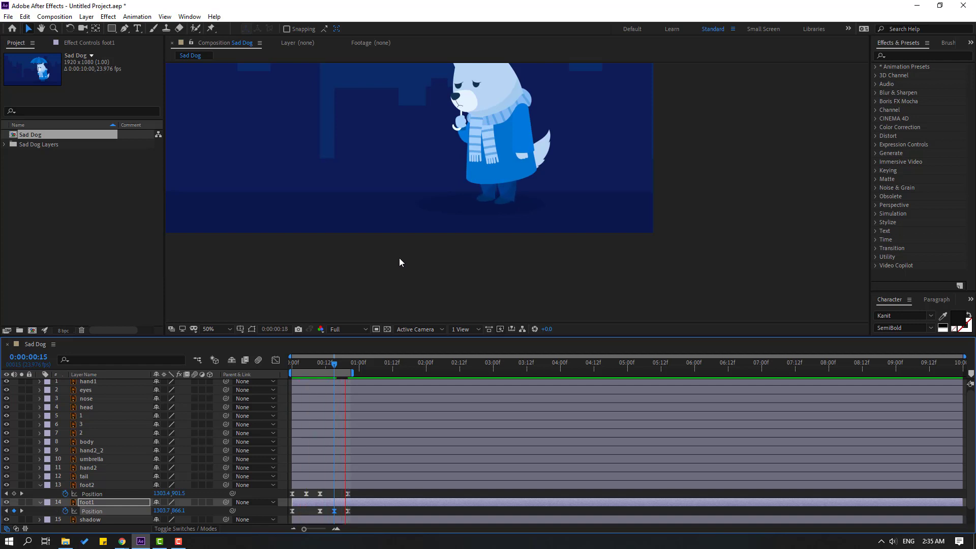
key("space")
scroll(399, 258, "up", 1)
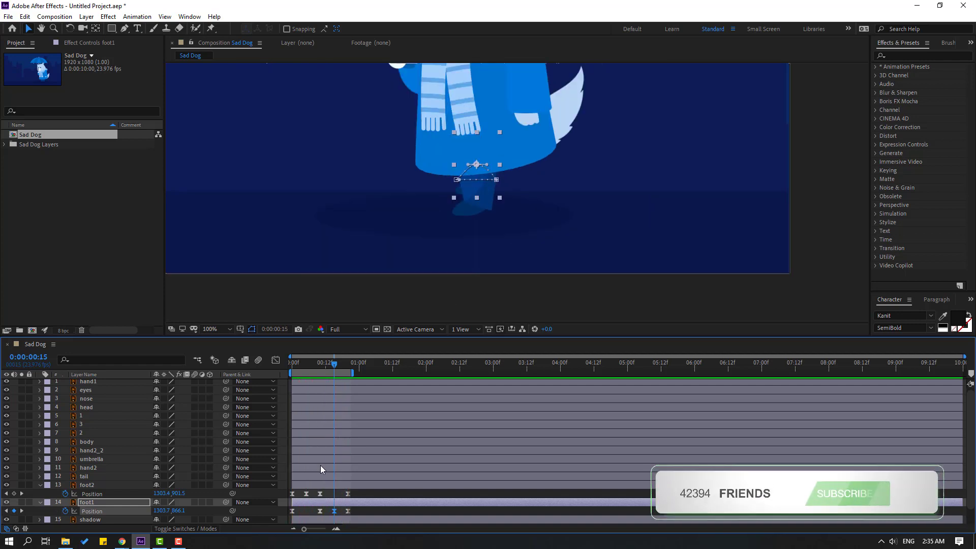
Repeat foot2's four Position keyframes end to end from 0:00:00:20 up to 0:00:06:16, and end the work area at 0:00:06:16.
left_click(349, 485)
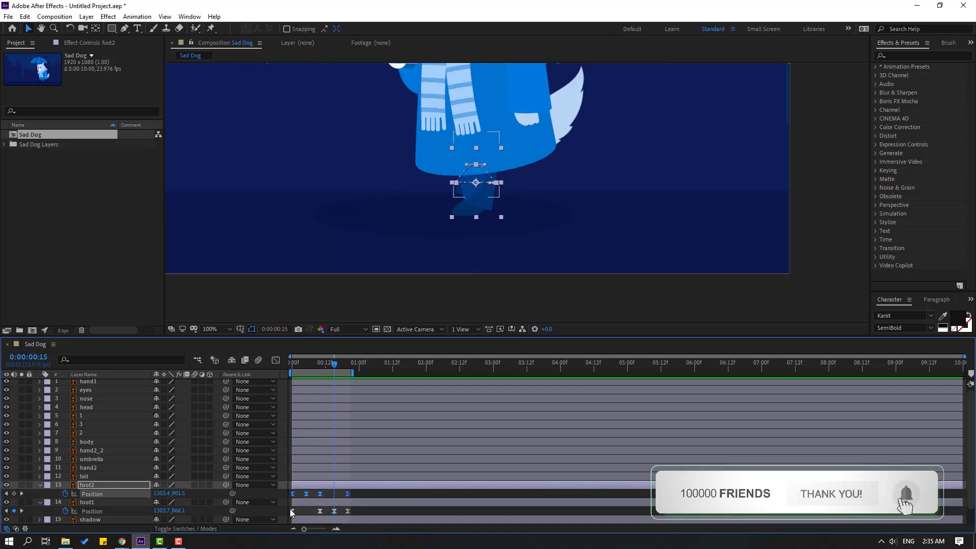
left_click_drag(340, 364, 404, 368)
key("ctrl+c")
key("ctrl+v")
key("ctrl+v")
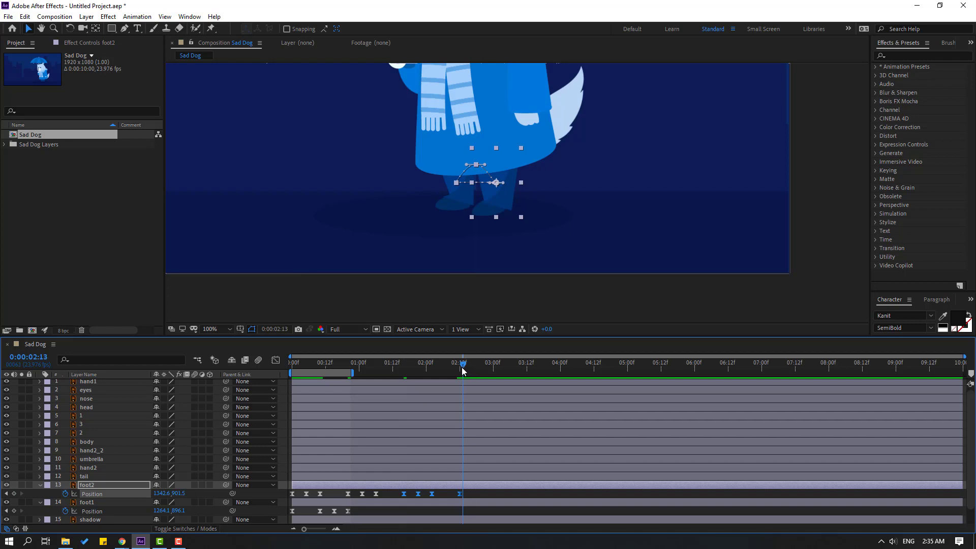
key("ctrl+v")
left_click(516, 368)
key("ctrl+v")
left_click_drag(582, 367, 572, 367)
key("ctrl+v")
left_click(628, 367)
key("ctrl+v")
left_click(683, 366)
key("ctrl+v")
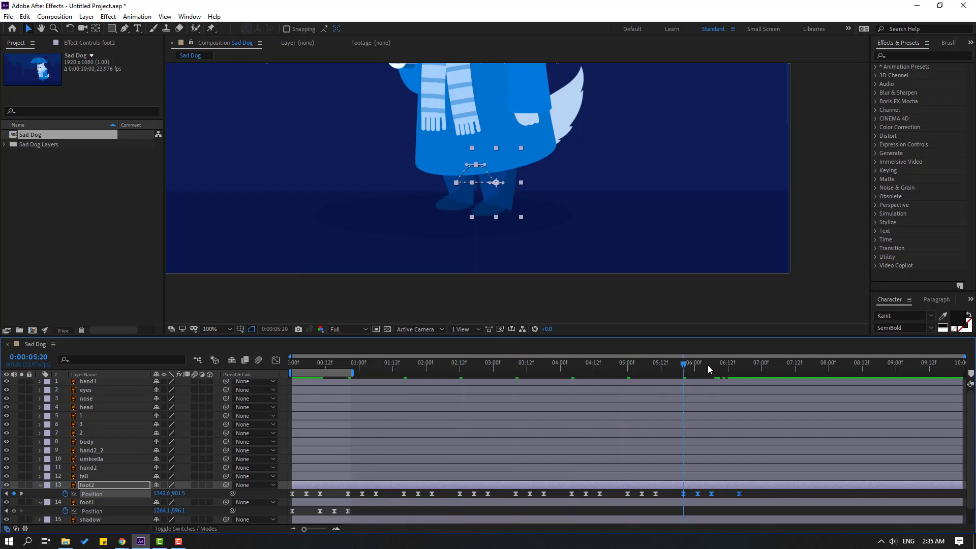
left_click_drag(707, 365, 741, 370)
key("n")
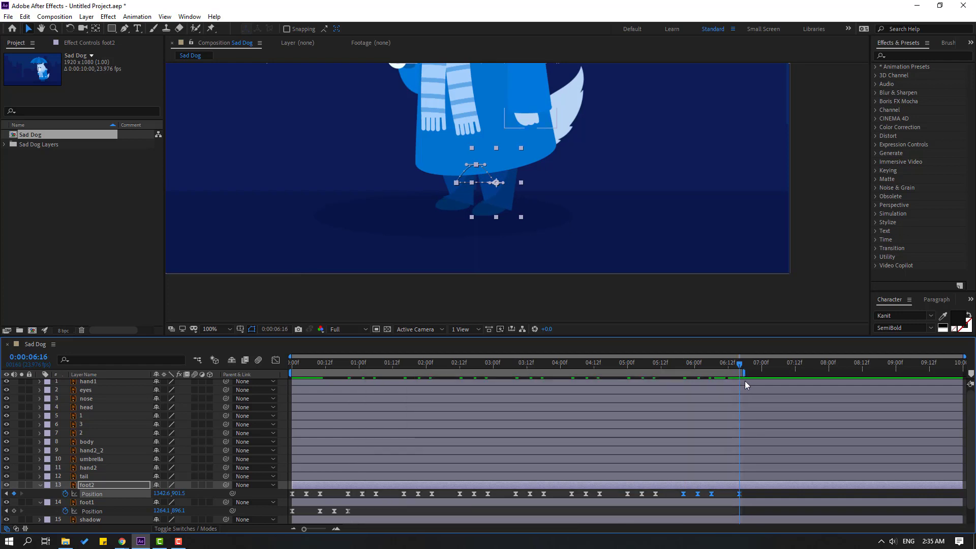
Repeat foot1's four Position keyframes end to end from 0:00:00:20 until they match foot2's keyframes at 0:00:06:16.
left_click(316, 513)
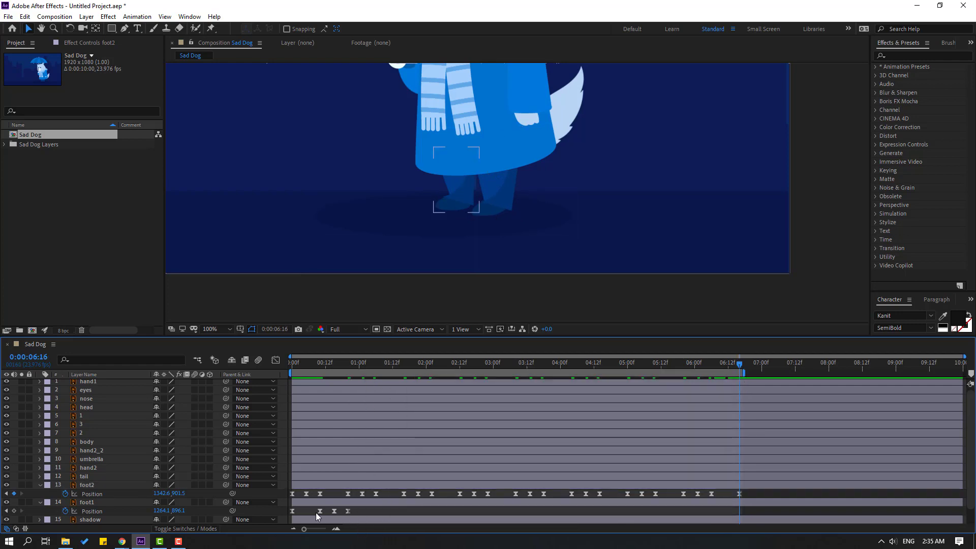
left_click_drag(358, 507, 285, 517)
left_click(347, 362)
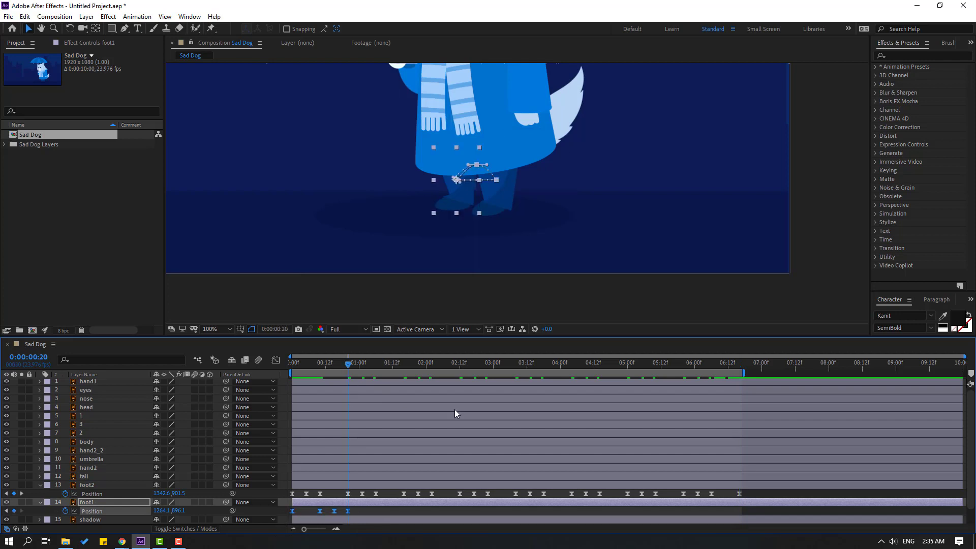
key("ctrl+v")
left_click(404, 362)
key("ctrl+v")
left_click(460, 362)
key("ctrl+v")
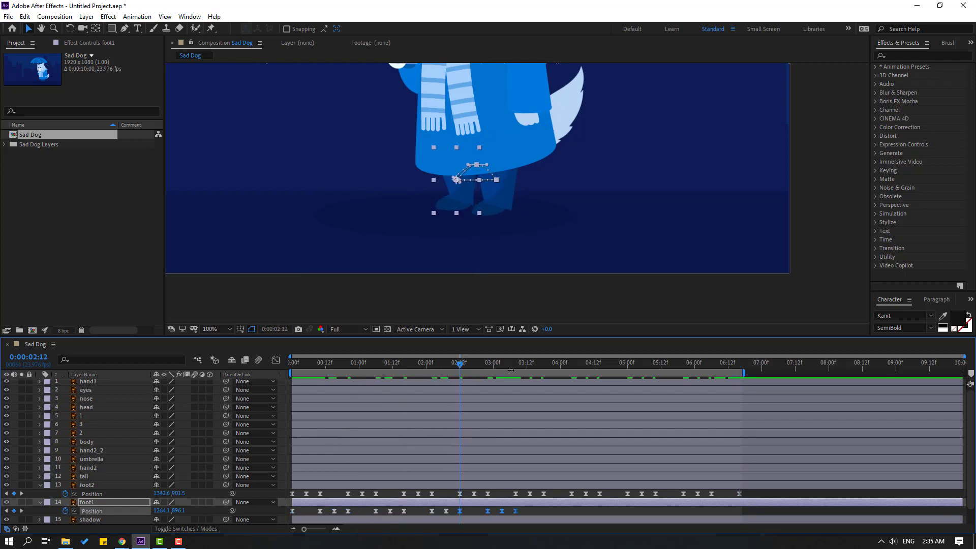
left_click(515, 363)
key("ctrl+v")
left_click(570, 363)
key("ctrl+v")
left_click(627, 364)
key("ctrl+v")
left_click(679, 364)
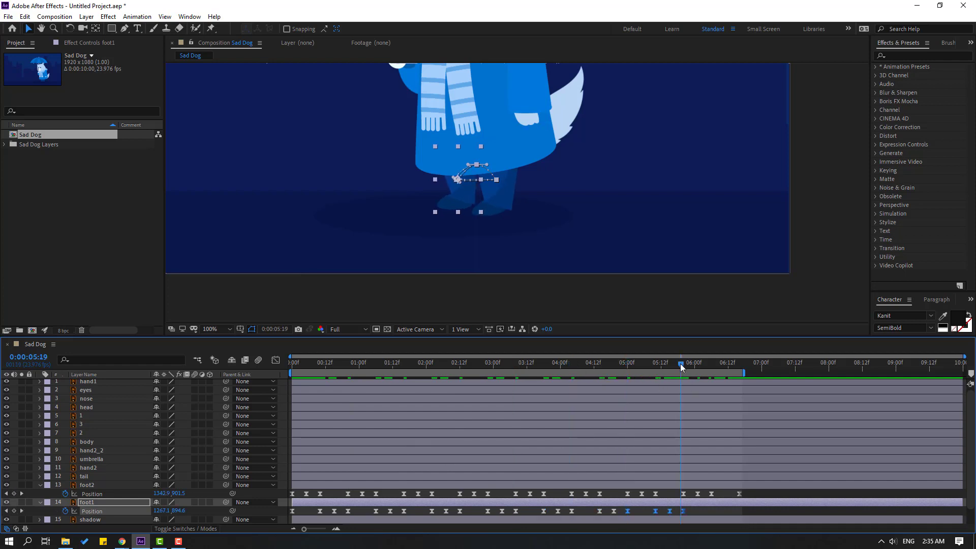
left_click(681, 364)
key("ctrl+v")
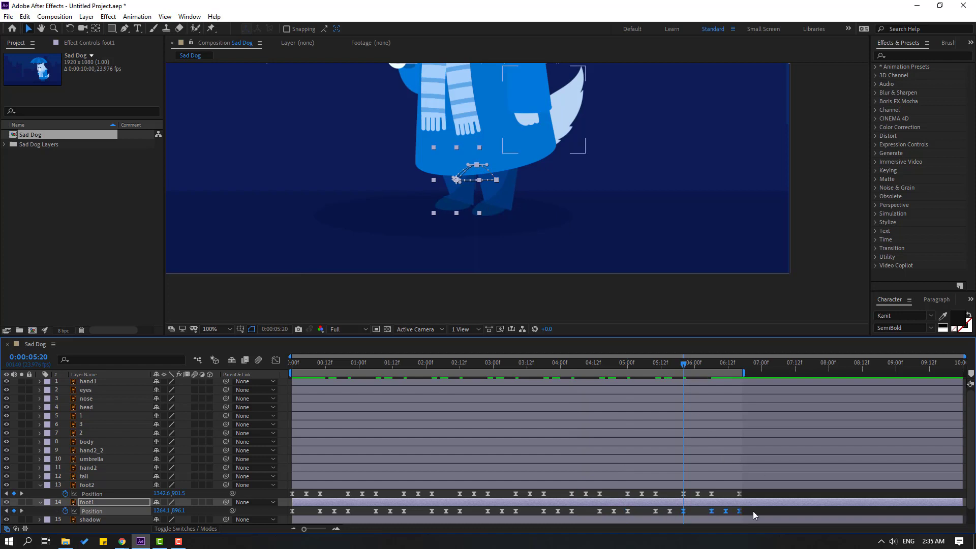
left_click(759, 511)
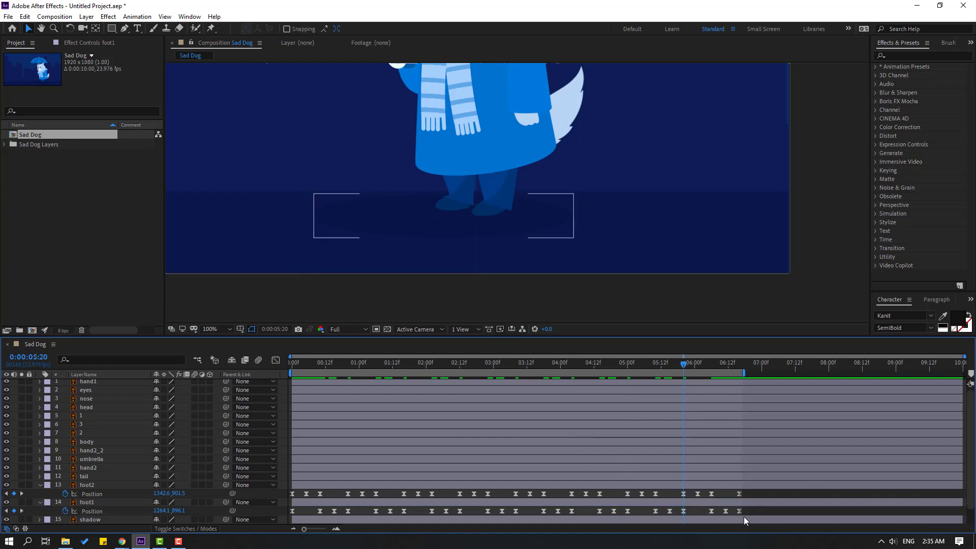
Fit the whole composition in the viewer, collapse the foot2 and foot1 properties, and enlarge the timeline to show all layers.
left_click(214, 329)
left_click(221, 346)
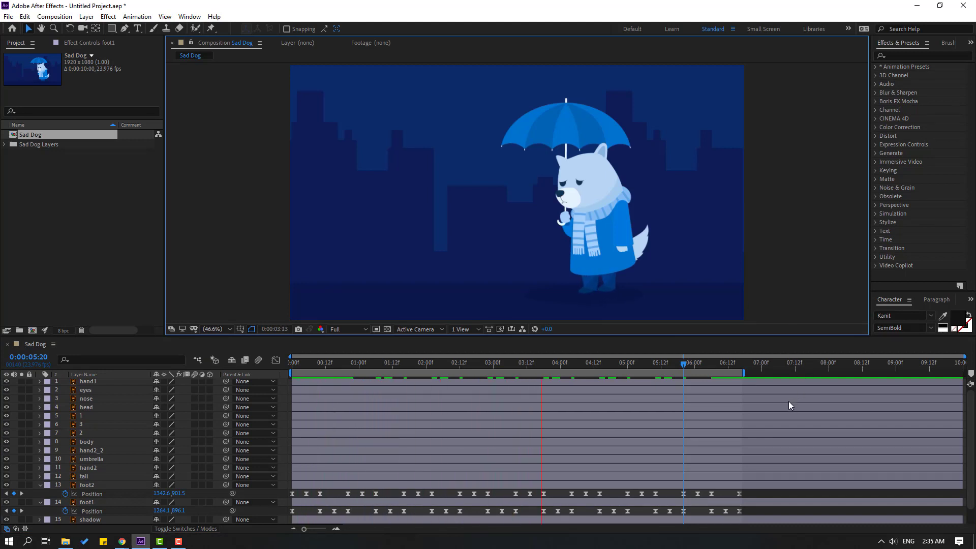
left_click(789, 401)
left_click(40, 484)
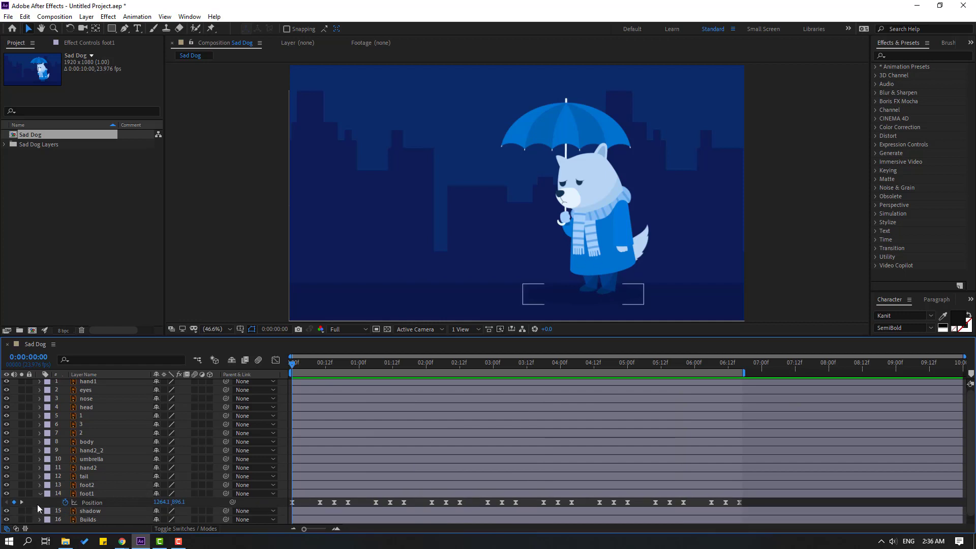
left_click(39, 493)
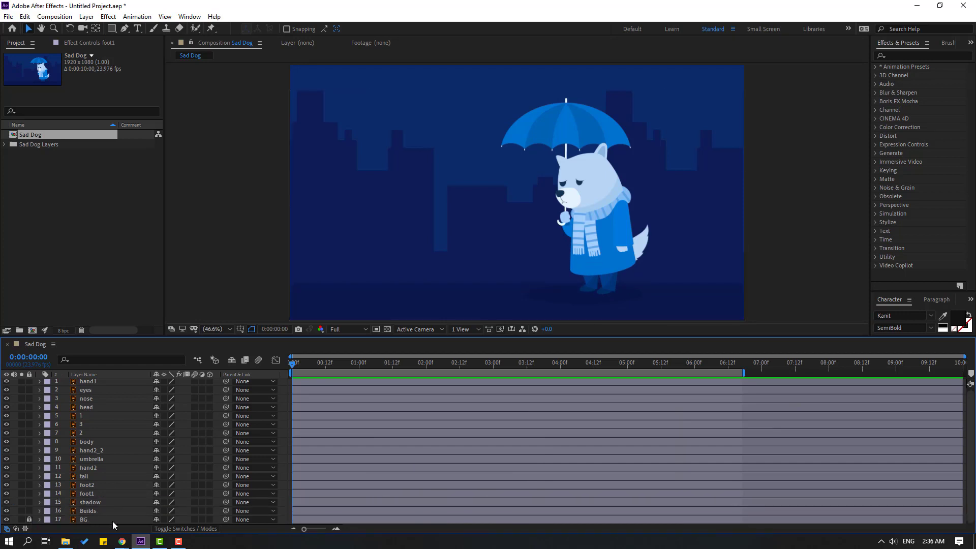
left_click_drag(326, 338, 316, 285)
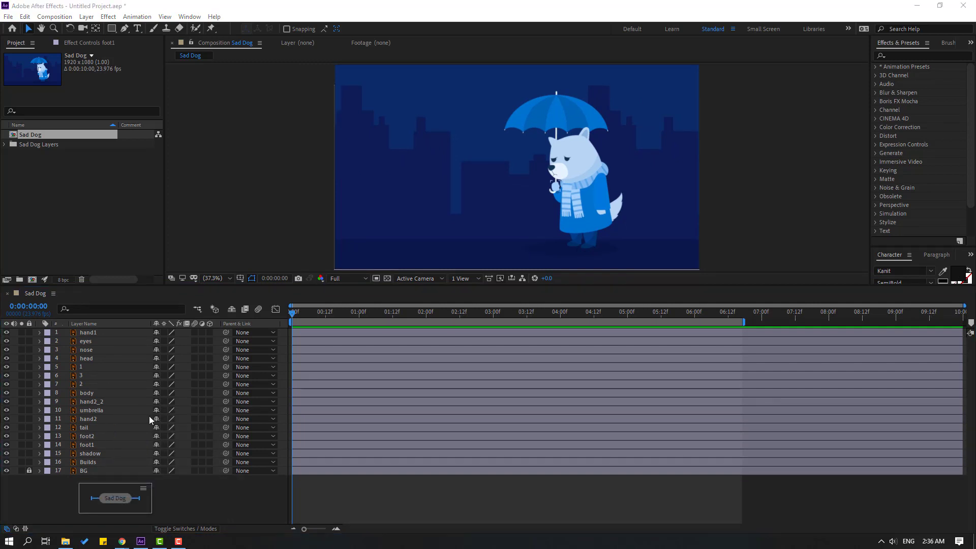
Create a new null object and rename it Controller.
right_click(173, 497)
mouse_move(244, 389)
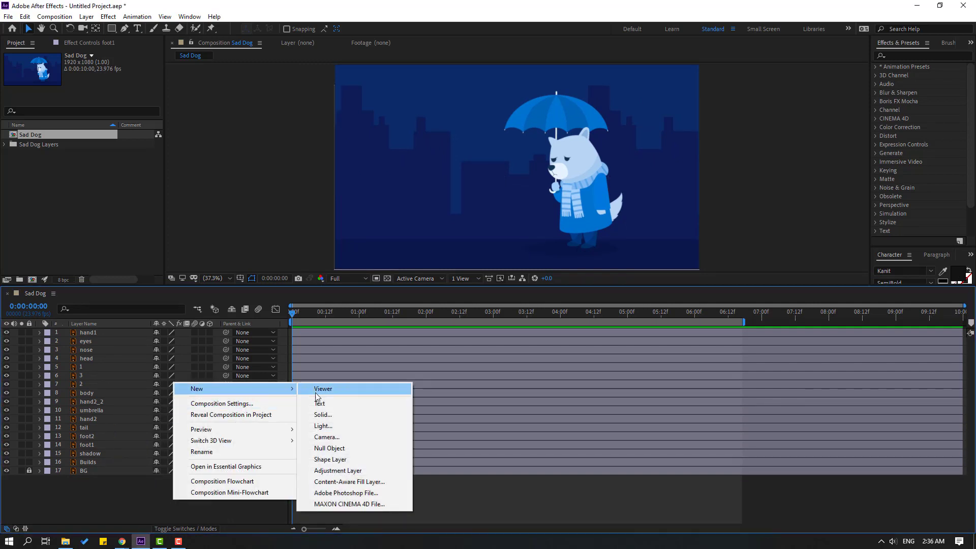
left_click(330, 449)
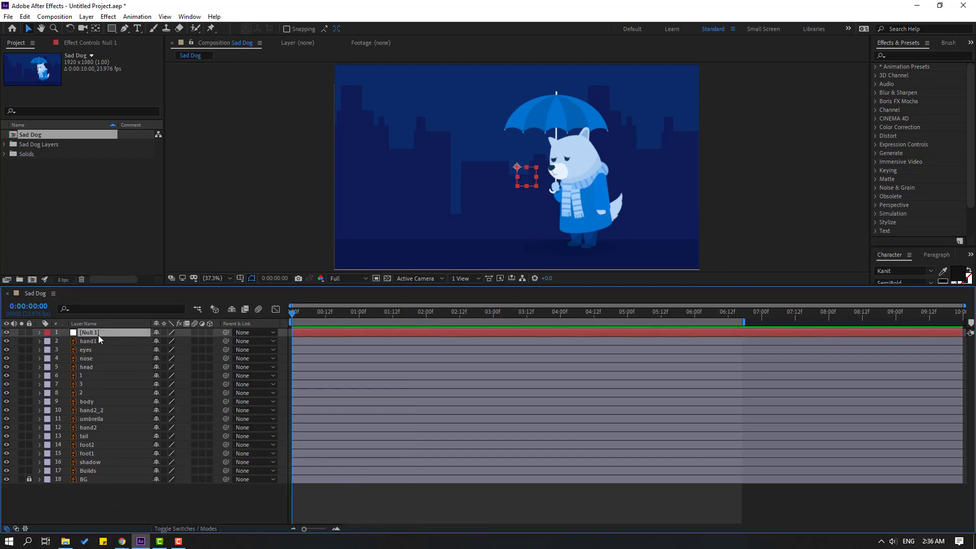
key("Return")
type("Controller")
key("Return")
Parent all layers from hand1 through shadow to the Controller null.
left_click(90, 462)
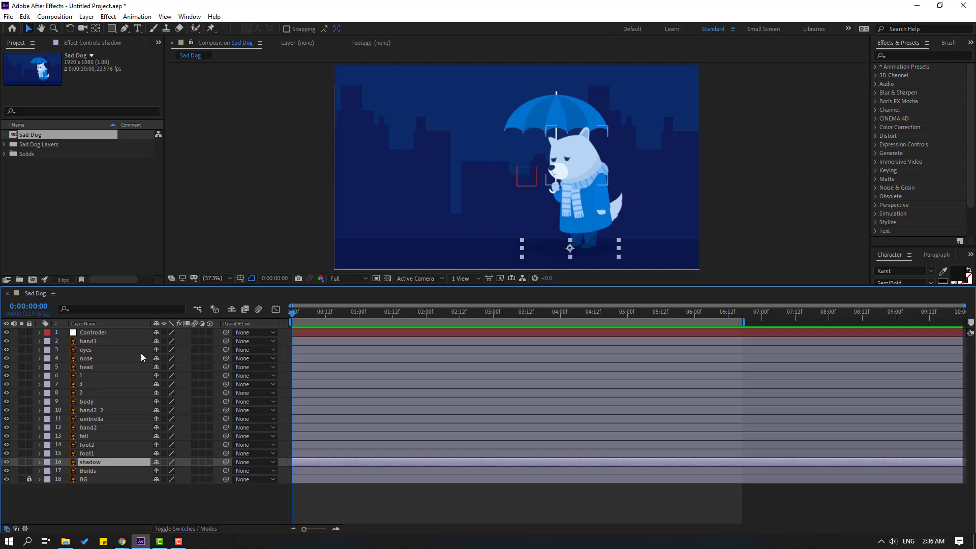
left_click(95, 341, "shift")
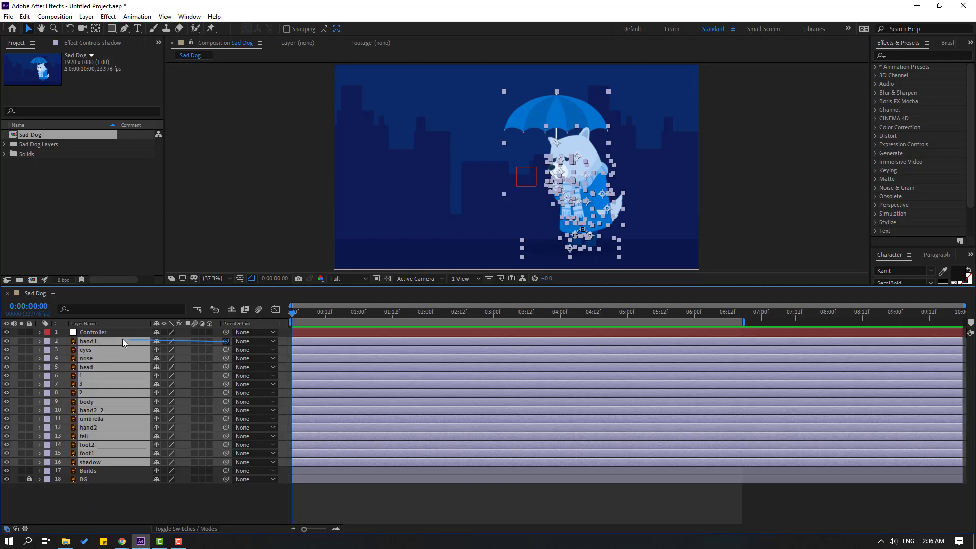
left_click_drag(122, 338, 99, 332)
left_click(90, 334)
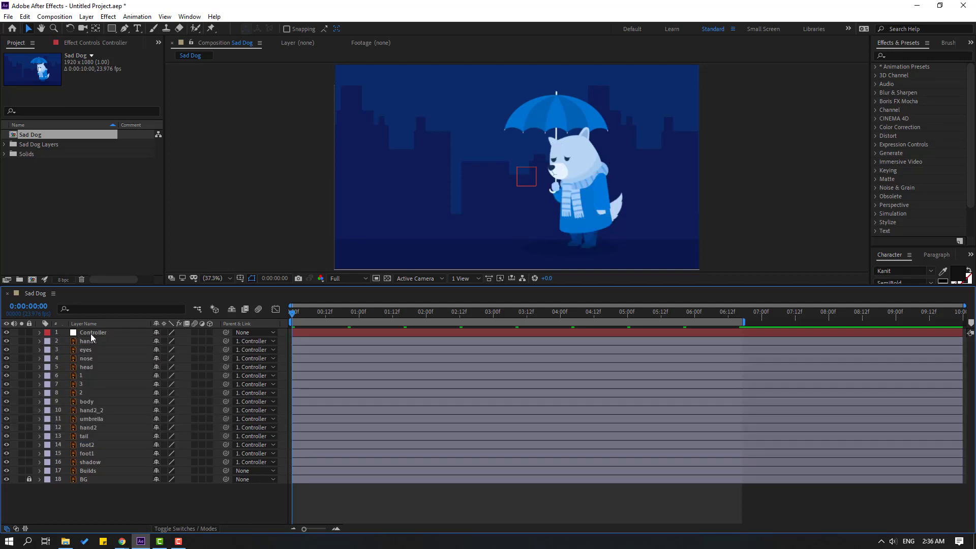
left_click(91, 334)
mouse_move(520, 177)
left_mouse_down()
mouse_move(530, 170)
mouse_move(519, 163)
mouse_move(524, 176)
left_mouse_up()
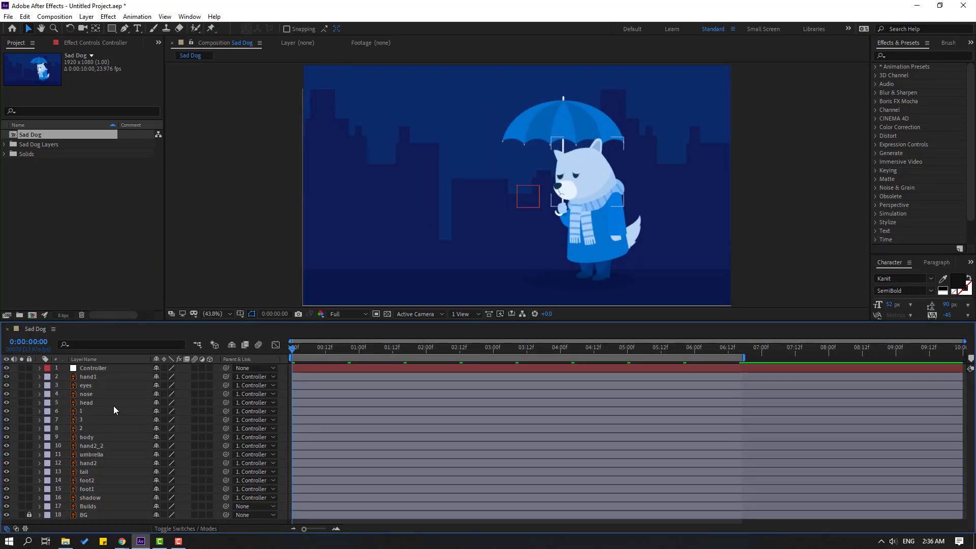
Parent the eyes and nose layers to head, and parent head to body.
left_click(91, 384)
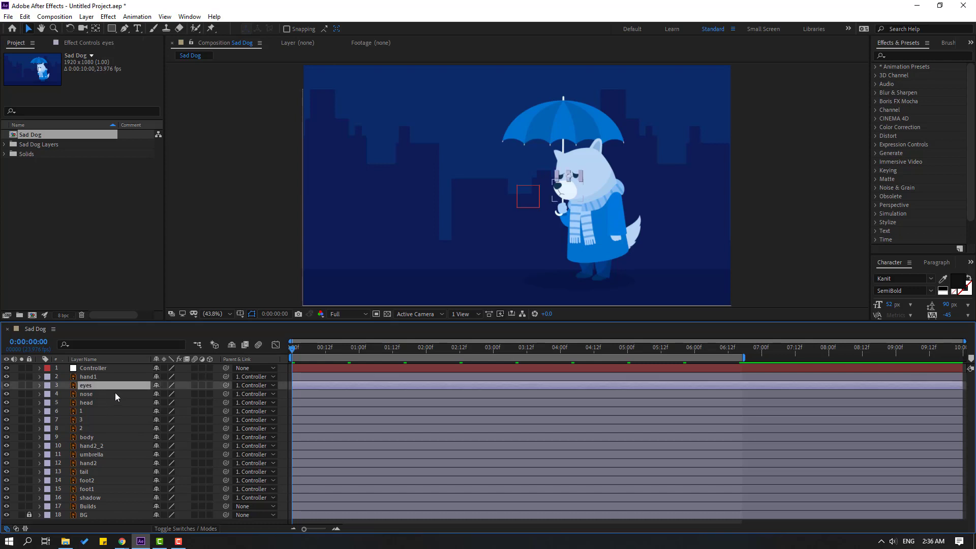
left_click(88, 394, "ctrl")
left_click_drag(226, 385, 84, 404)
left_click(88, 403)
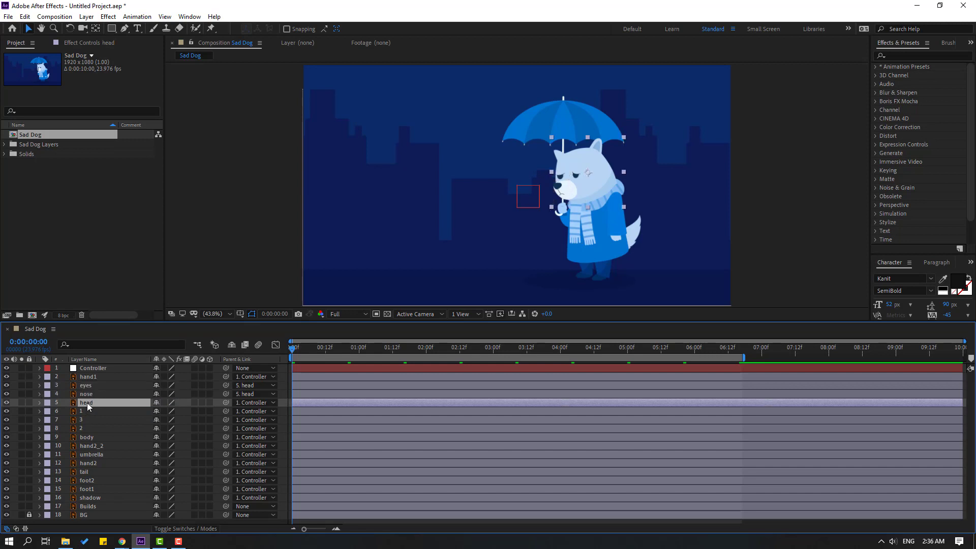
left_click_drag(227, 403, 88, 438)
Identify the scarf layers 1, 2 and 3 in the composition and parent them to body.
left_click(81, 411)
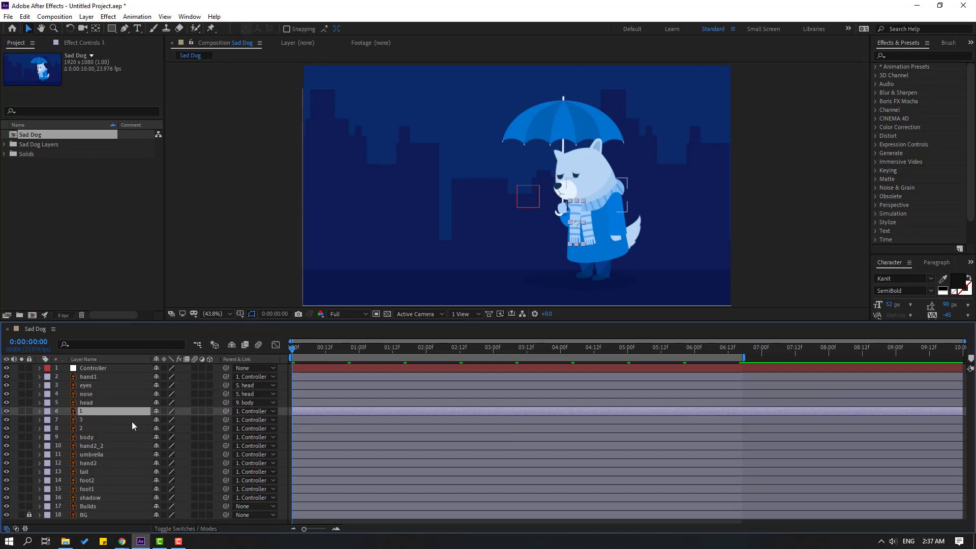
left_click(81, 428, "ctrl")
left_click(84, 420, "ctrl")
scroll(563, 261, "up", 4)
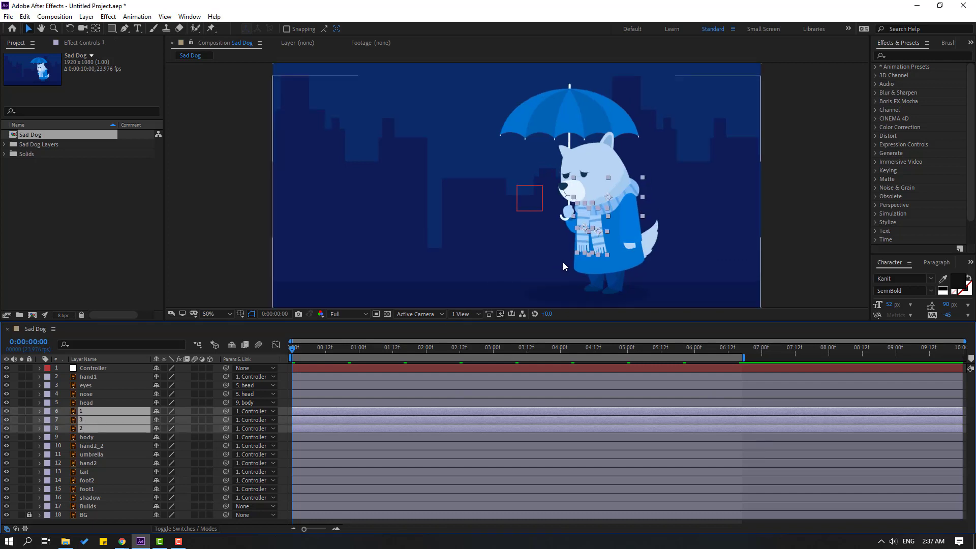
scroll(645, 262, "down", 1)
left_click_drag(574, 241, 342, 191)
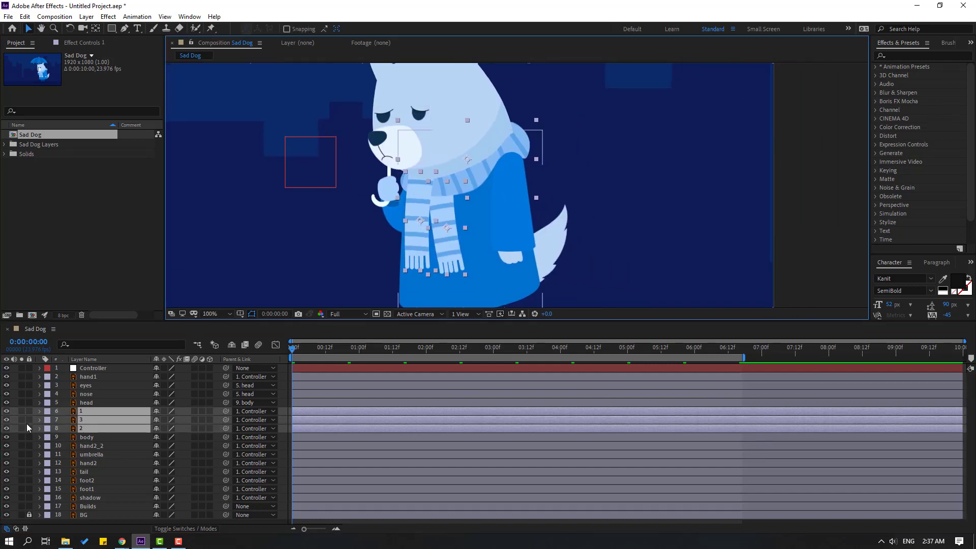
left_click(7, 412)
left_click(7, 412)
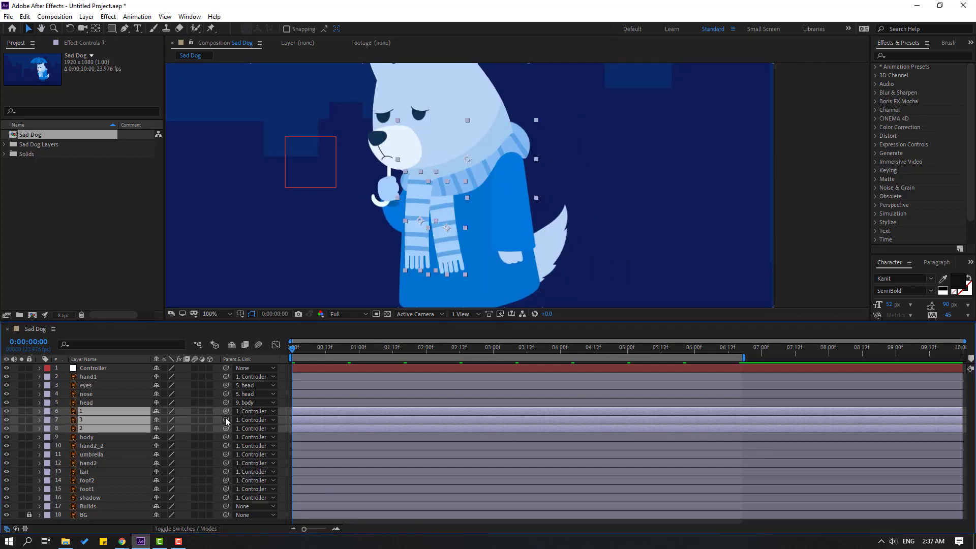
left_click_drag(226, 412, 86, 437)
Check which part hand2_2 is by toggling its visibility, and parent it to hand2.
left_click(89, 446)
left_click(7, 446)
left_click(7, 446)
left_click(6, 446)
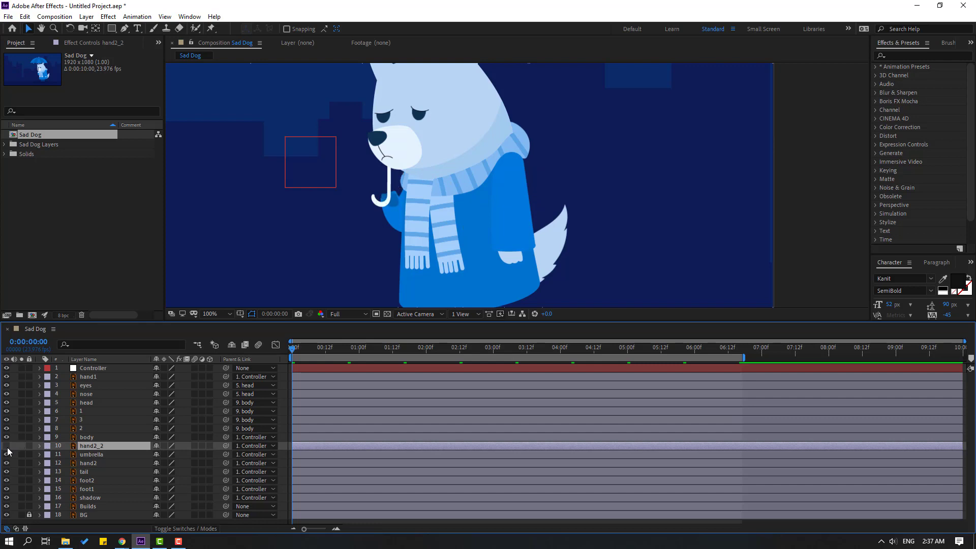
left_click(7, 446)
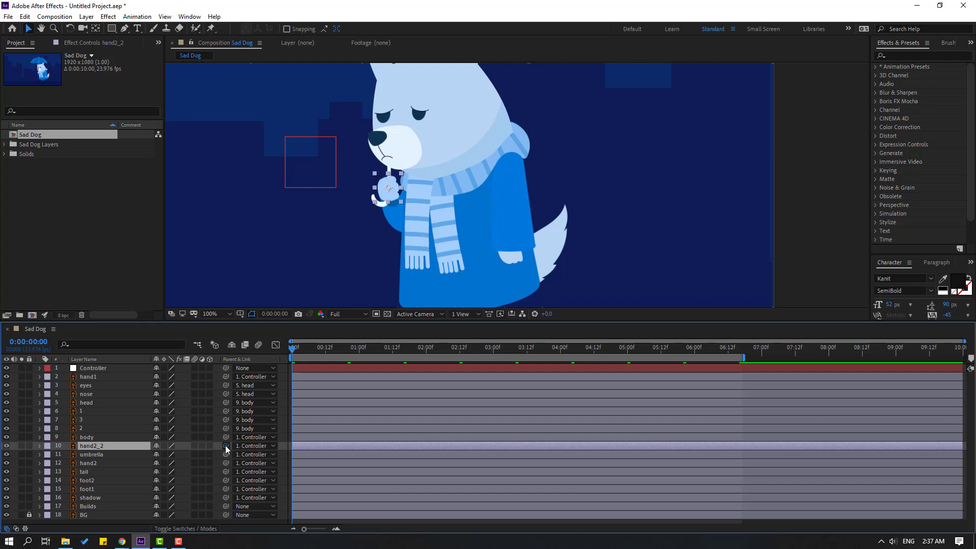
left_click_drag(224, 445, 90, 465)
Isolate the hand2 layer, move its anchor point to the shoulder end of the arm, and show all layers again.
left_click(93, 463)
left_click(7, 463)
left_click(6, 464)
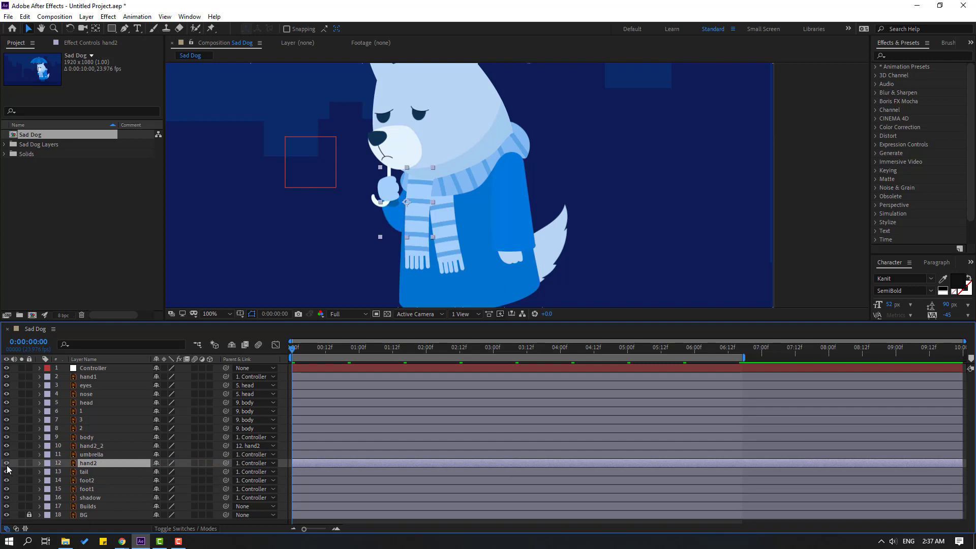
left_click(8, 464)
left_click(21, 463)
key("period")
left_click(98, 30)
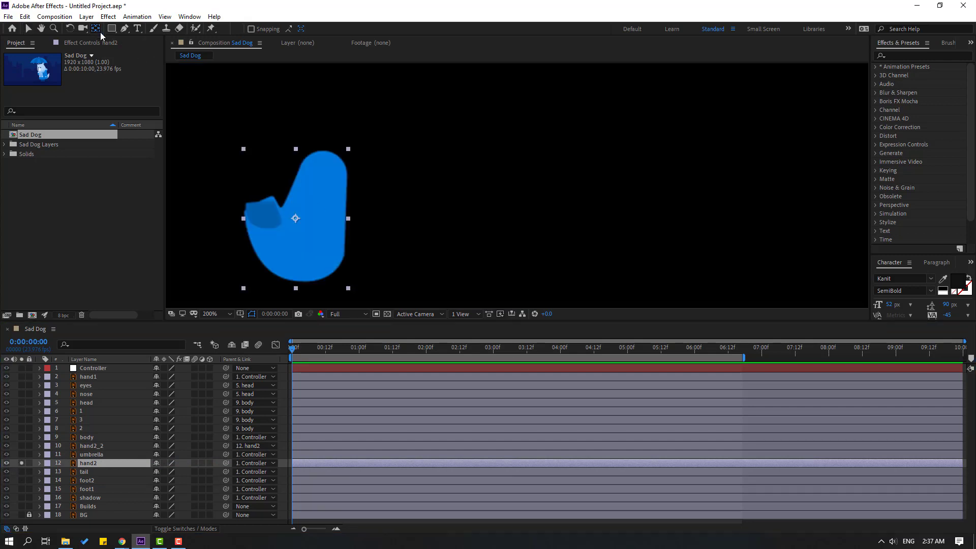
left_click_drag(296, 218, 324, 159)
left_click(33, 30)
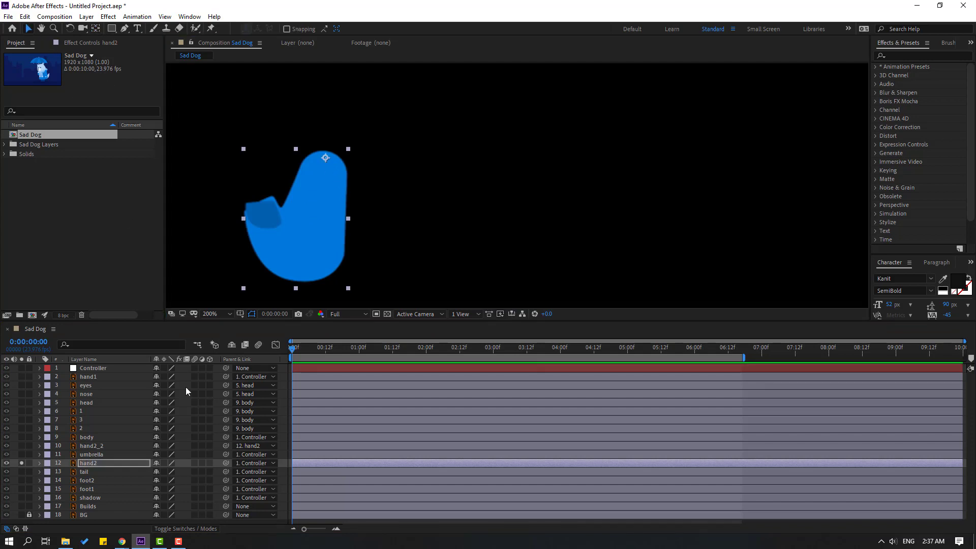
left_click(18, 465)
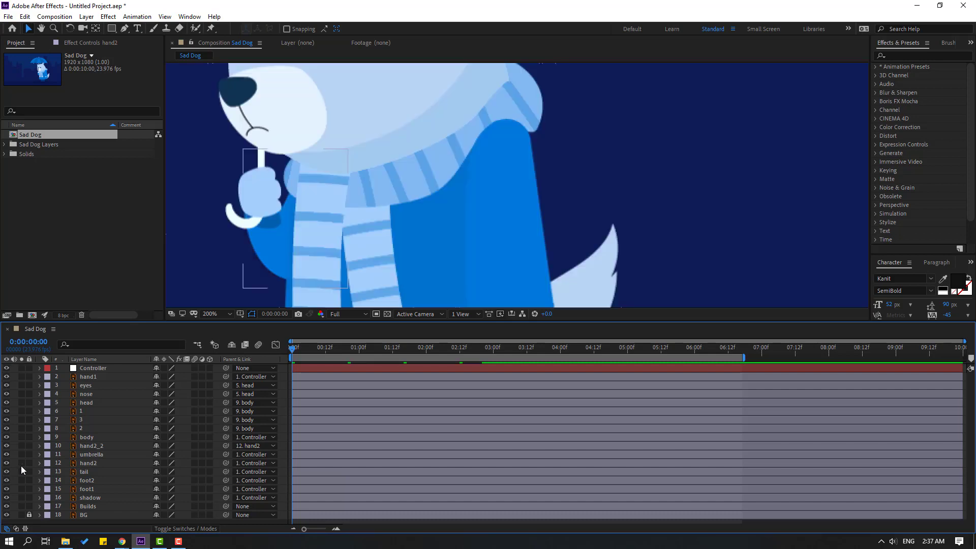
Parent the hand2 layer to body.
left_click(90, 463)
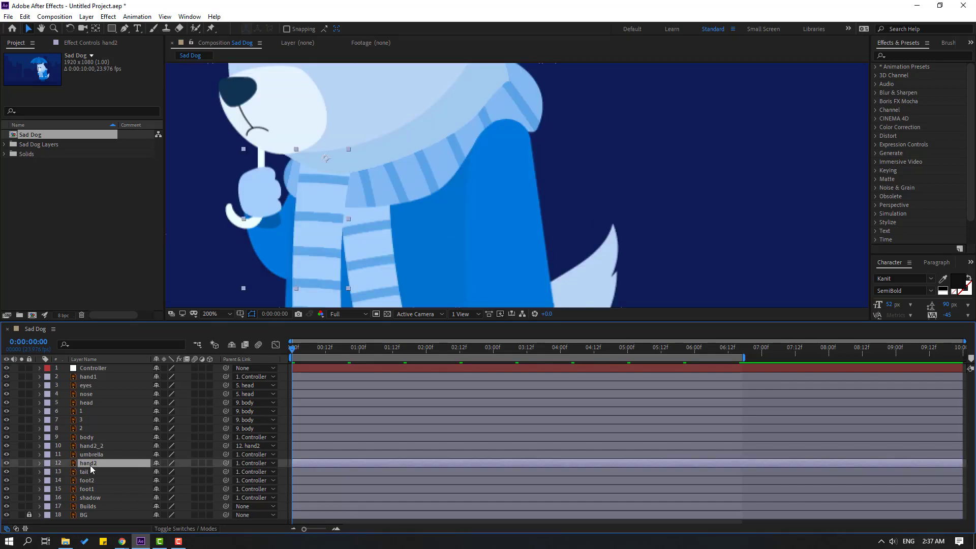
left_click_drag(227, 463, 86, 437)
key("comma")
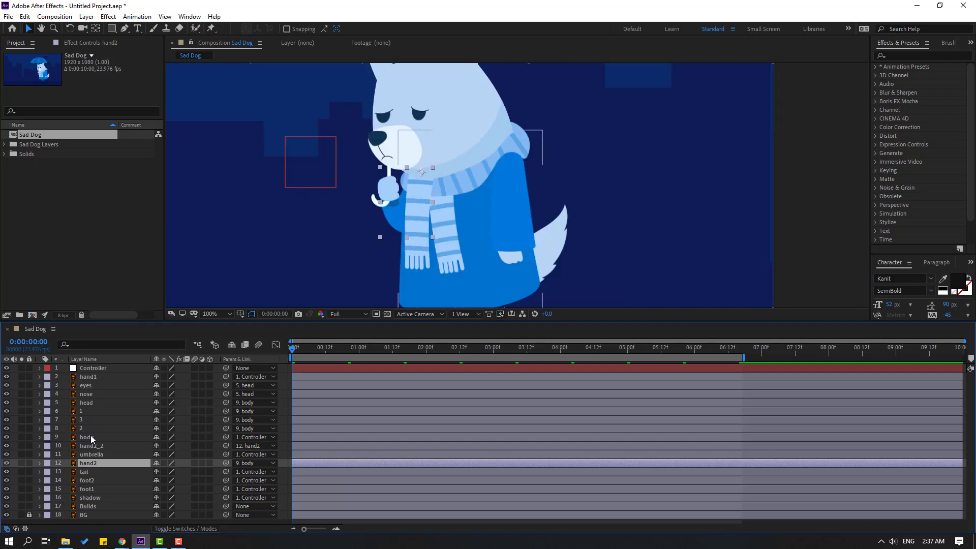
Try rotating the body layer to test the parented parts, and undo the rotation.
left_click(177, 437)
key("r")
left_click_drag(170, 449, 176, 449)
key("ctrl+z")
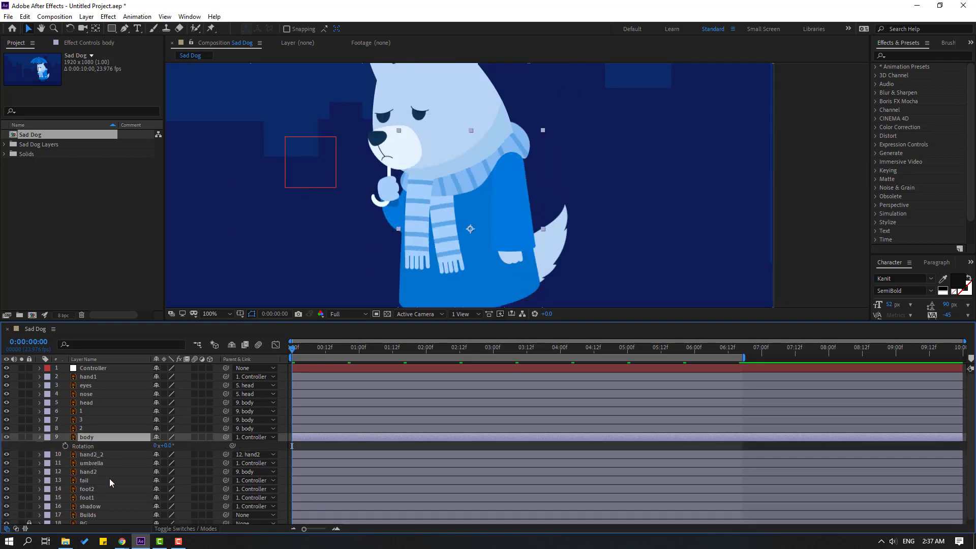
Parent the tail and hand1 layers to body.
key("r")
left_click(127, 472)
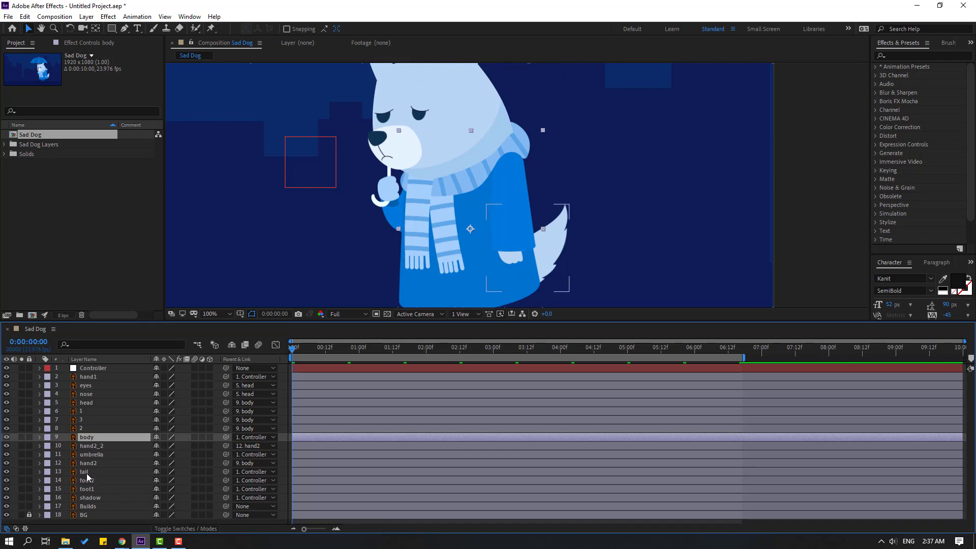
left_click_drag(227, 475, 86, 440)
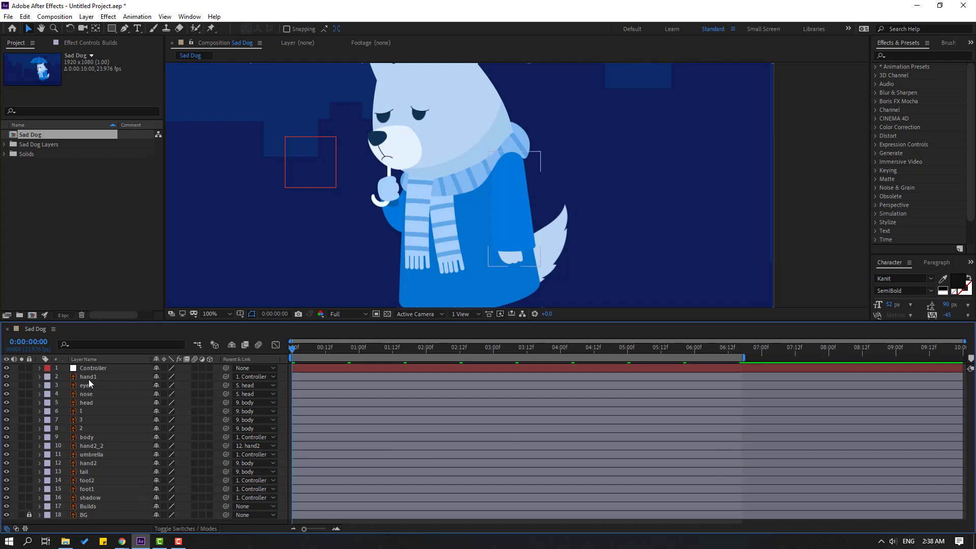
left_click(90, 379)
left_click_drag(226, 377, 86, 441)
Isolate the body layer, move its anchor point to the lower hem of the coat, and show all layers again.
left_click(84, 439)
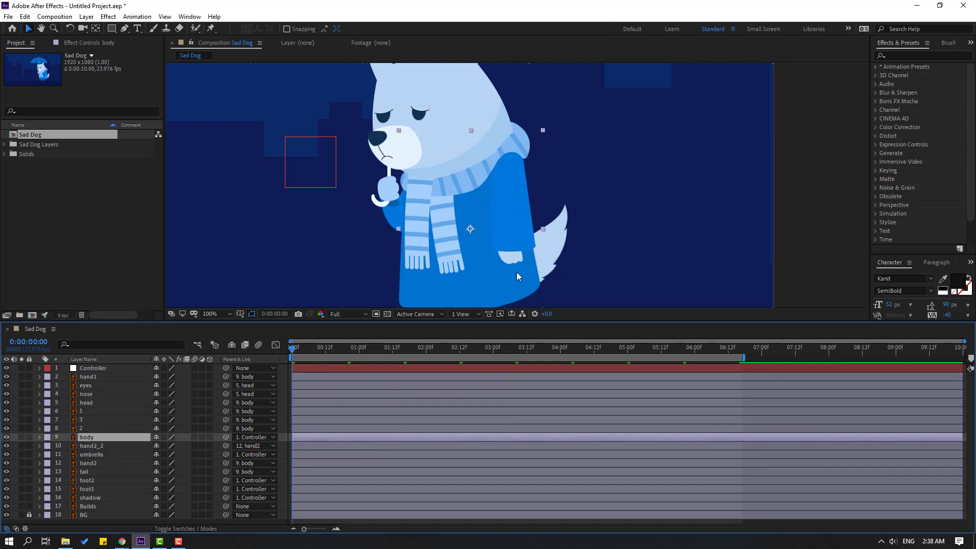
left_click_drag(477, 238, 450, 175)
key("ctrl+z")
left_click(21, 437)
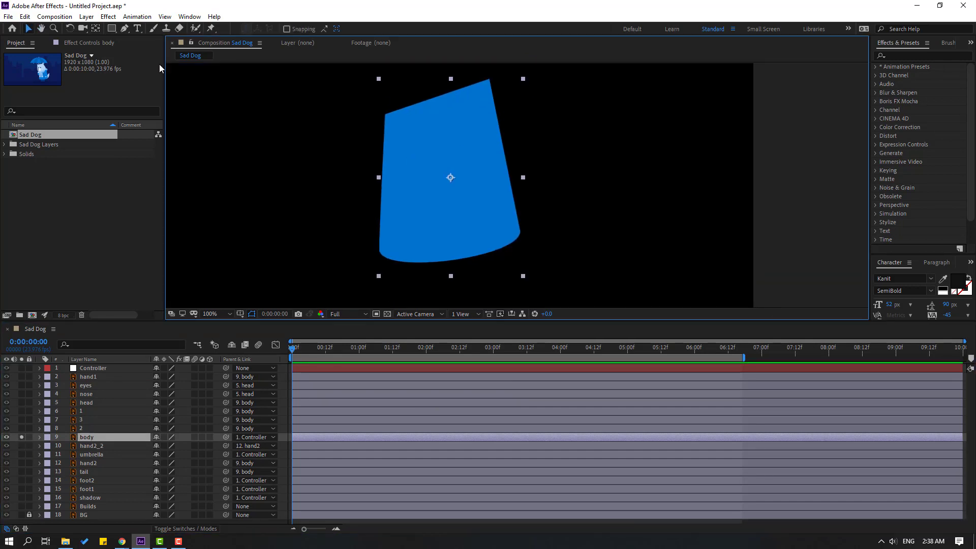
left_click(97, 29)
left_click_drag(450, 179, 454, 259)
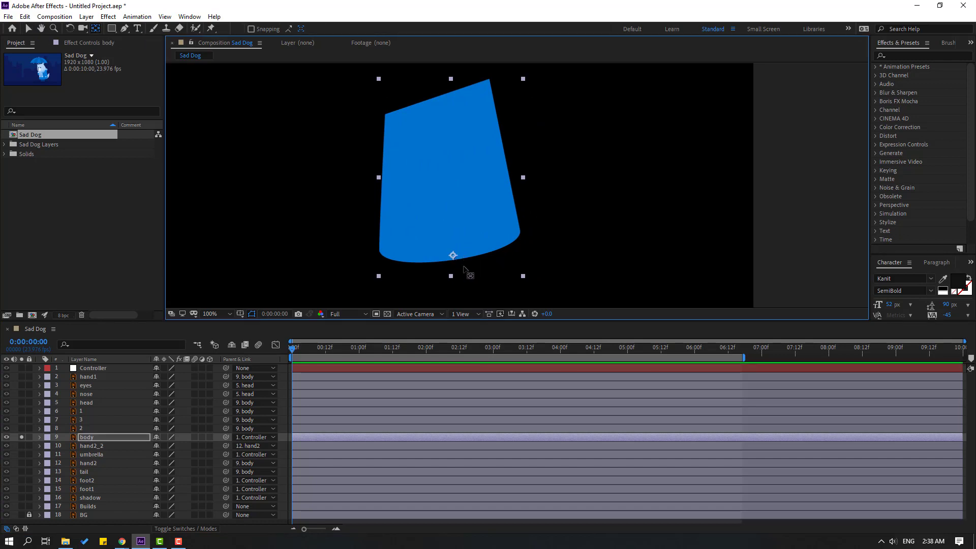
left_click(28, 29)
left_click(21, 437)
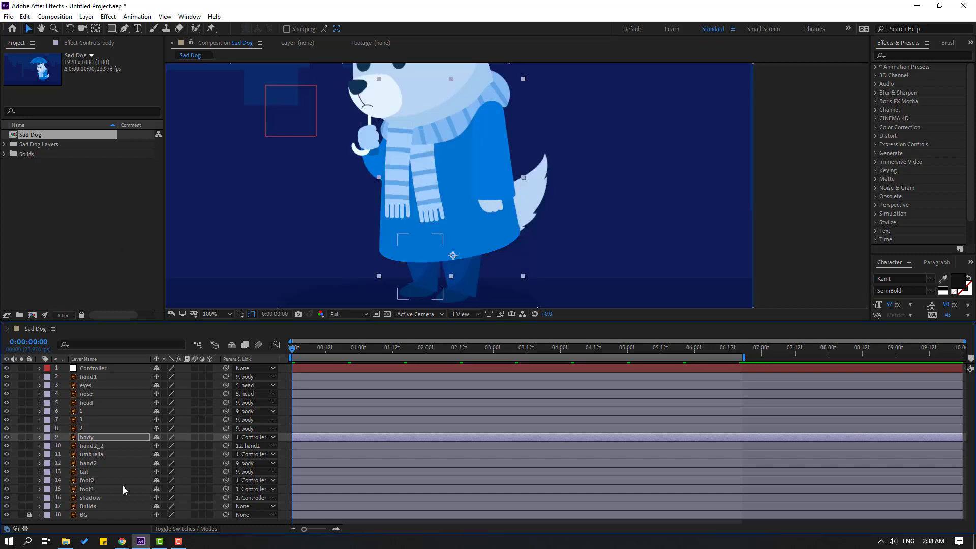
Parent the umbrella layer to hand2_2, and rename the hand2_2 layer as hand_take.
left_click(94, 456)
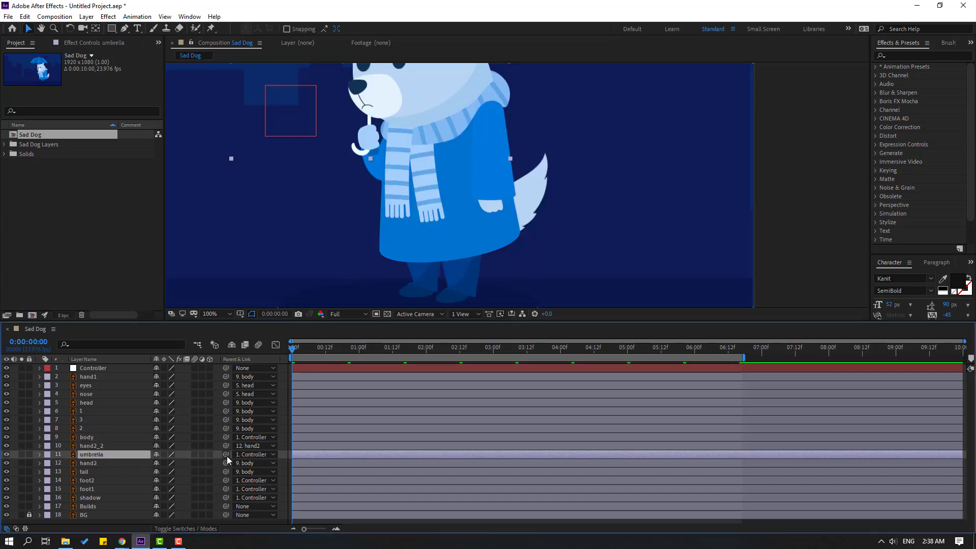
left_click_drag(169, 460, 89, 448)
left_click(97, 448)
key("Return")
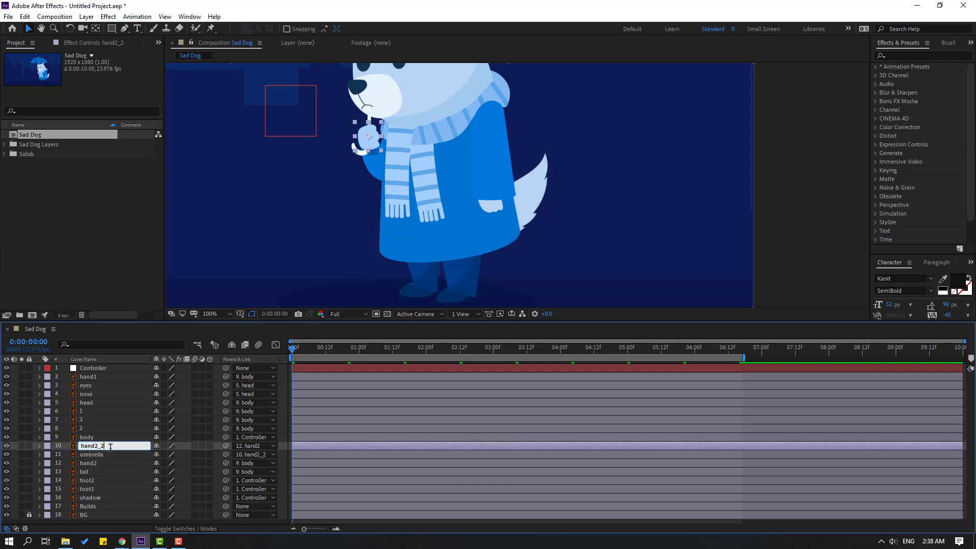
key("BackSpace")
key("BackSpace")
key("BackSpace")
type("_take")
key("Return")
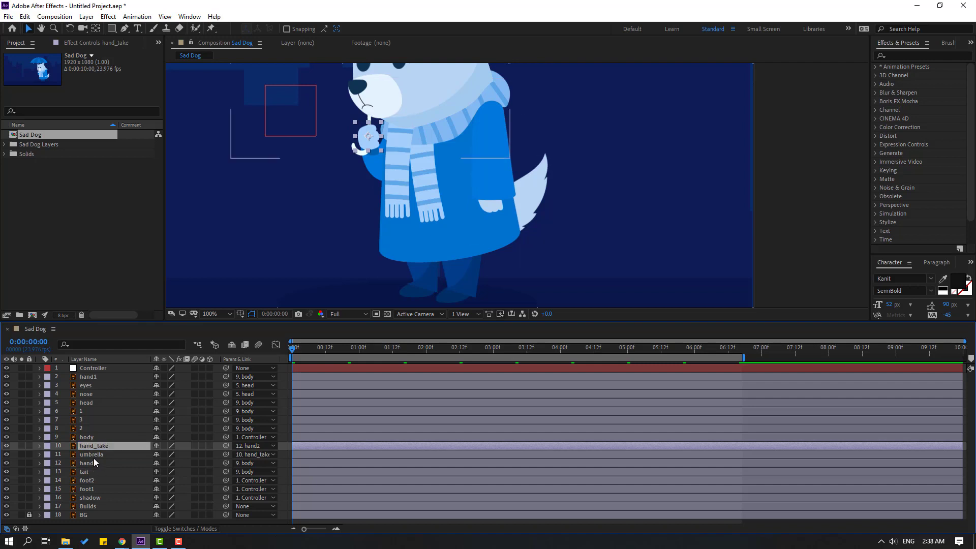
Isolate the umbrella layer, move its anchor point to the bottom of the curved handle, and show all layers again.
left_click(93, 457)
left_click(22, 454)
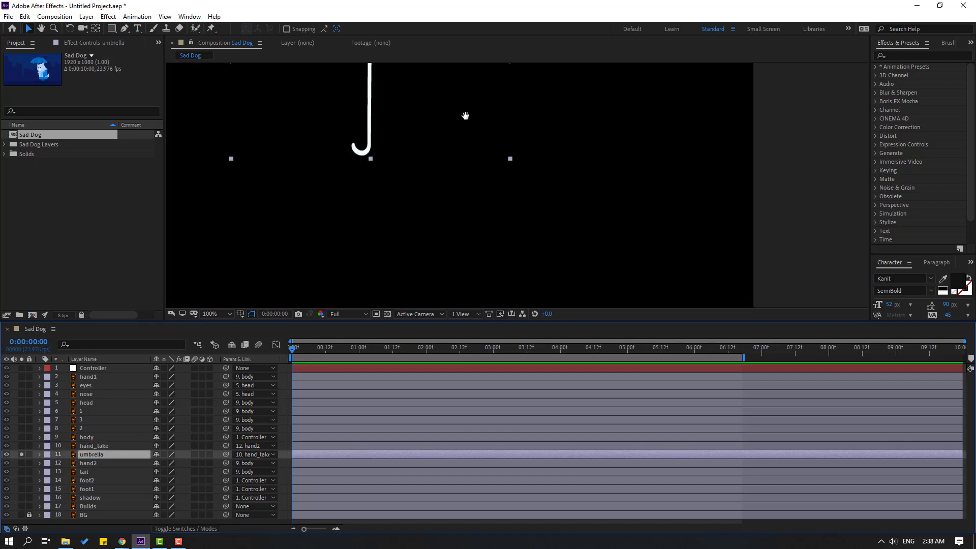
scroll(474, 198, "down", 2)
key("v")
left_click(95, 29)
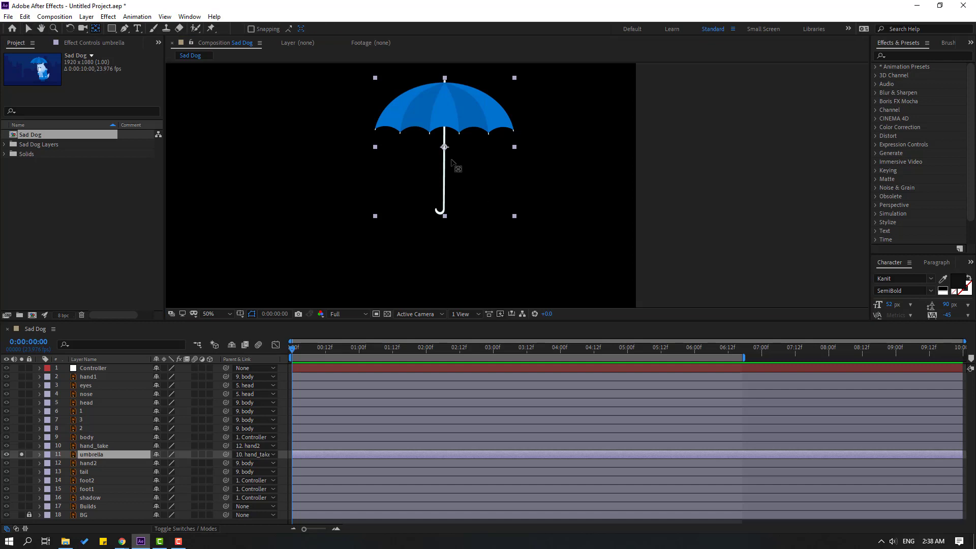
scroll(440, 211, "up", 4)
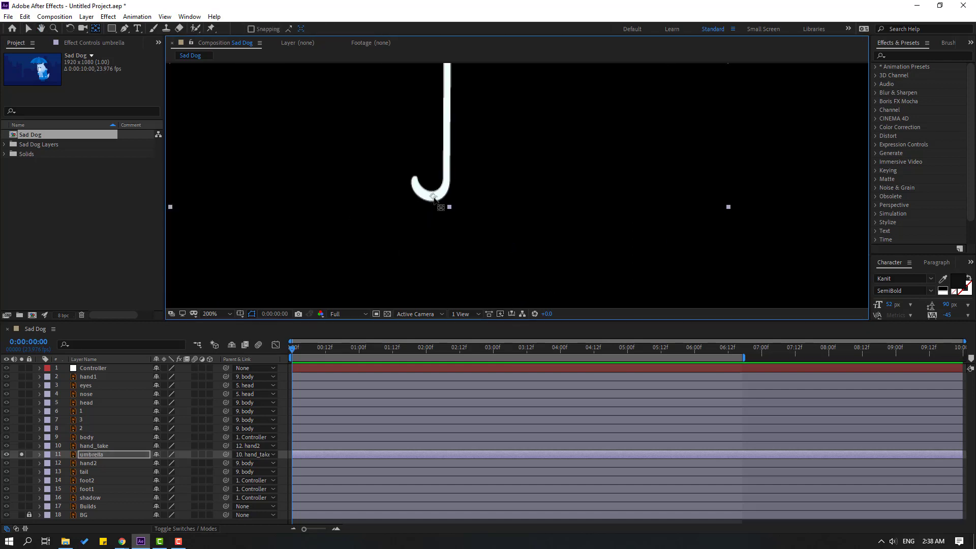
left_click(29, 28)
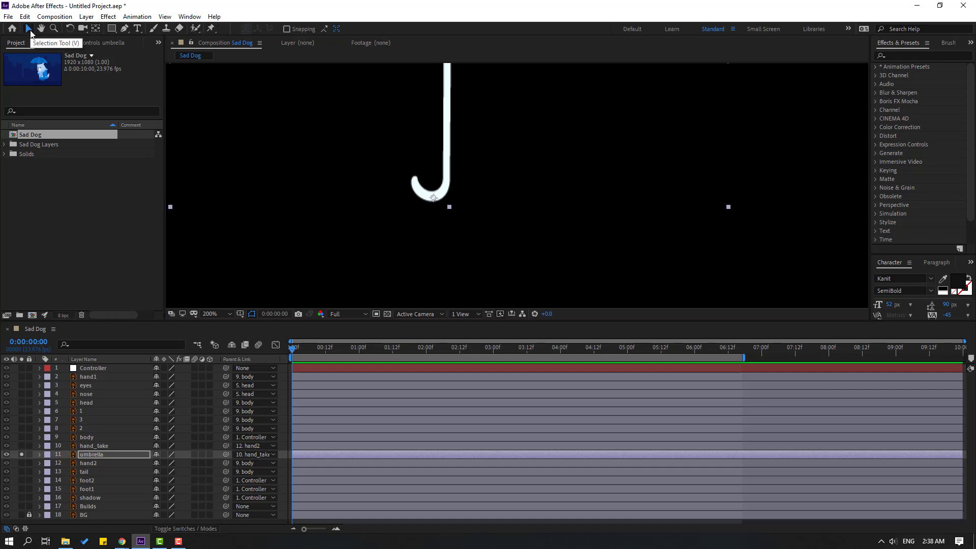
left_click(22, 454)
Try rotating the umbrella layer around its handle, and undo the rotation.
scroll(385, 261, "down", 4)
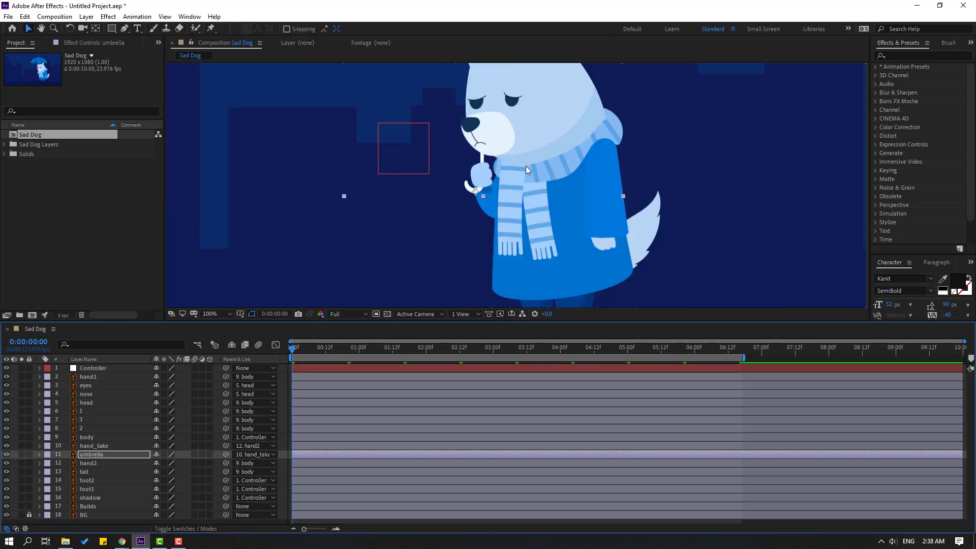
key("r")
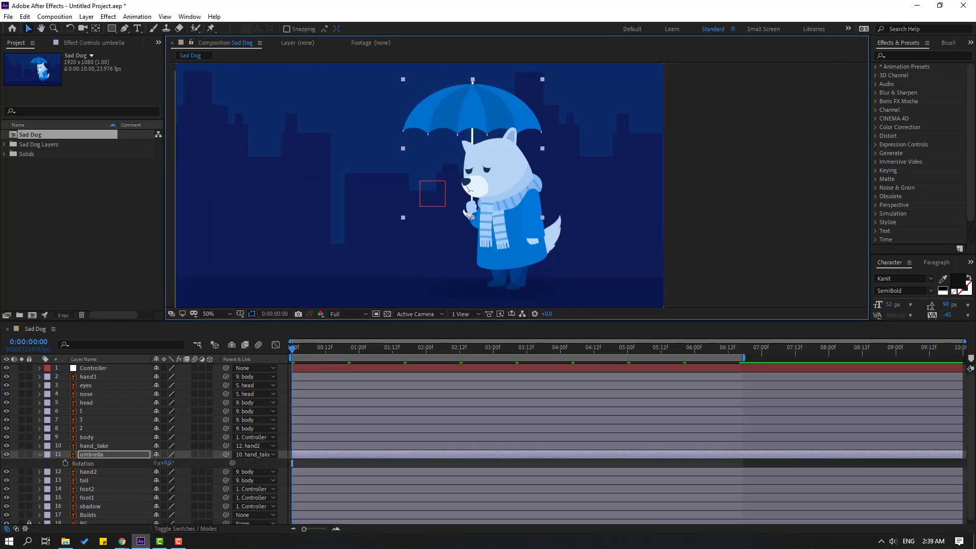
left_click_drag(168, 464, 144, 463)
key("ctrl+z")
left_click(40, 454)
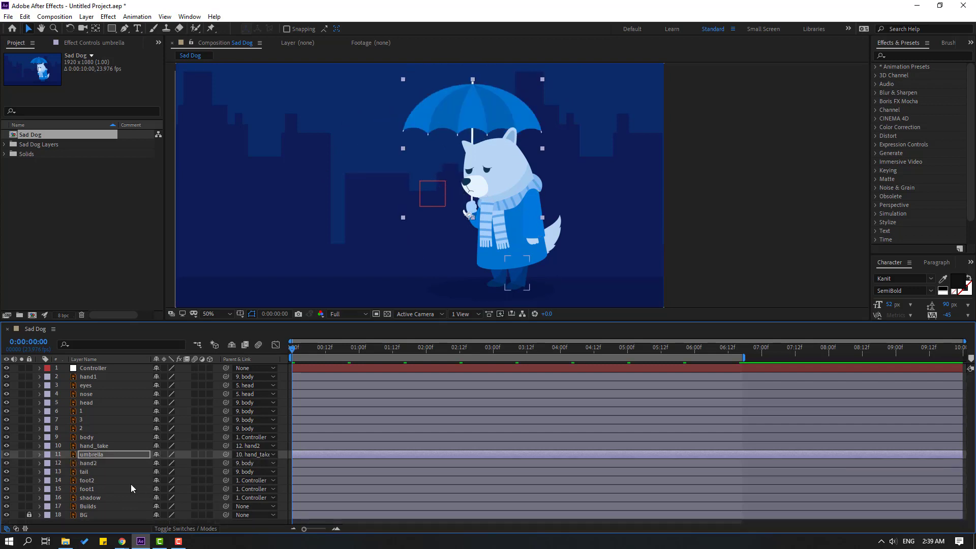
Keyframe the body layer's position at 0:00:00:00, and lower it to Y 350.8 at 0:00:00:10.
left_click(86, 438)
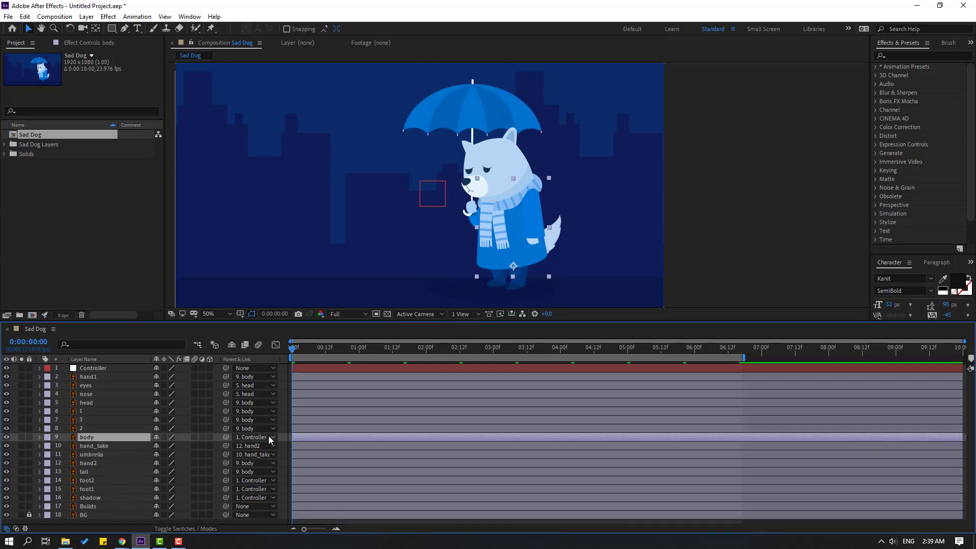
key("p")
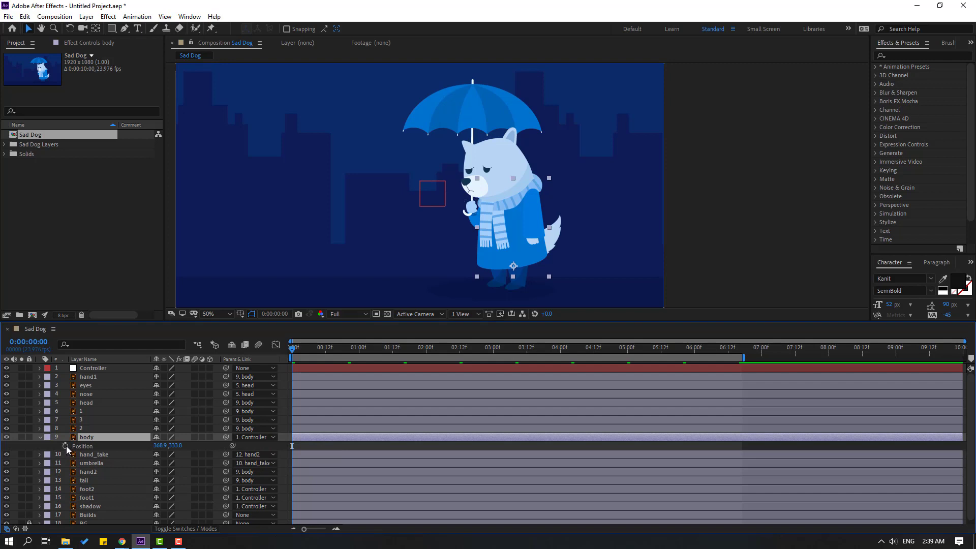
left_click(66, 446)
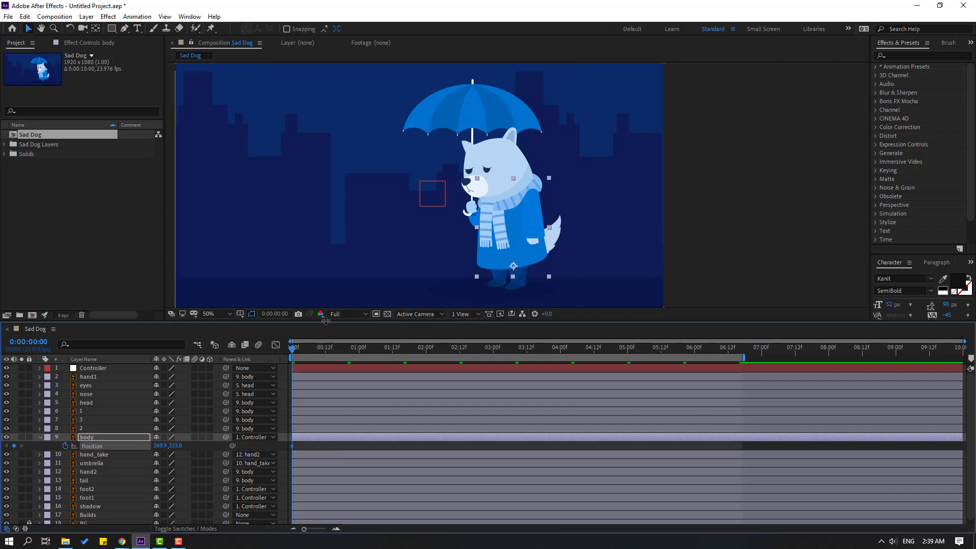
key("shift+Page_Down")
scroll(540, 263, "up", 2)
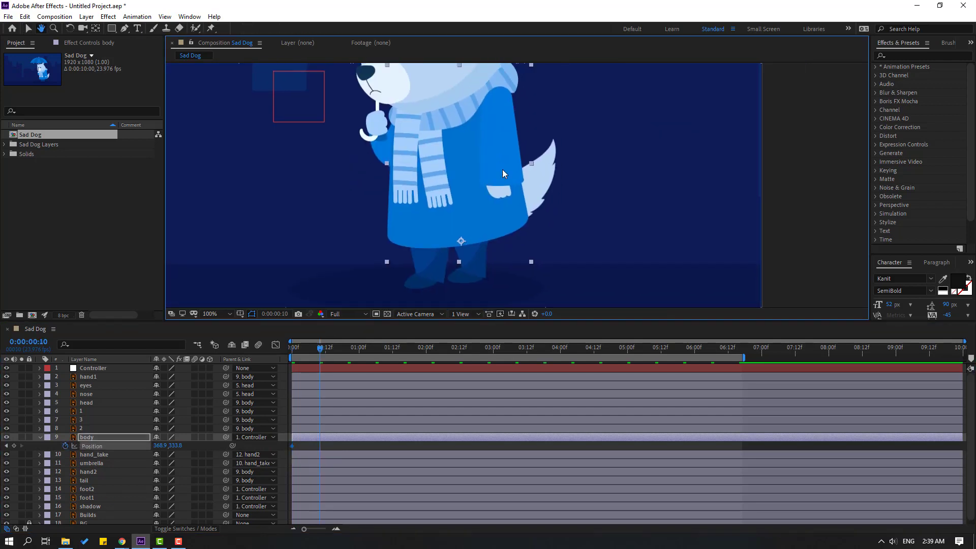
left_click_drag(174, 449, 184, 445)
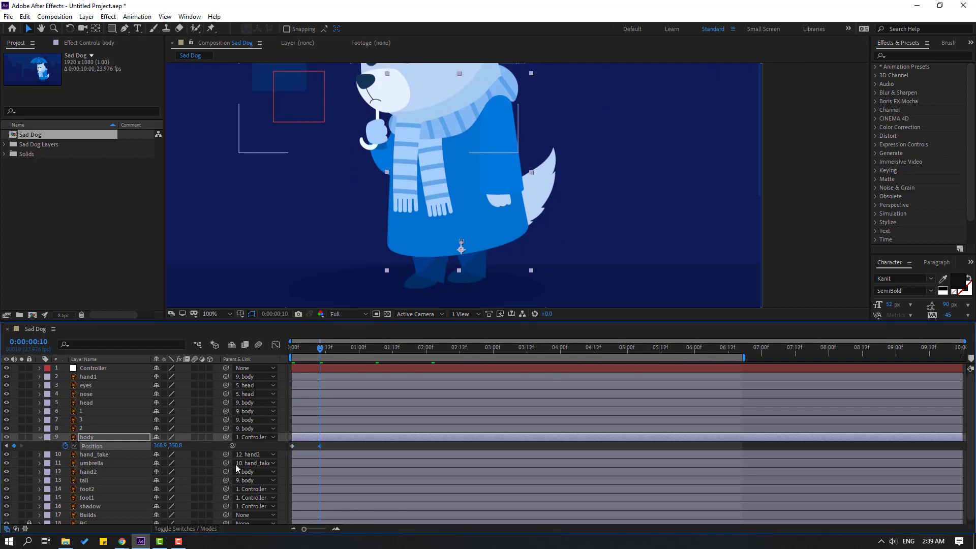
Copy the body's first position keyframe to 0:00:00:20 and preview the motion.
key("shift+Page_Down")
left_click(293, 446)
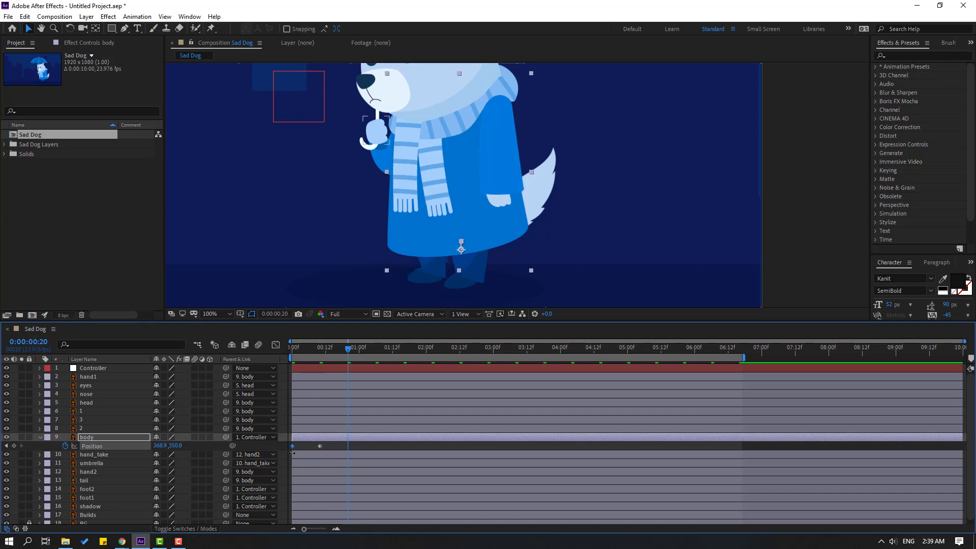
key("ctrl+v")
left_click(371, 448)
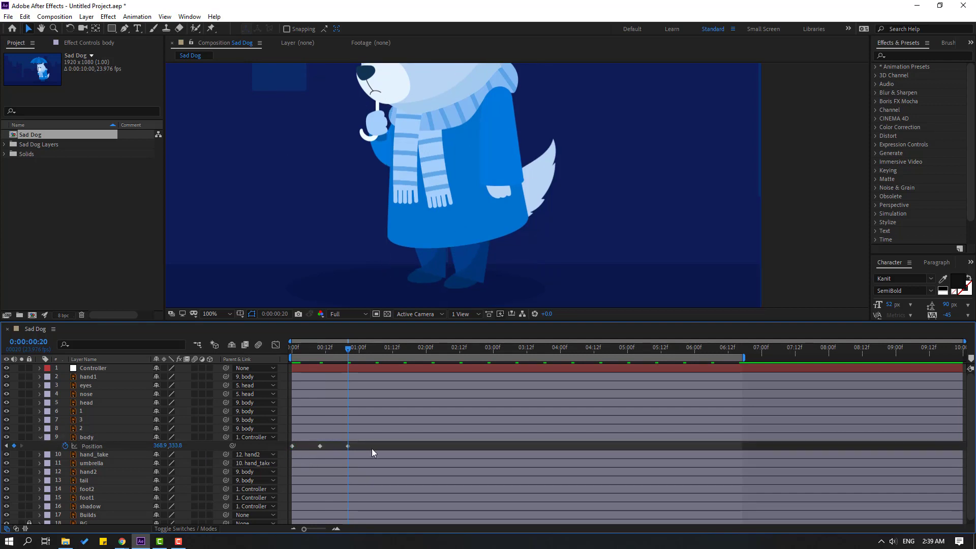
key("space")
key("space")
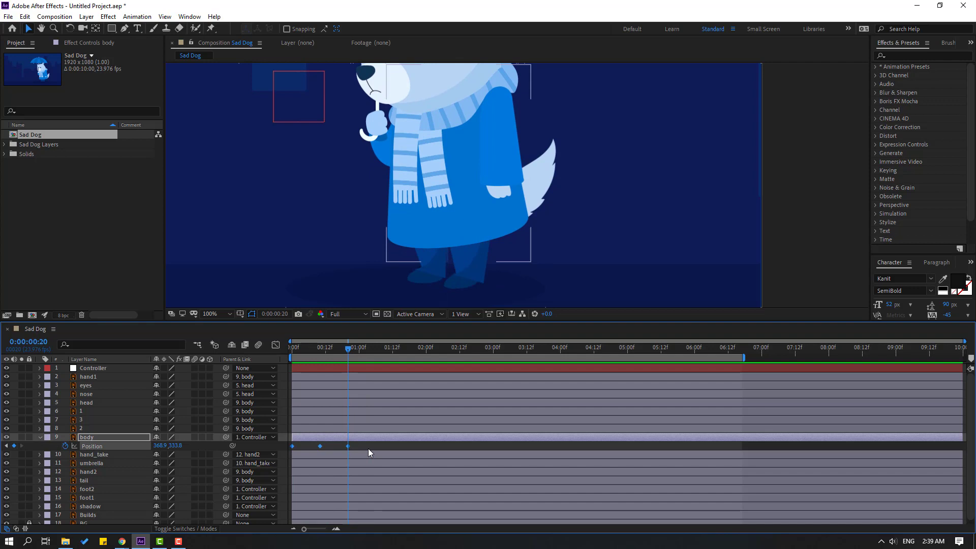
left_click(367, 448)
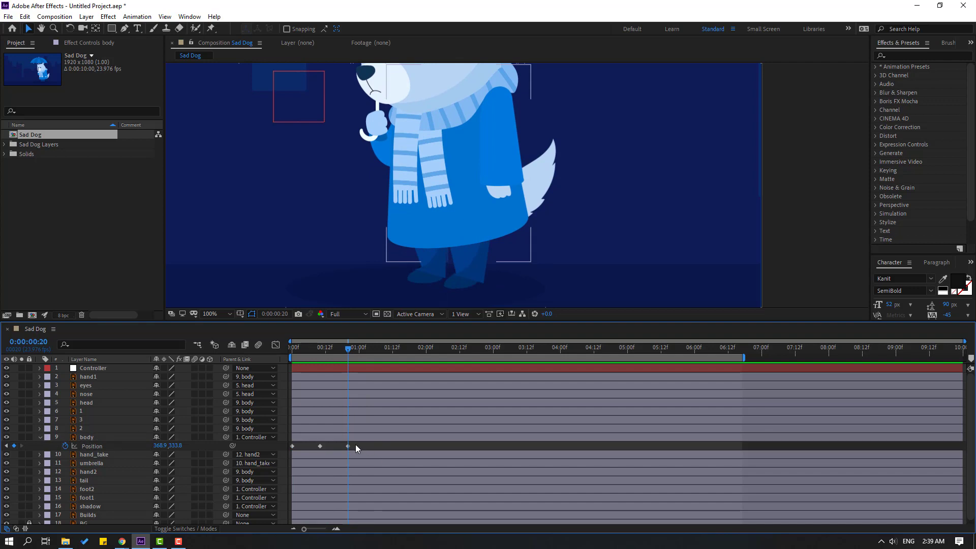
Apply Easy Ease to all three of the body's position keyframes.
left_click_drag(357, 443, 288, 449)
right_click(292, 447)
mouse_move(356, 497)
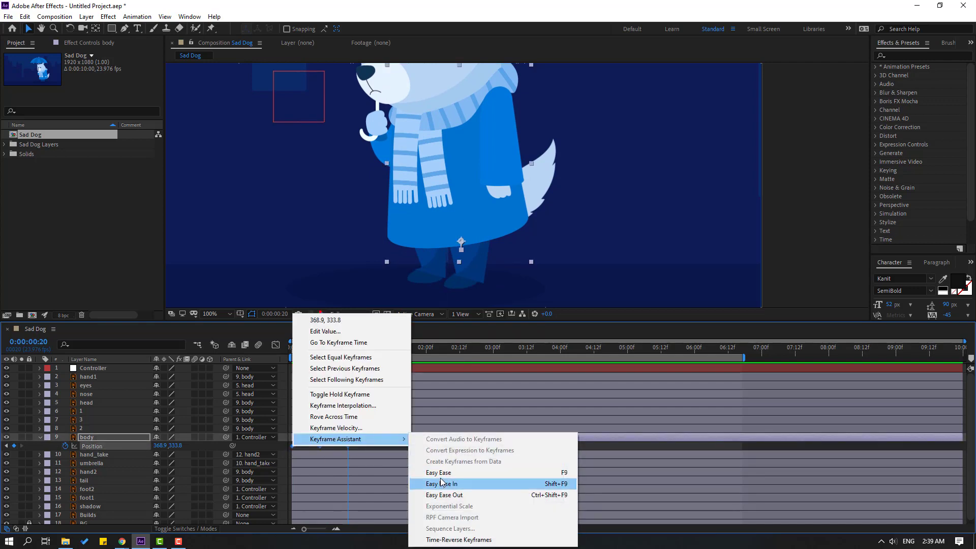
left_click(488, 482)
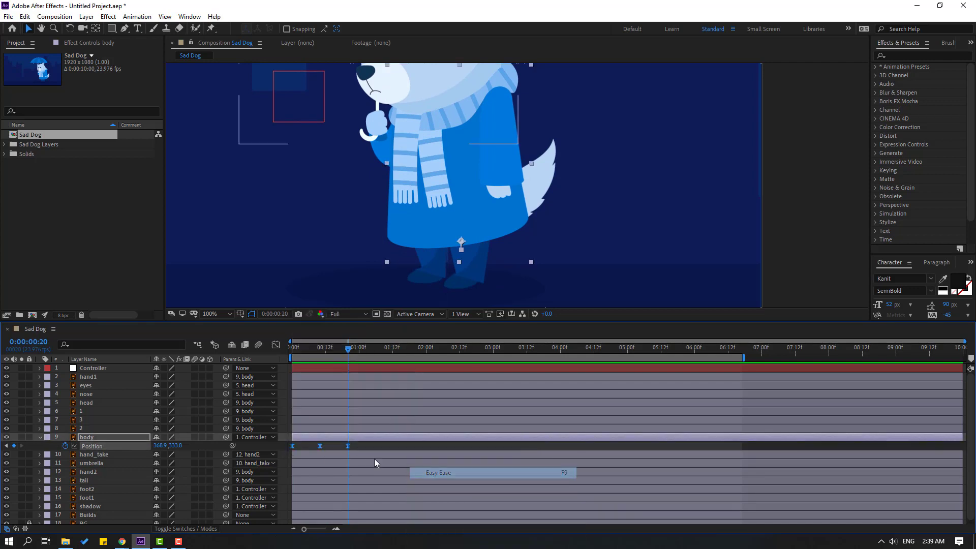
Compress the body's position keyframes proportionally so the last one falls at about frame 11, and preview the faster motion.
mouse_move(348, 447)
left_mouse_down()
mouse_move(326, 447)
mouse_move(345, 442)
left_mouse_up()
left_click(351, 447)
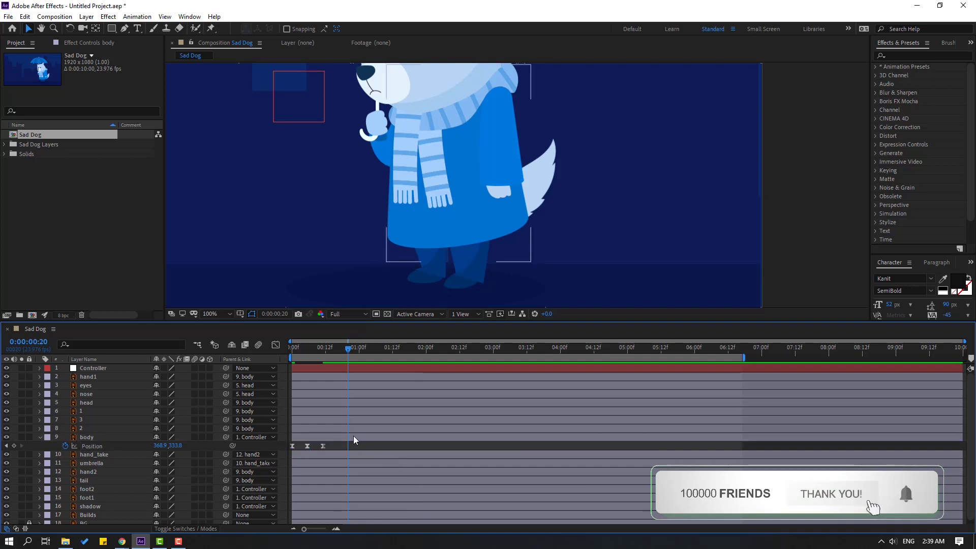
key("space")
key("space")
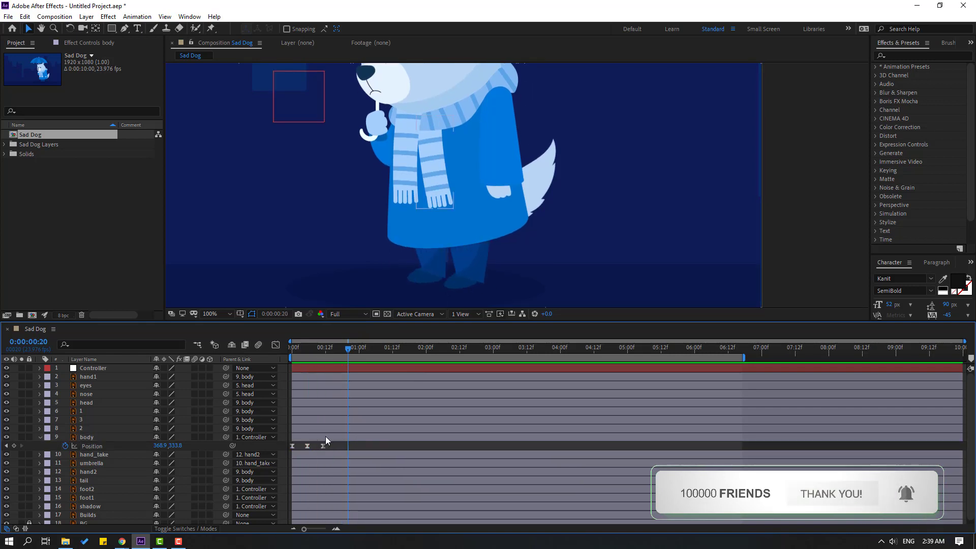
Return to 0:00:00:00 and add the expression loopOutDuration(type = "cycle", duration = 0) to the body's Position.
left_click_drag(328, 350, 288, 348)
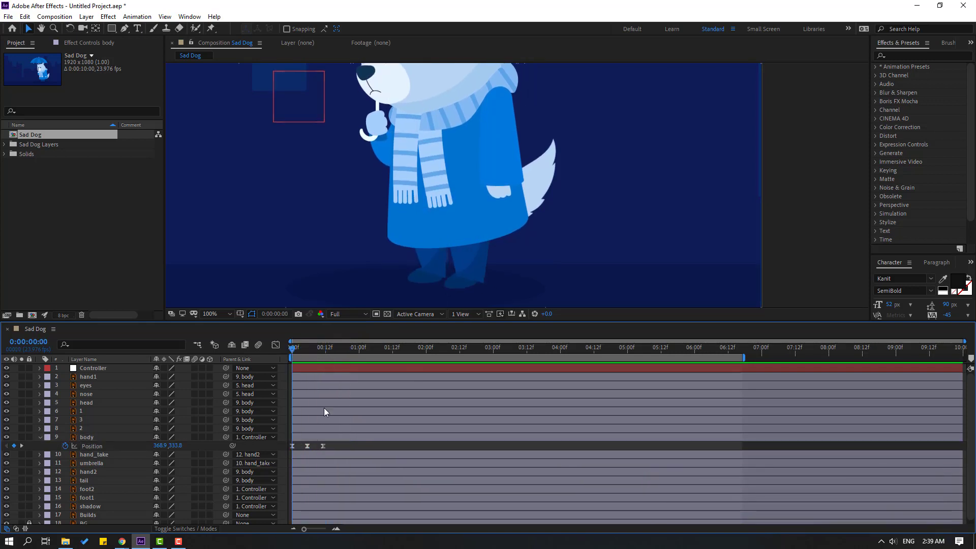
left_click(329, 436)
left_click_drag(337, 446, 271, 458)
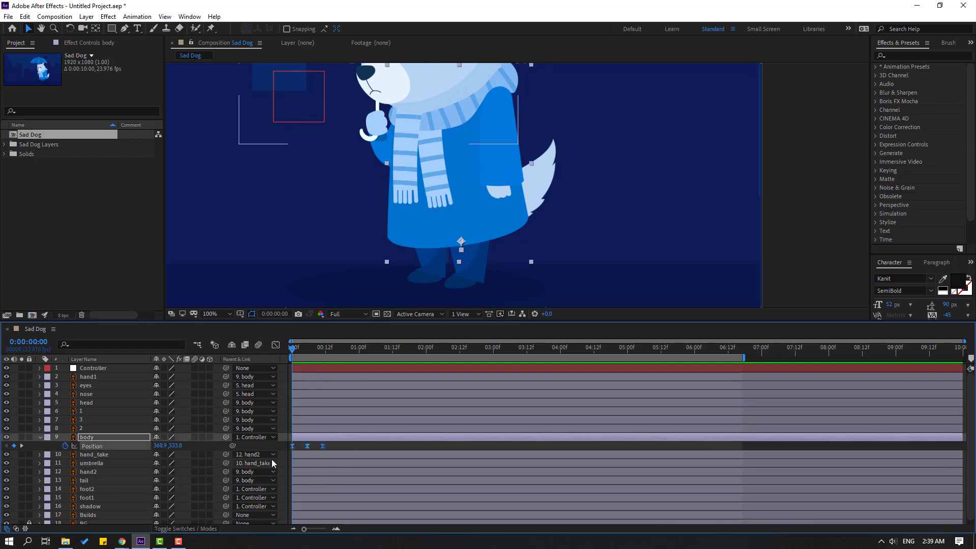
left_click(65, 446, "alt")
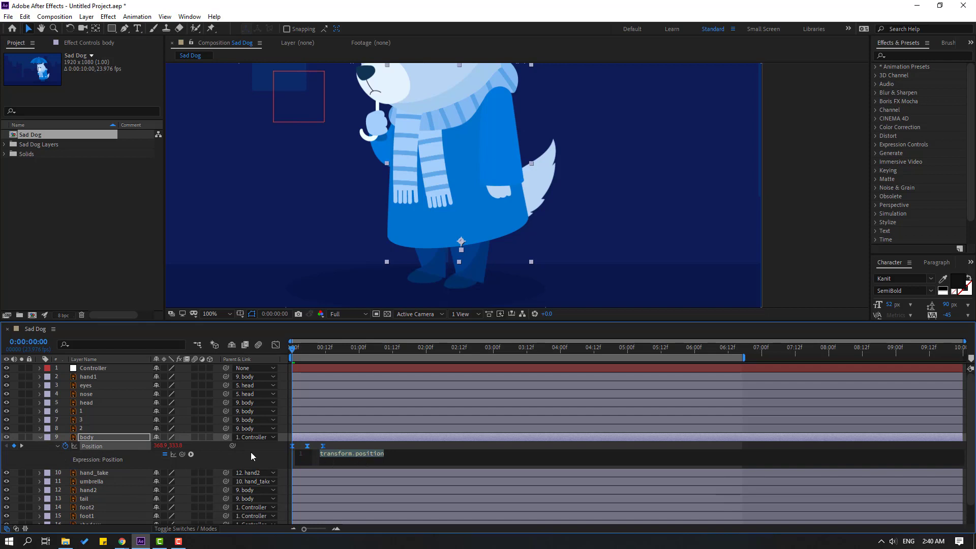
left_click(191, 454)
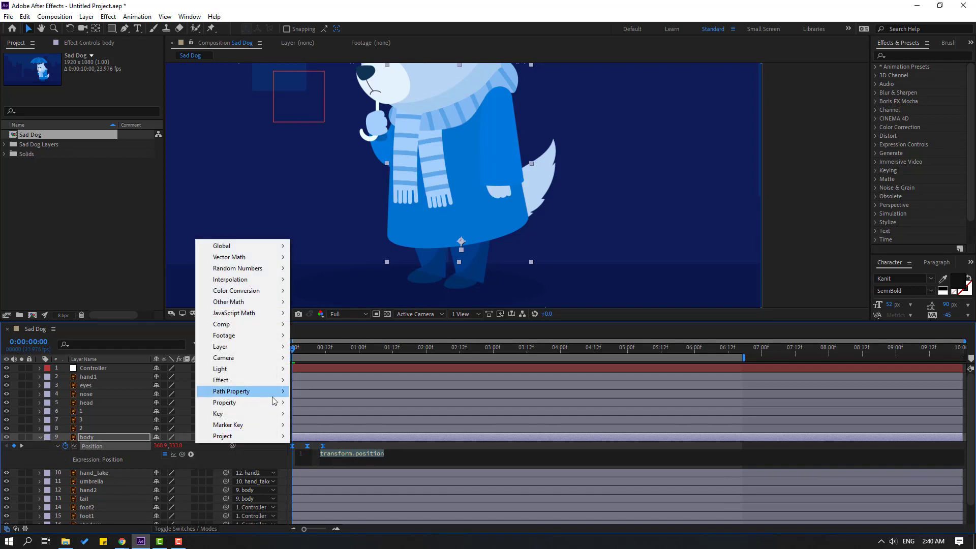
mouse_move(221, 404)
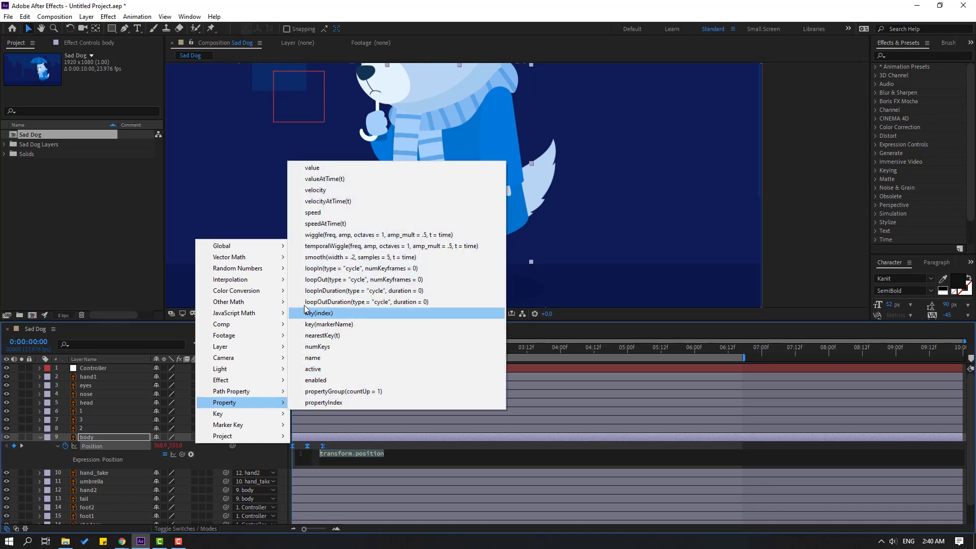
left_click(391, 301)
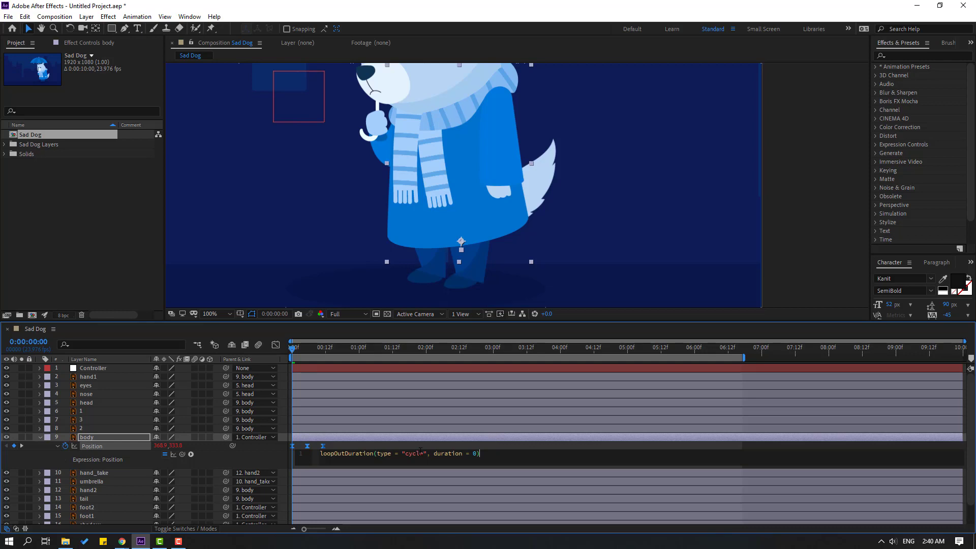
left_click(840, 446)
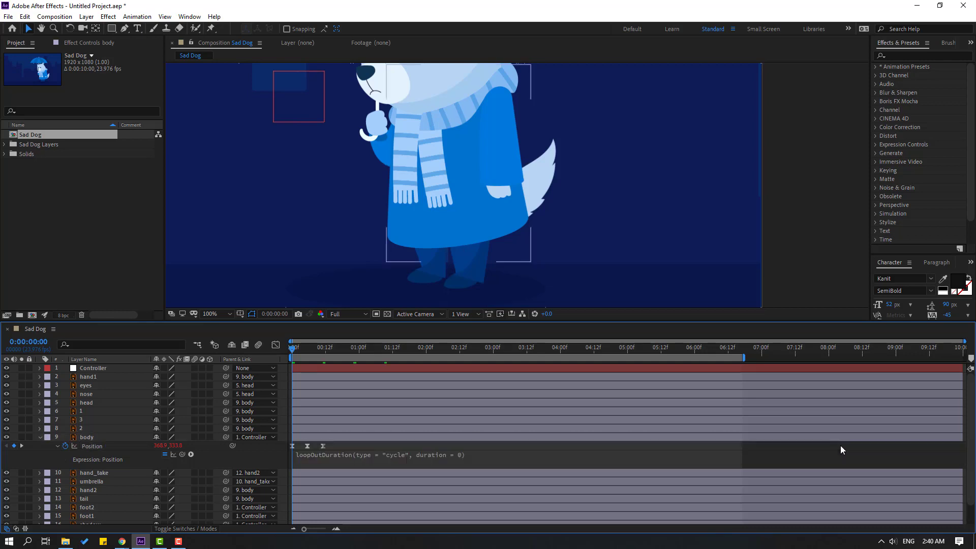
Preview the body's looping up-and-down motion with more of the composition in view.
scroll(454, 262, "down", 2)
key("space")
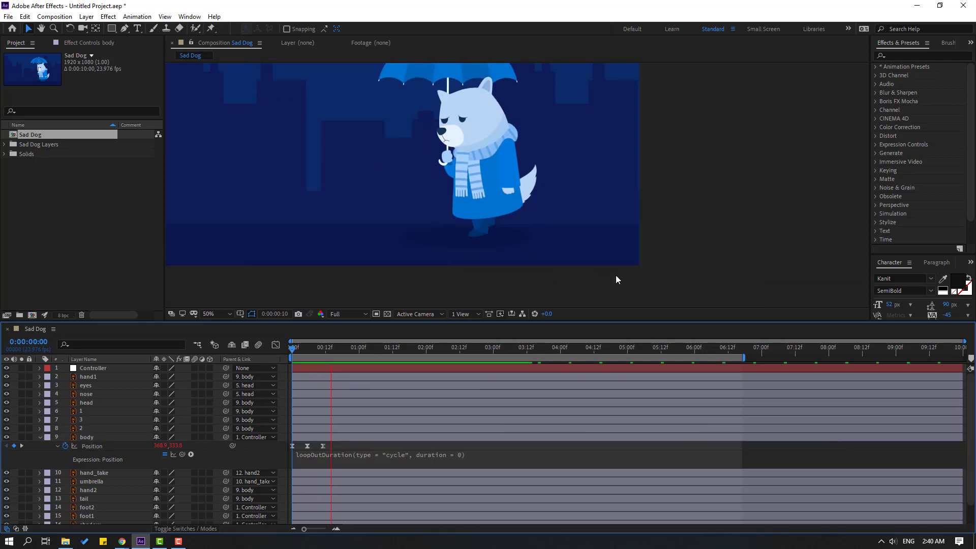
key("space")
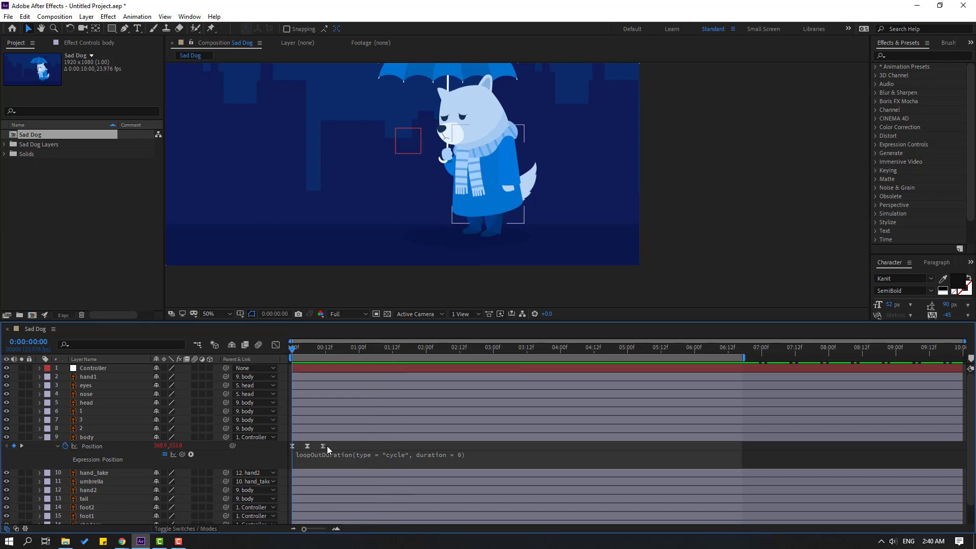
Stretch the body's position keyframes proportionally so the last one falls at about frame 18, and preview the slower motion.
left_click_drag(327, 446, 288, 449)
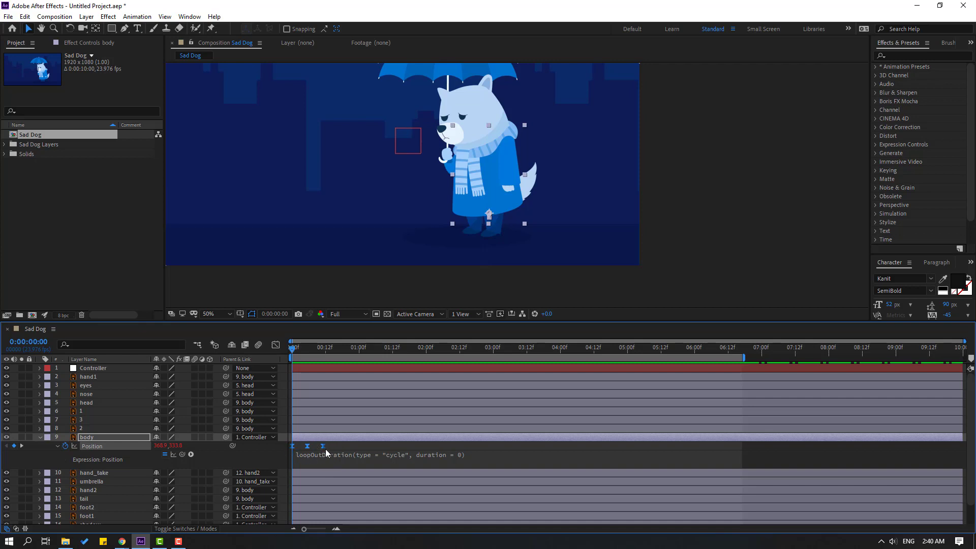
left_click_drag(323, 446, 341, 450)
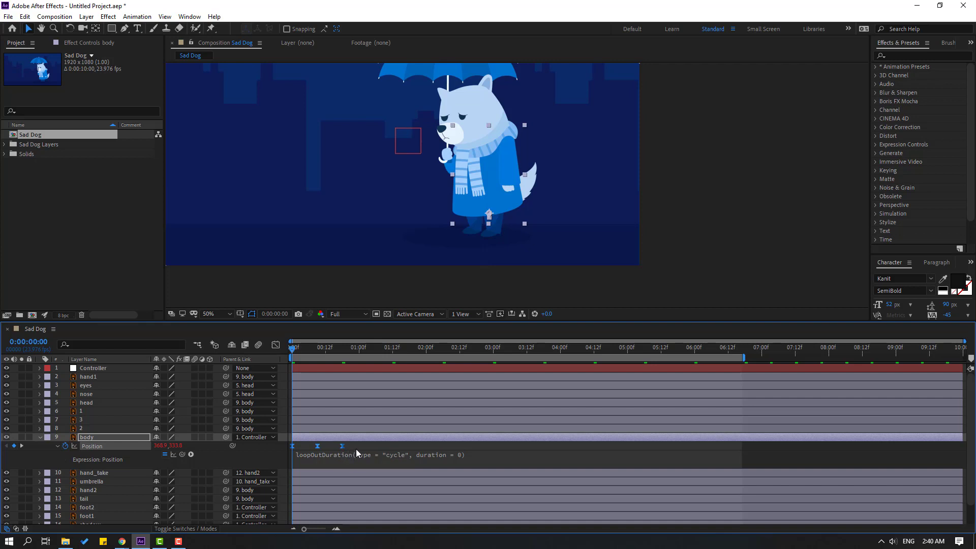
left_click(356, 449)
key("space")
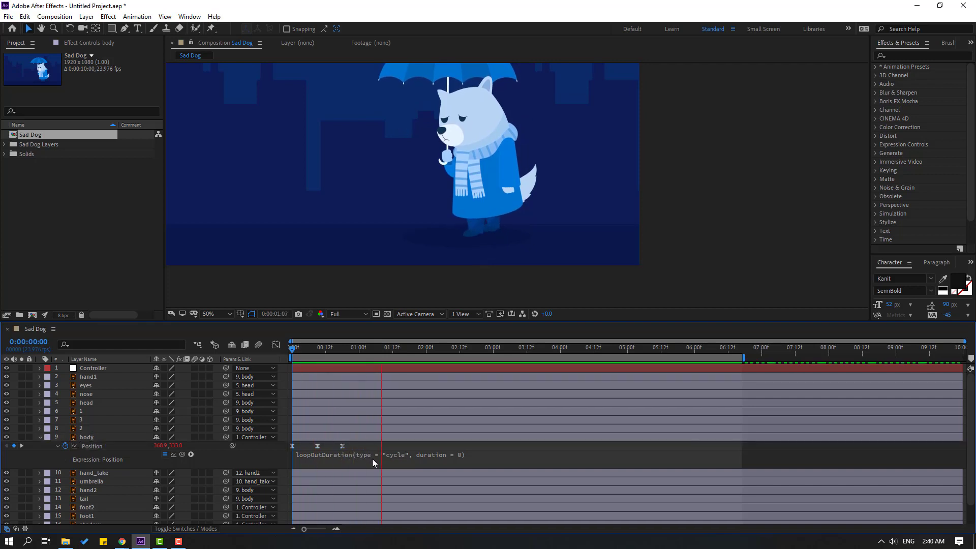
key("space")
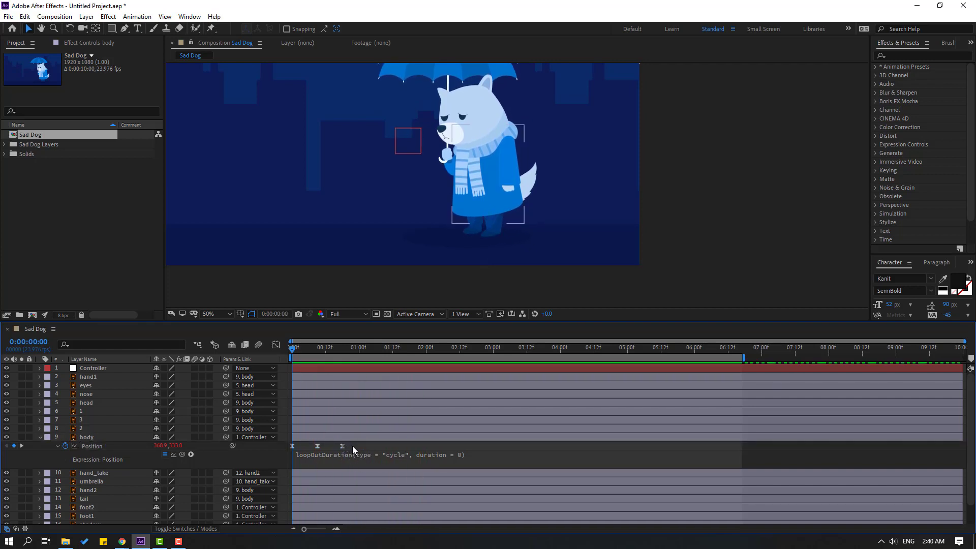
Retime the body's position keyframes proportionally so the last one falls at frame 16, and preview the loop.
mouse_move(352, 446)
left_mouse_down()
mouse_move(292, 447)
mouse_move(337, 447)
left_mouse_up()
left_click(349, 447)
key("space")
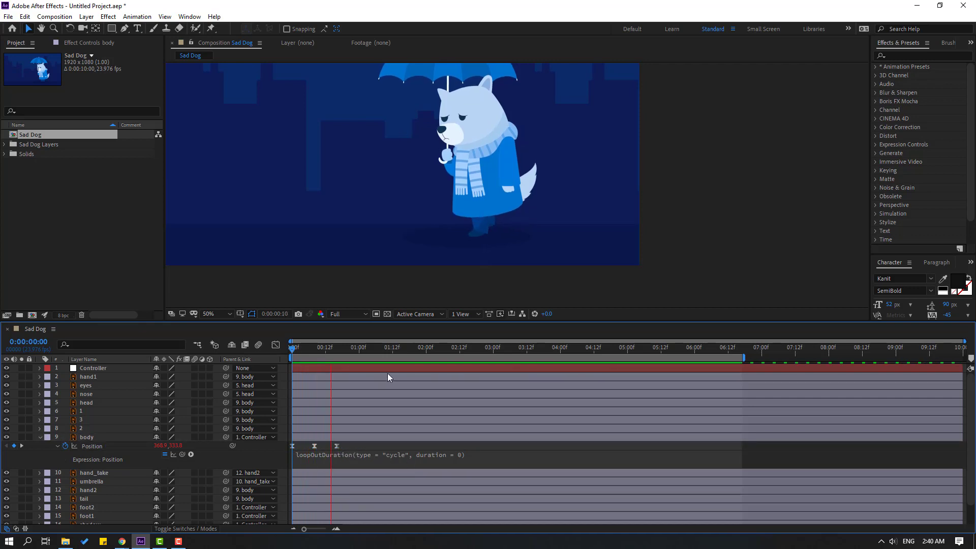
key("comma")
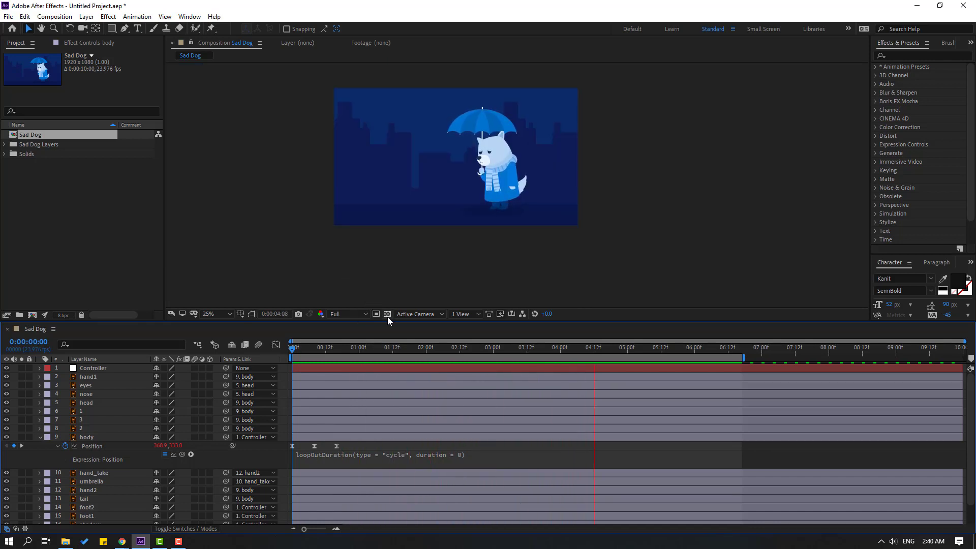
key("space")
key("period")
Keyframe the body's Rotation at 5° at 0:00:00:00 and at 1° at 0:00:00:08.
left_click(108, 436)
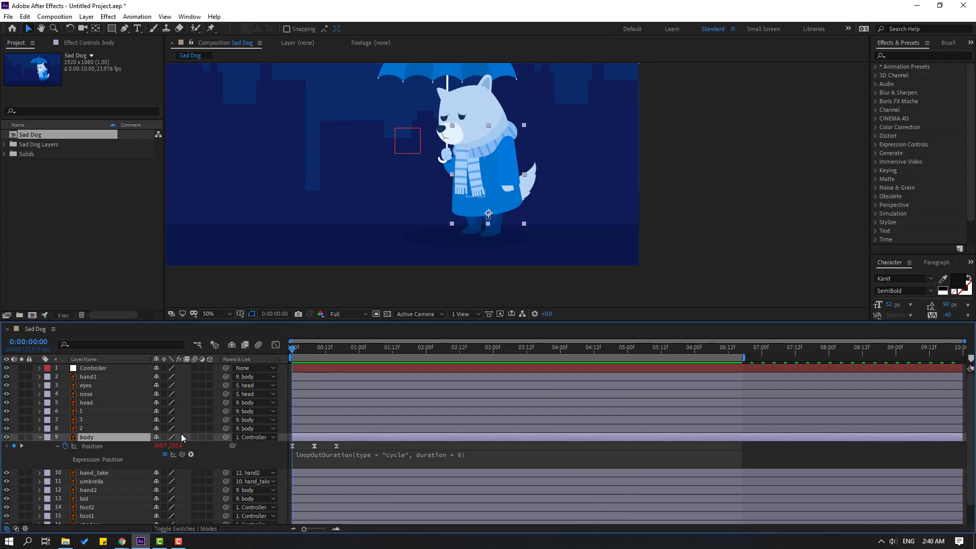
key("shift+r")
left_click(67, 474)
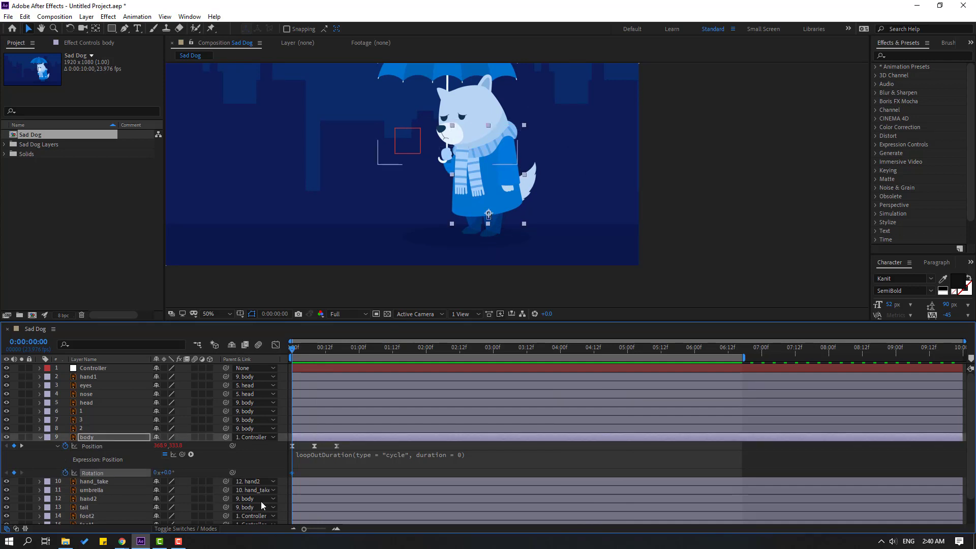
left_click_drag(168, 472, 168, 473)
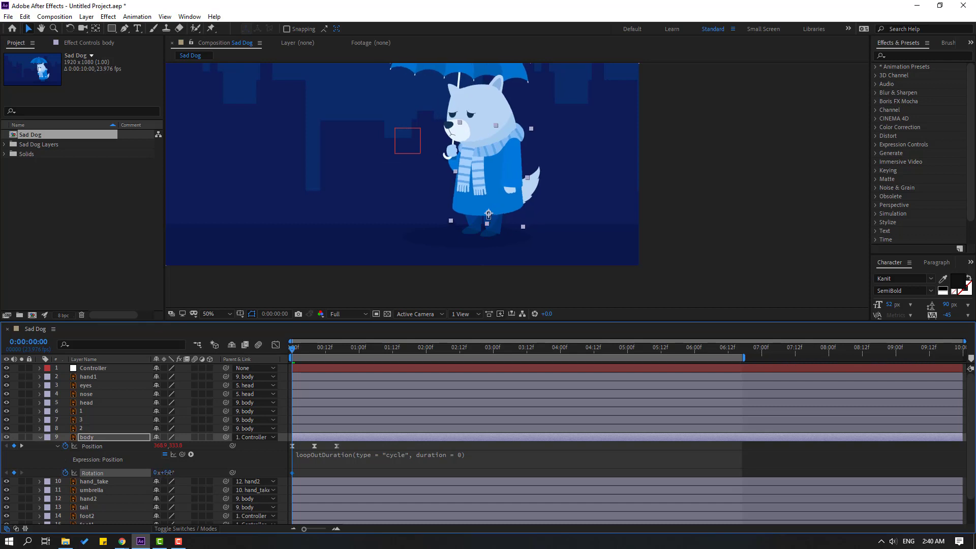
left_click_drag(300, 351, 315, 352)
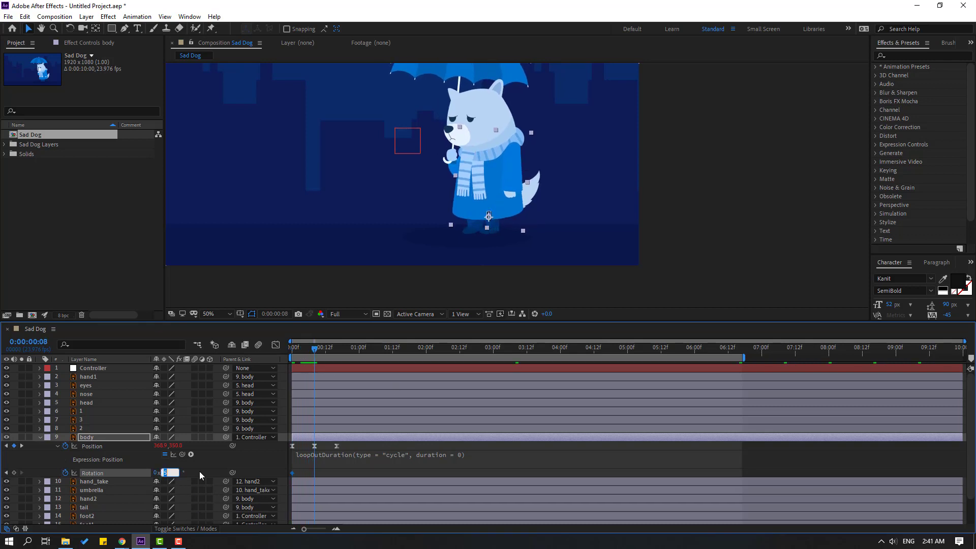
type("1")
key("Return")
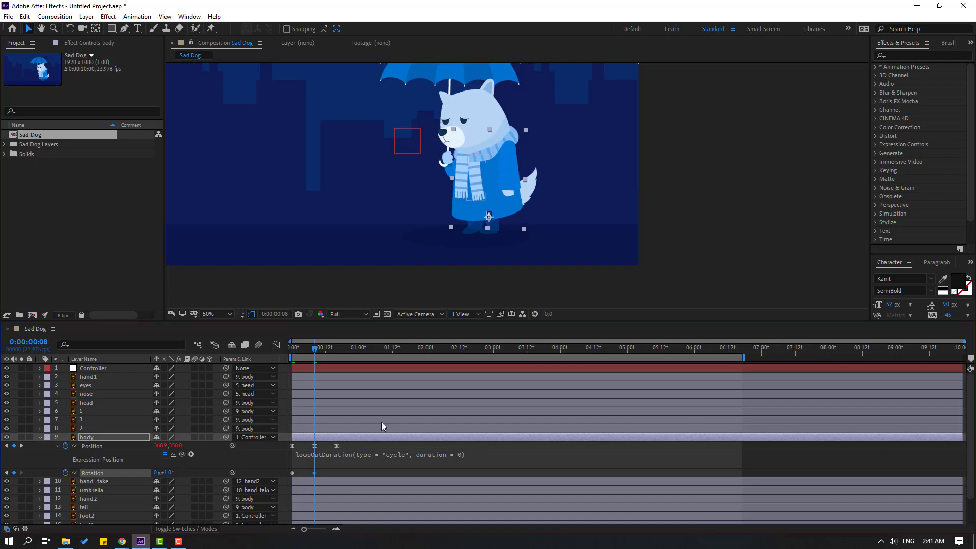
Copy the body's first rotation keyframe to 0:00:00:16 and apply Easy Ease to all three rotation keyframes.
left_click_drag(320, 349, 337, 350)
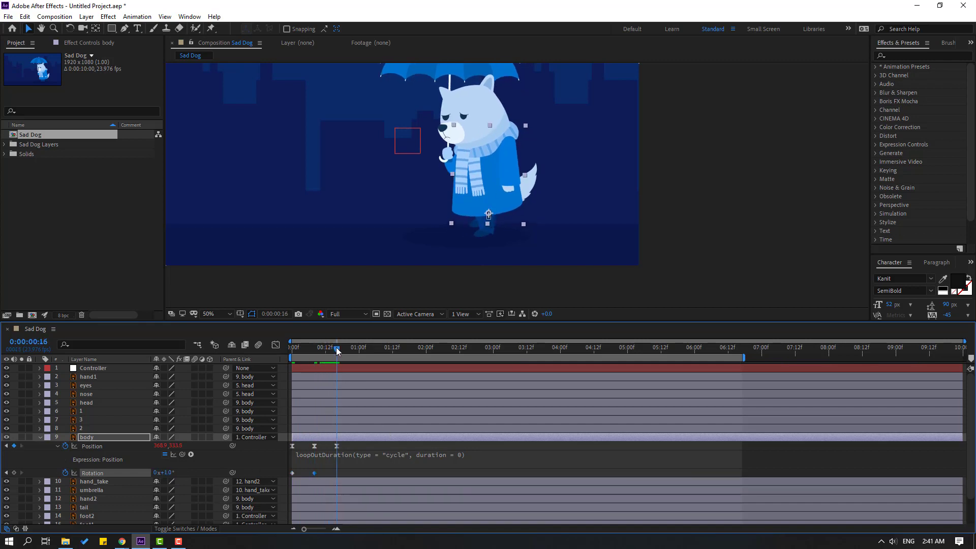
left_click(293, 472)
key("ctrl+v")
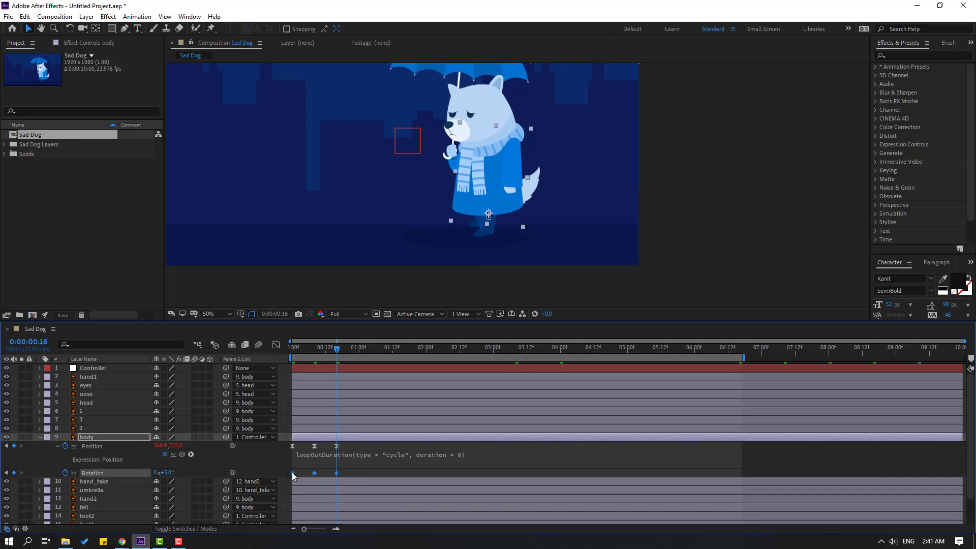
right_click(293, 473)
mouse_move(313, 463)
left_click(438, 394)
left_click(359, 472)
key("space")
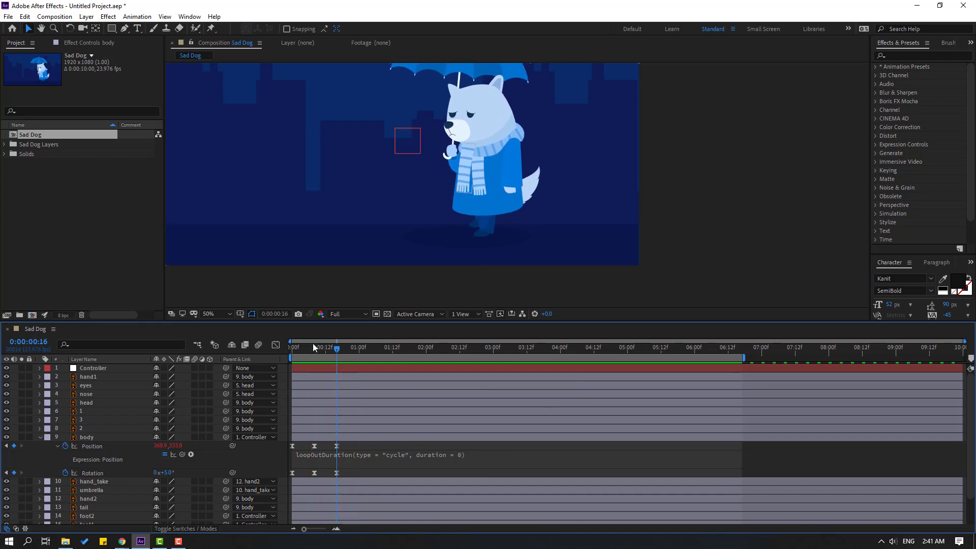
Return to 0:00:00:00, add the expression loopOutDuration(type = "cycle", duration = 0) to the body's Rotation, and preview the loop.
left_click_drag(319, 350, 290, 351)
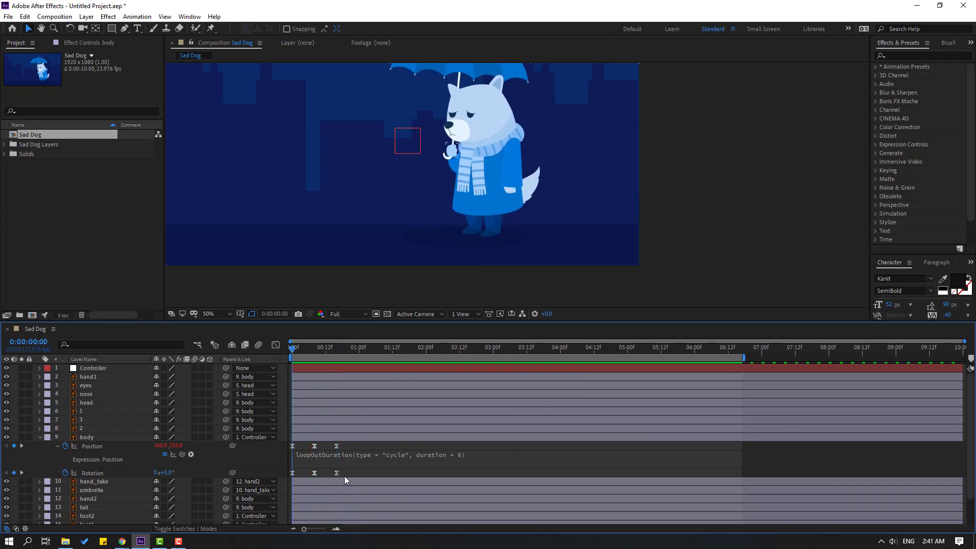
left_click_drag(345, 469, 290, 489)
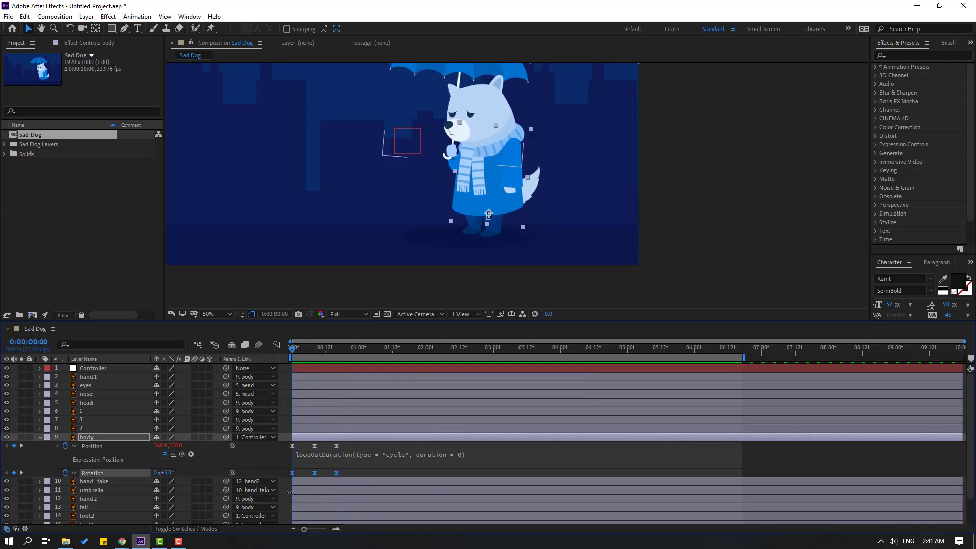
left_click(65, 473, "alt")
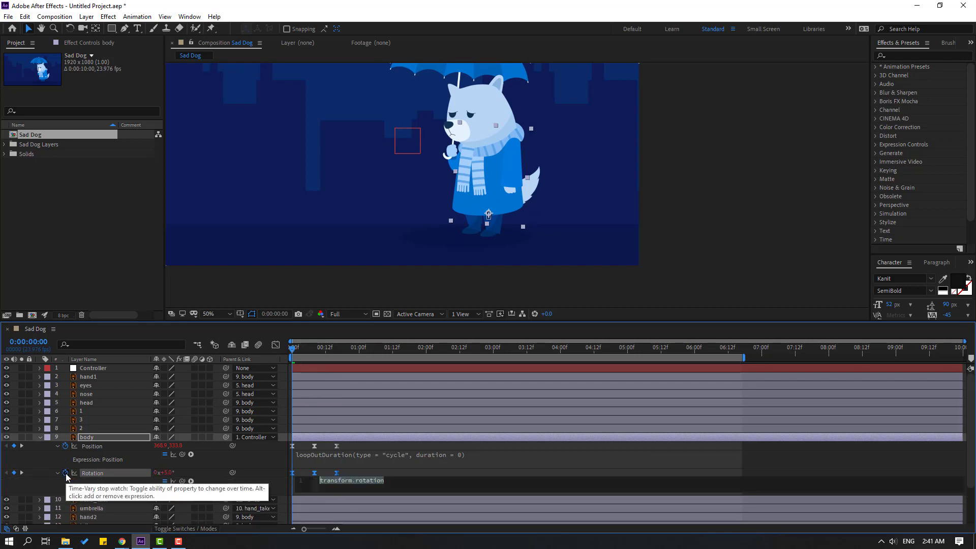
left_click(191, 481)
mouse_move(245, 427)
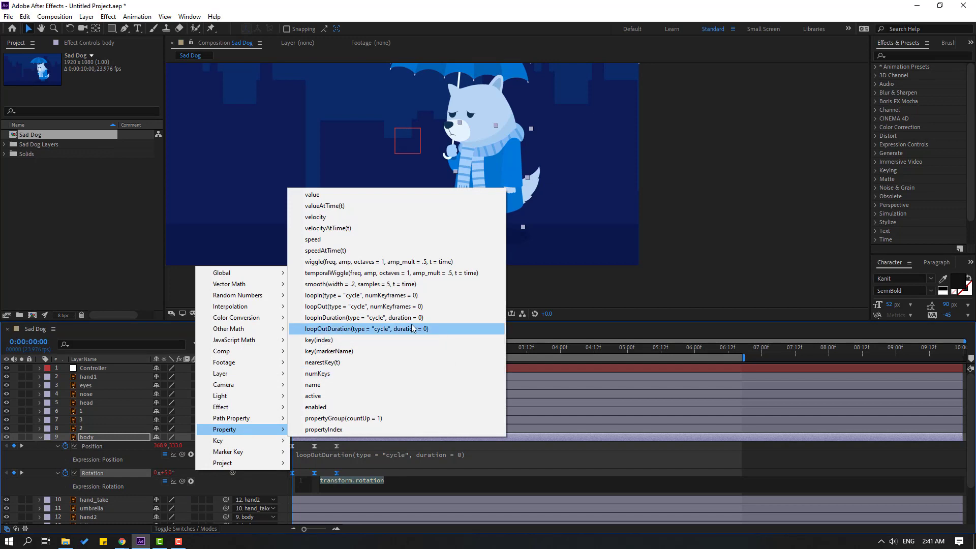
left_click(440, 330)
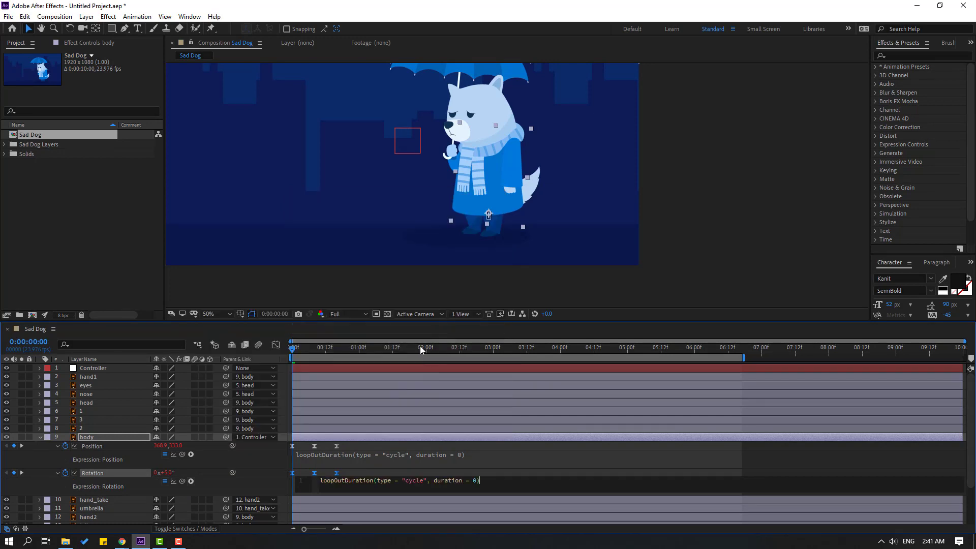
left_click(870, 470)
key("space")
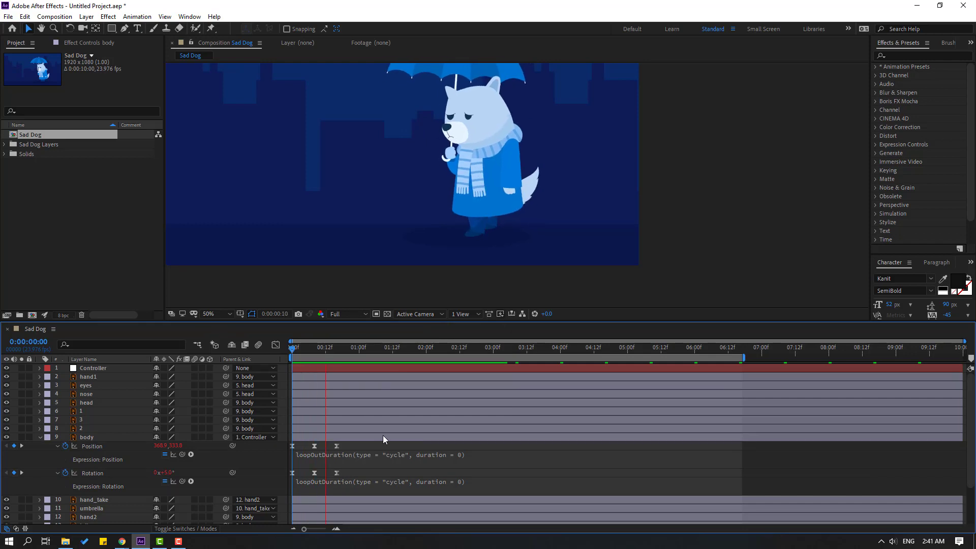
key("space")
Stretch the body's rotation keyframes proportionally so the last one falls at about frame 25, preview the sway, and collapse the layer's properties.
mouse_move(346, 478)
left_mouse_down()
mouse_move(289, 469)
mouse_move(362, 475)
left_mouse_up()
key("space")
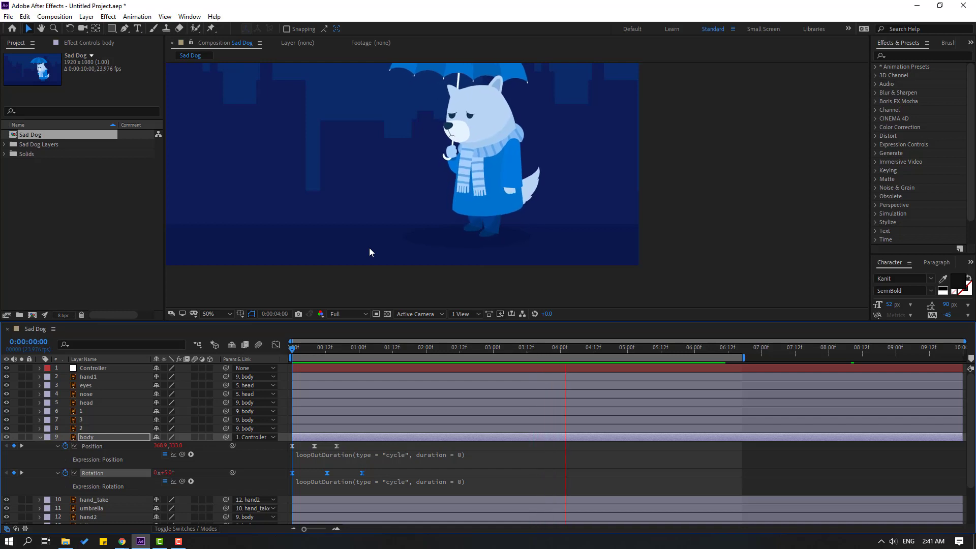
key("space")
left_click(40, 437)
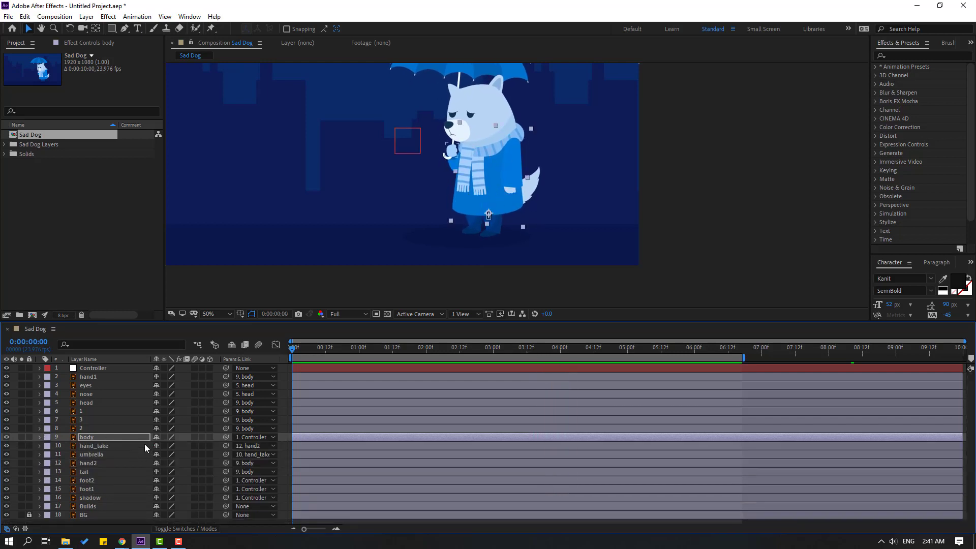
Isolate the head layer, move its anchor point down to the neck, and fine-tune it with all layers shown again.
left_click(90, 402)
left_click(21, 402)
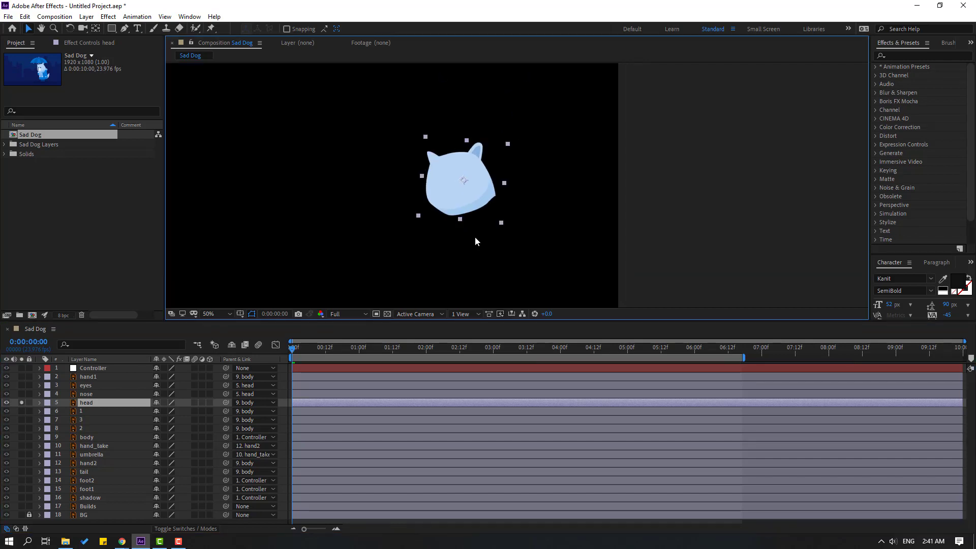
scroll(475, 199, "up", 2)
left_click(97, 31)
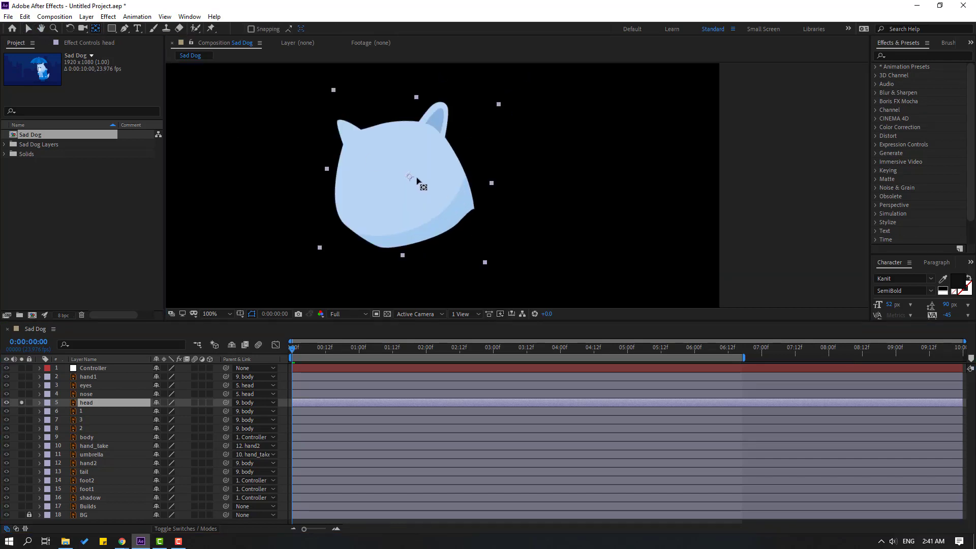
left_click_drag(418, 182, 412, 239)
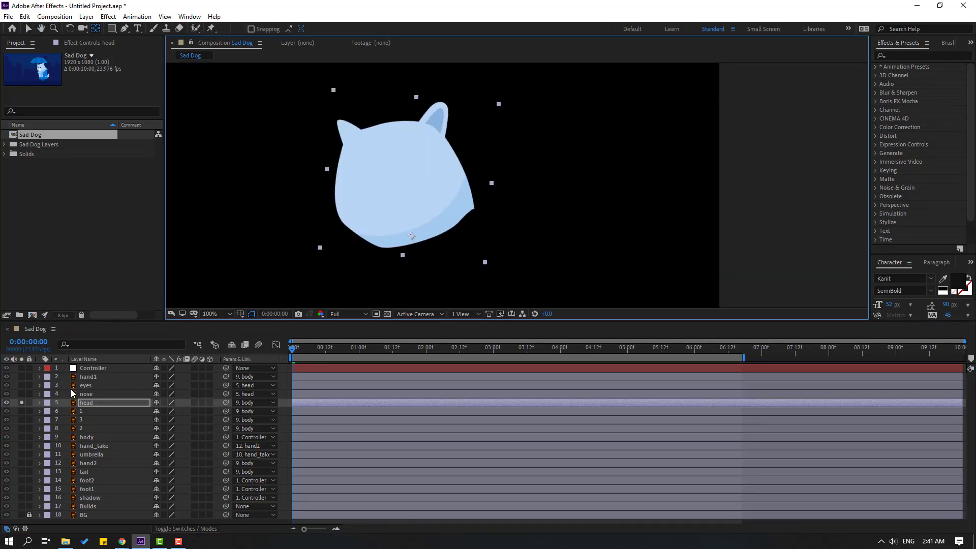
left_click(25, 402)
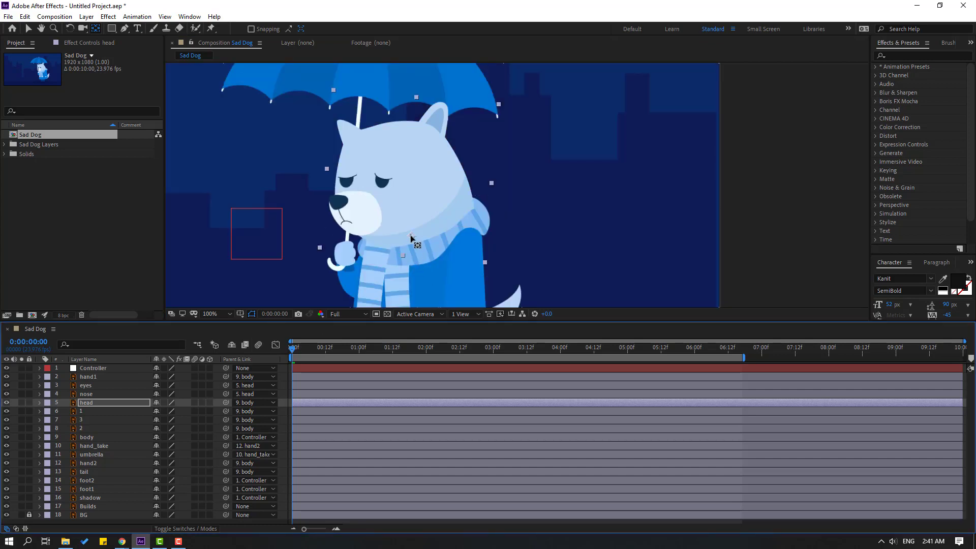
left_click(416, 235)
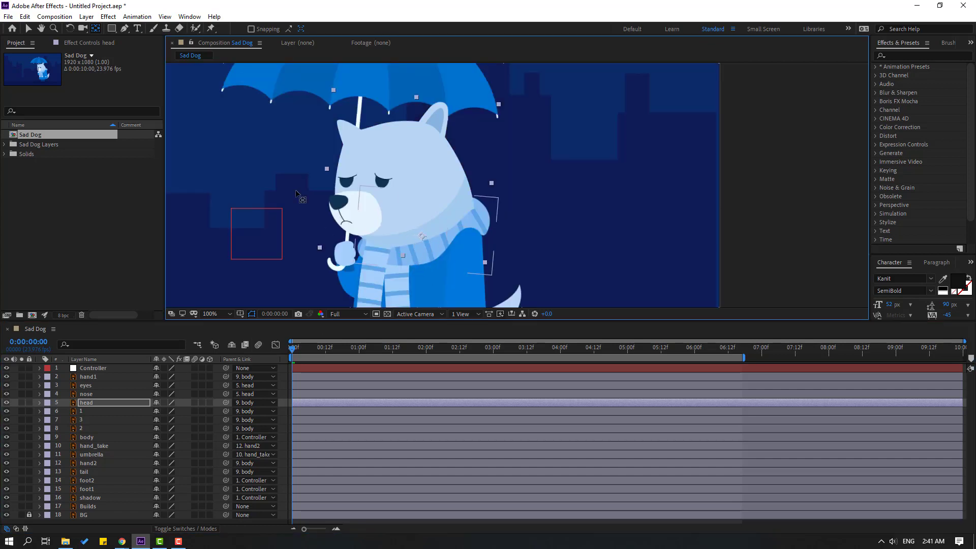
left_click(29, 29)
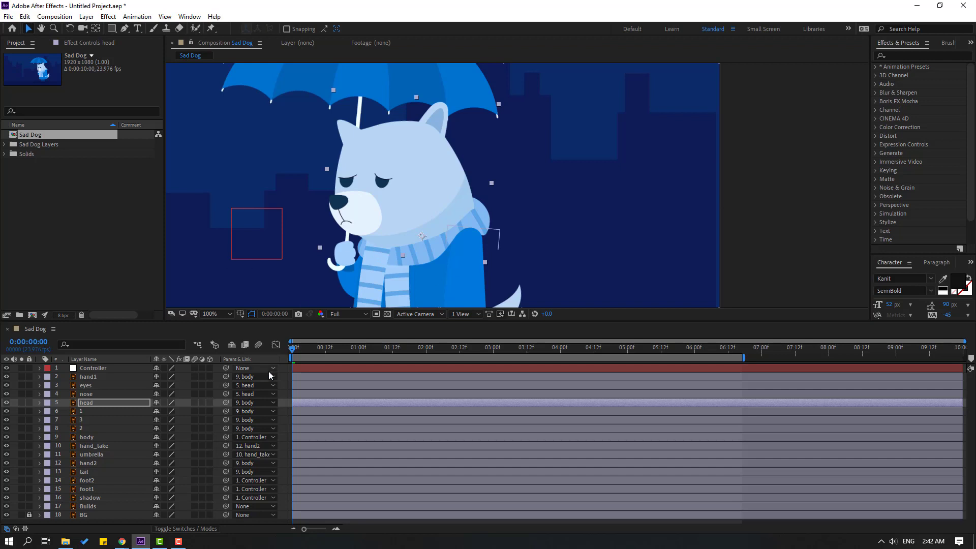
Keyframe the head's Rotation at 7° at 0:00:00:00 and at 1° at 0:00:00:10.
key("r")
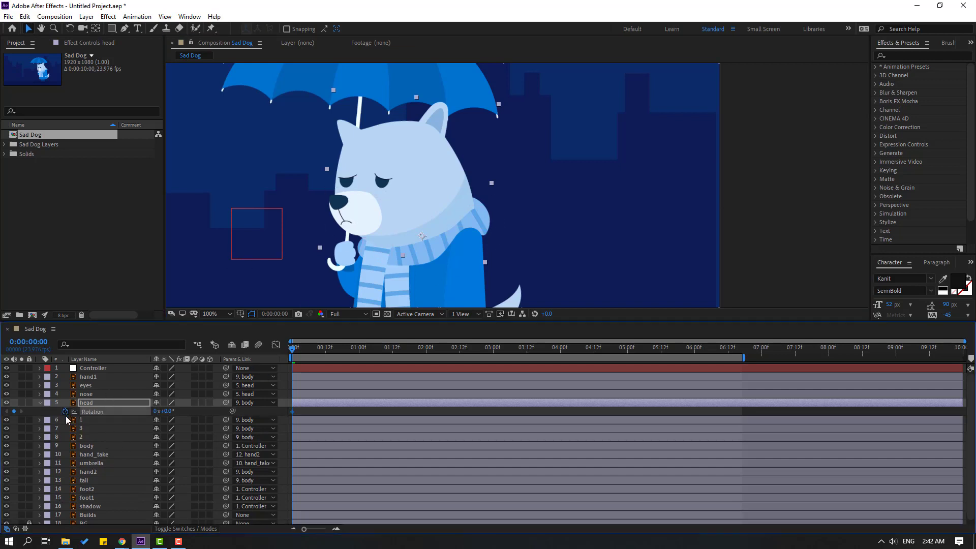
left_click_drag(169, 414, 171, 411)
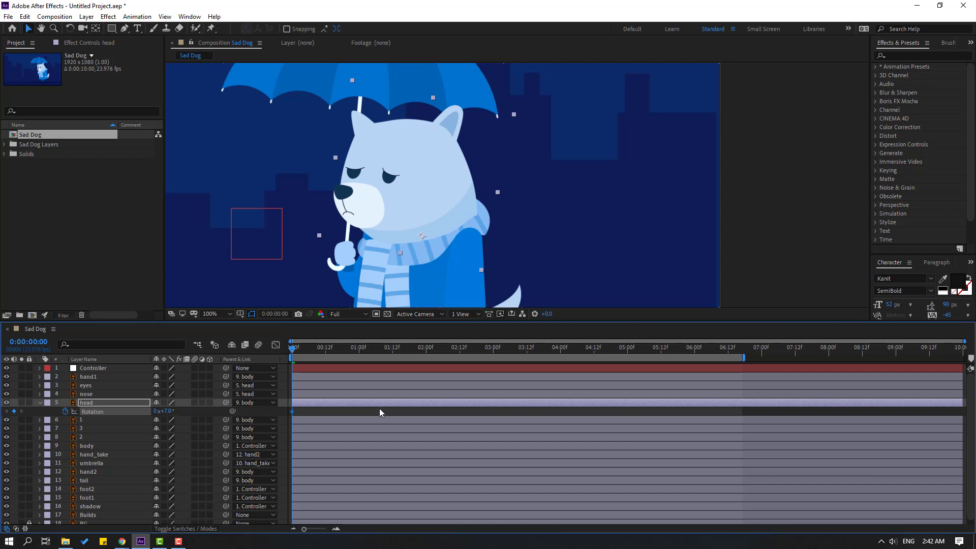
key("shift+Page_Down")
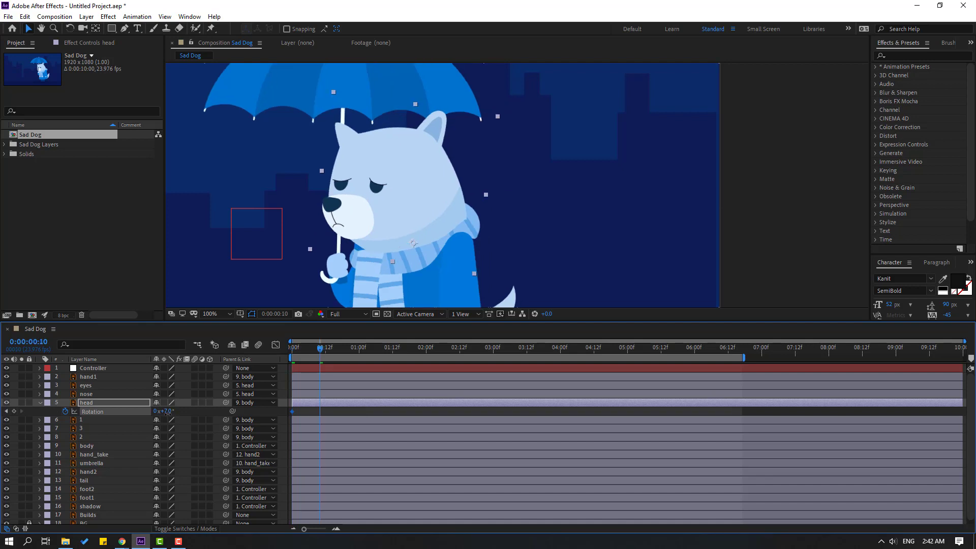
type("1")
key("Return")
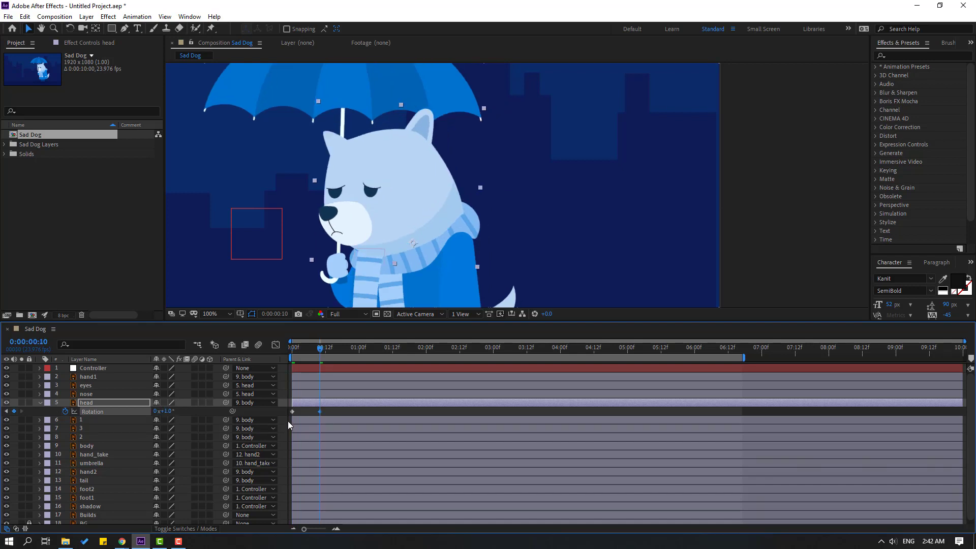
Copy the head's first Rotation keyframe to 0:00:00:20.
key("shift+Page_Down")
left_click_drag(302, 409, 284, 426)
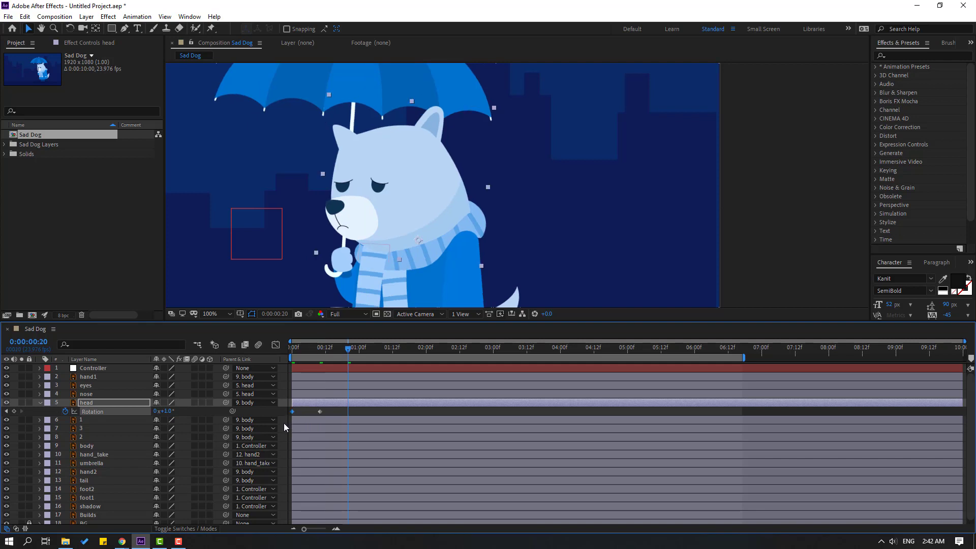
key("ctrl+c")
key("ctrl+v")
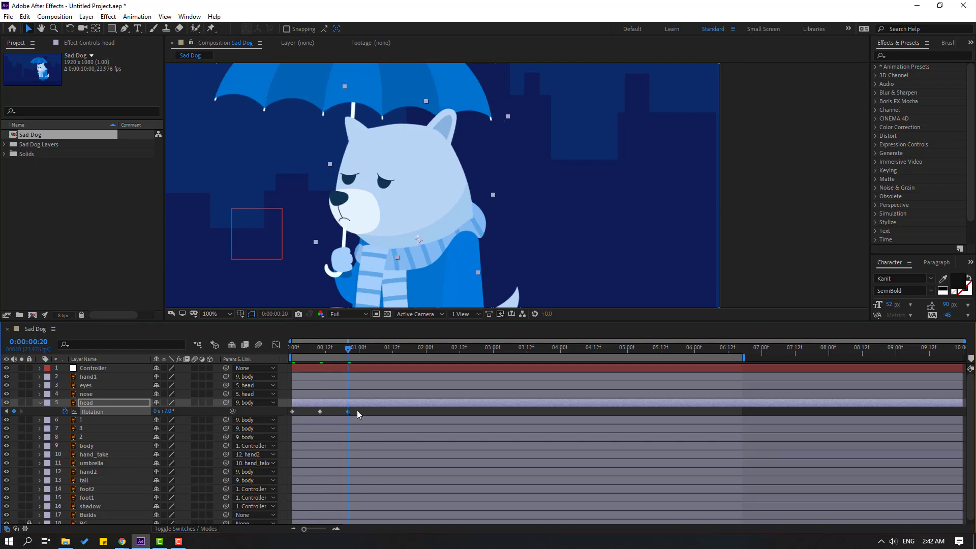
Apply Easy Ease to all three of the head's Rotation keyframes and preview the whole character.
left_click_drag(361, 408, 295, 416)
right_click(293, 414)
mouse_move(328, 405)
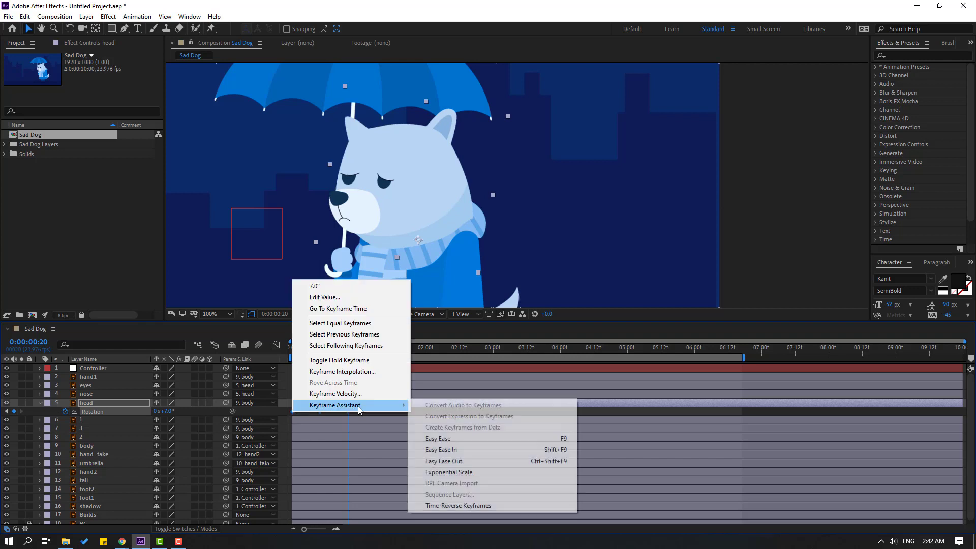
left_click(427, 438)
left_click(364, 408)
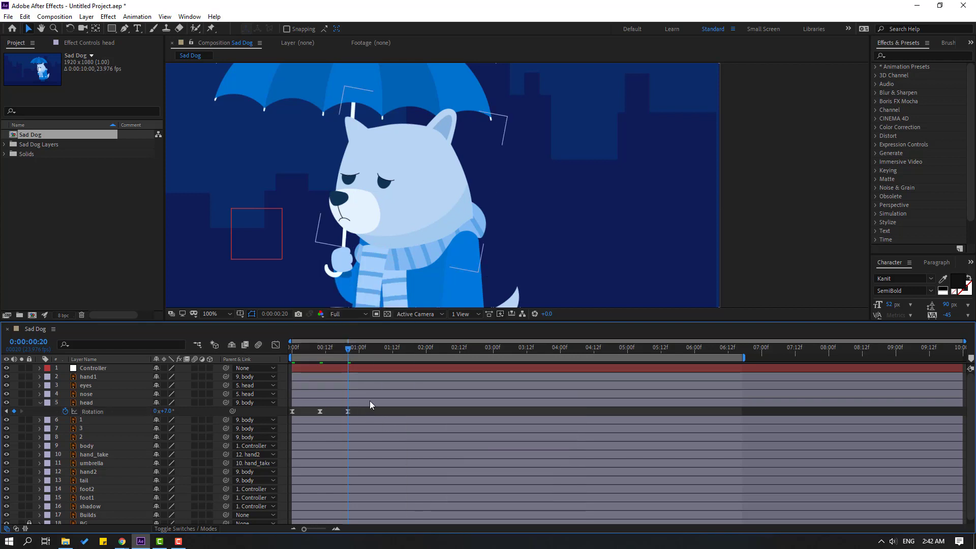
key("space")
scroll(480, 258, "down", 2)
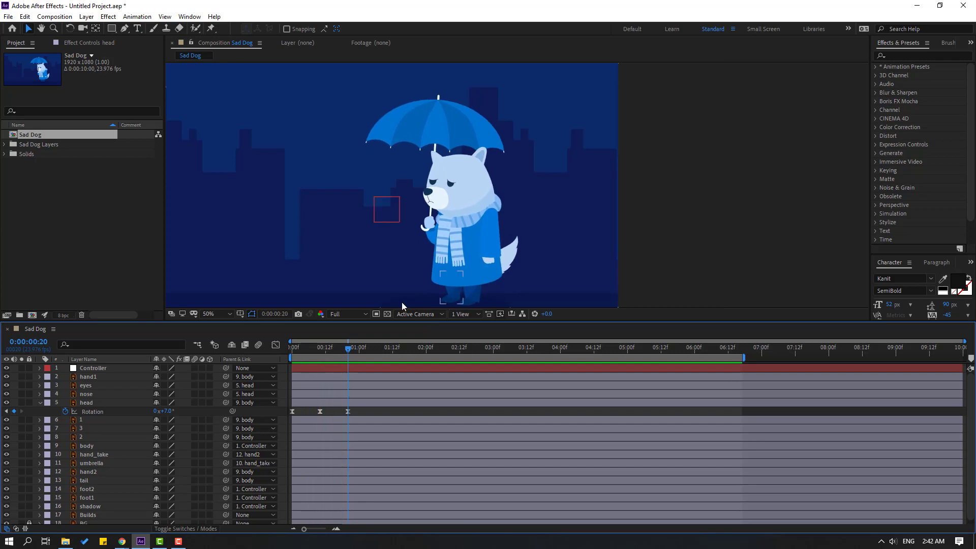
Add the expression loopOutDuration(type = "cycle", duration = 0) to the head's Rotation, preview the loop, and collapse the layer's properties.
left_click_drag(361, 409, 268, 428)
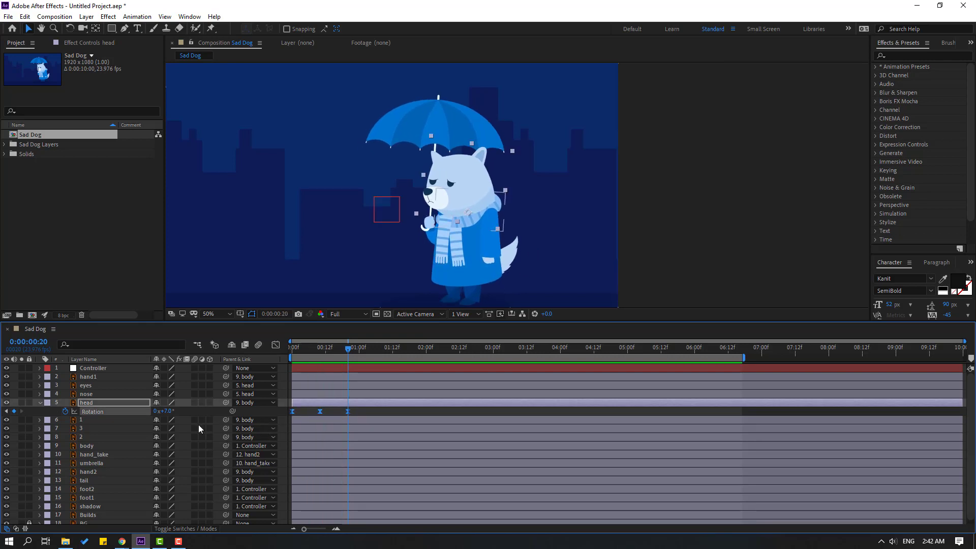
left_click(66, 411, "alt")
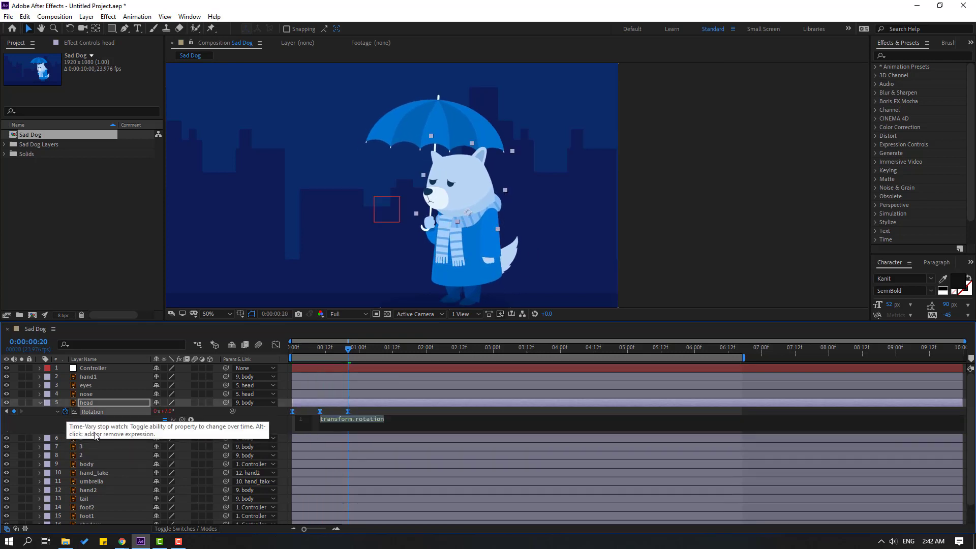
left_click(191, 419)
mouse_move(243, 368)
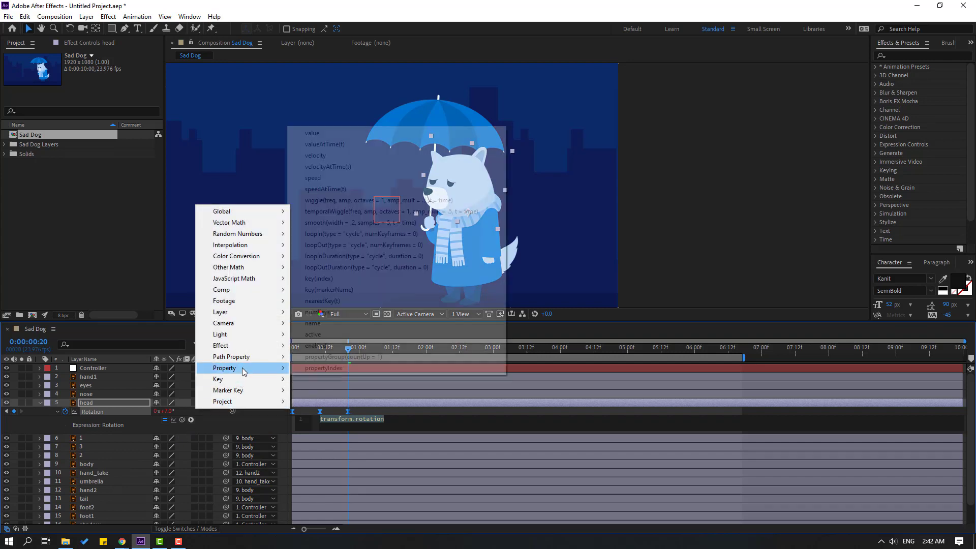
left_click(355, 268)
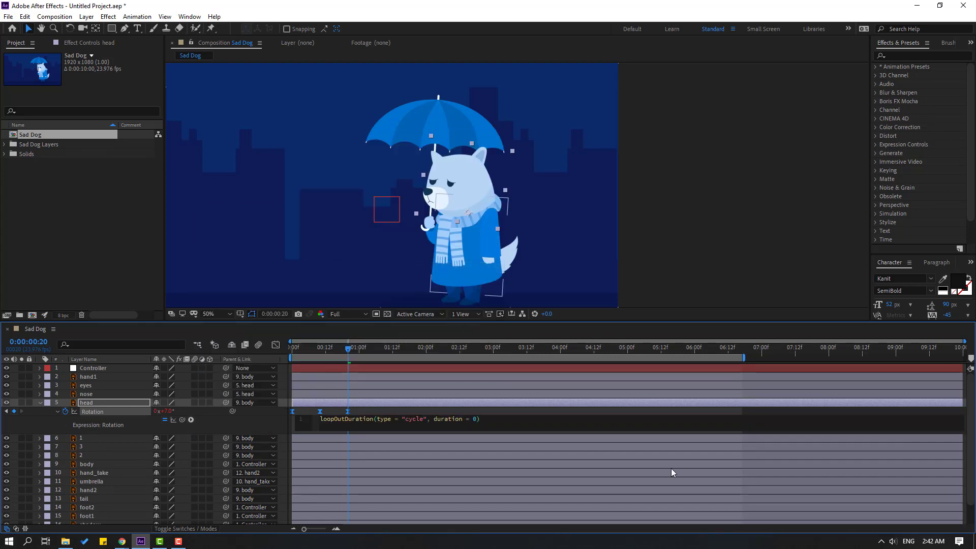
left_click(779, 410)
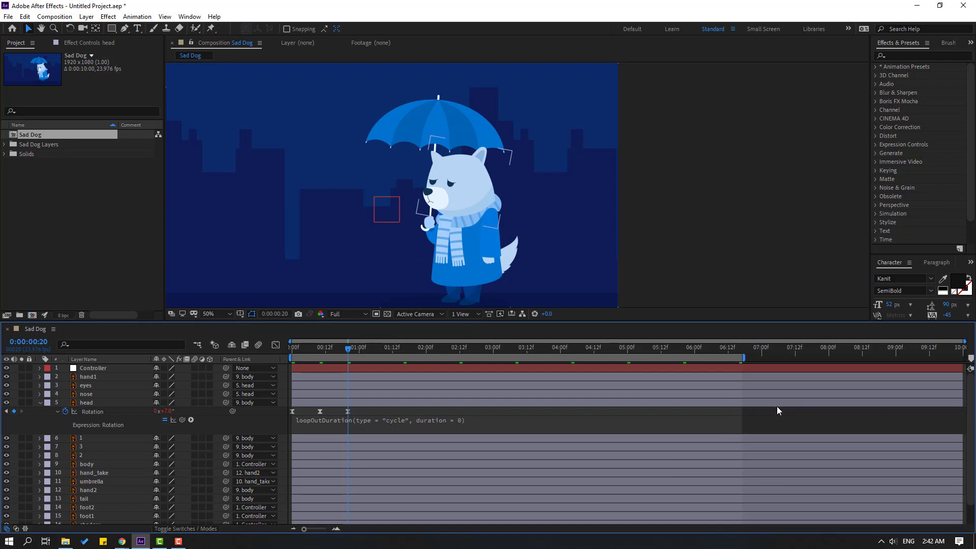
key("space")
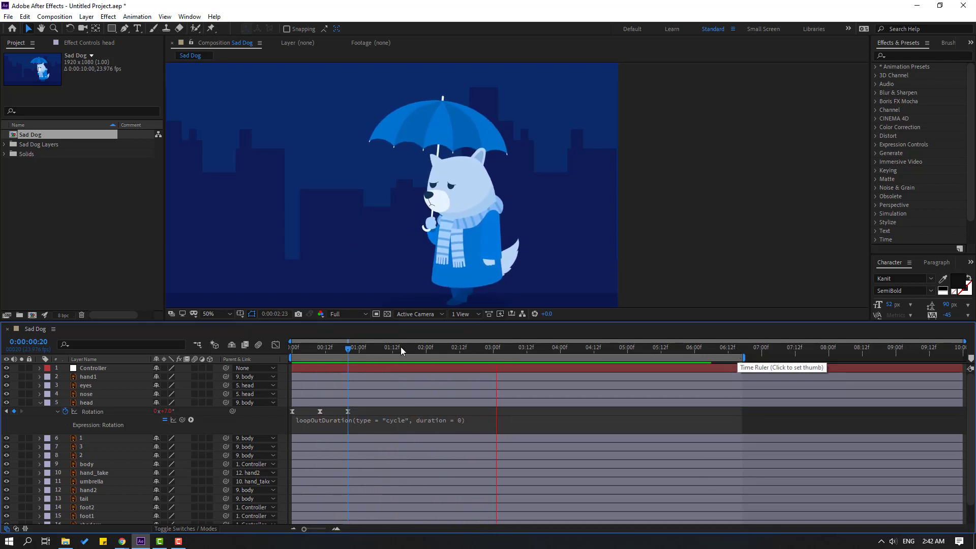
key("space")
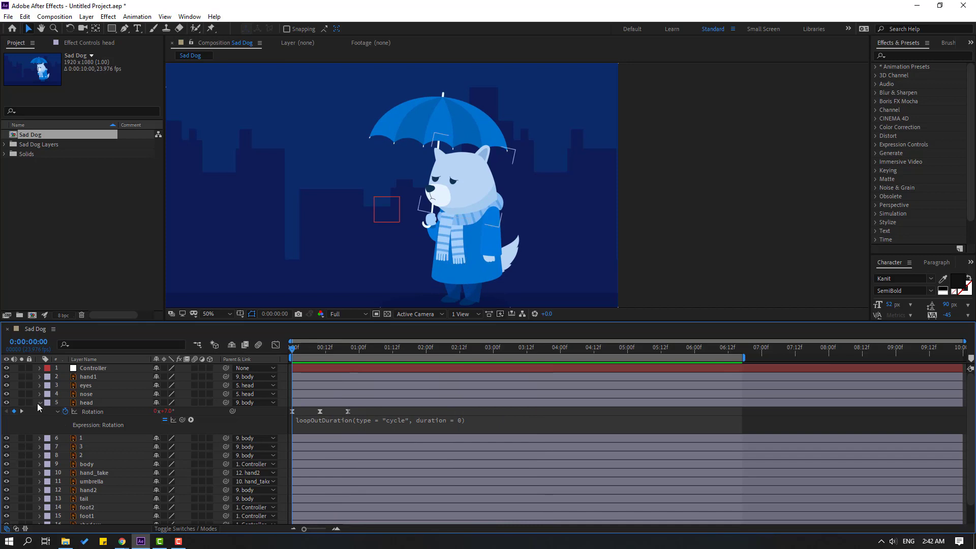
left_click(39, 403)
Move the nose layer's anchor point to the back edge of the muzzle, where it meets the cheek.
scroll(398, 203, "up", 2)
left_click_drag(177, 264, 374, 221)
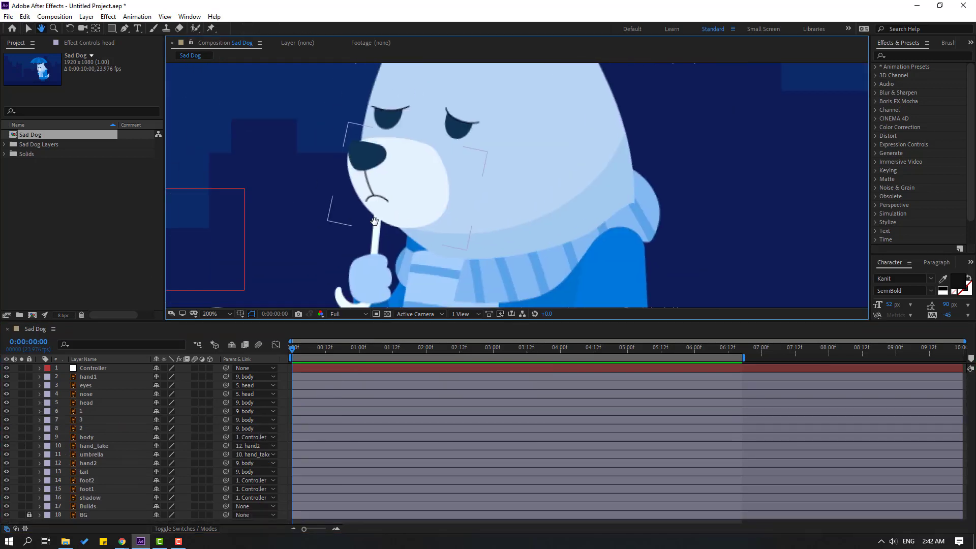
key("v")
left_click(410, 237)
left_click(97, 27)
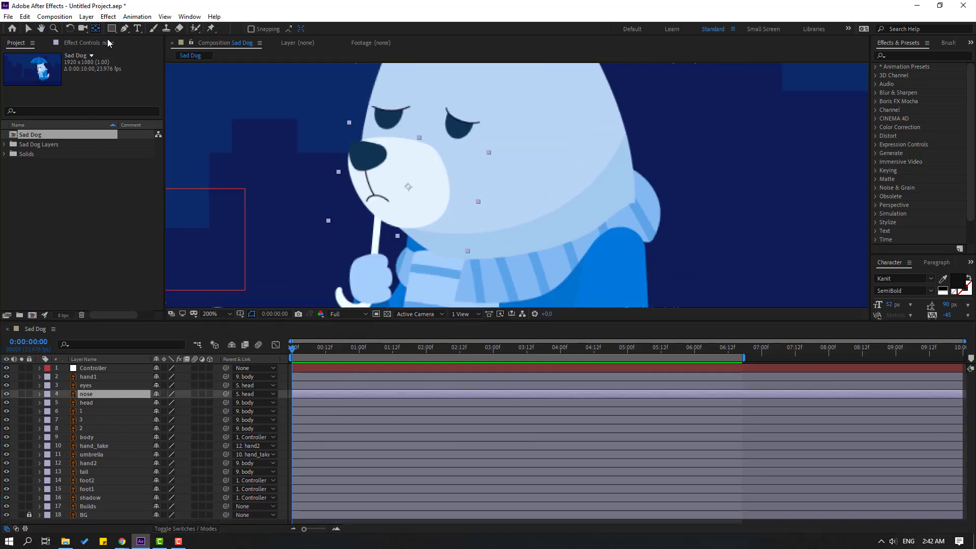
left_click_drag(407, 186, 445, 194)
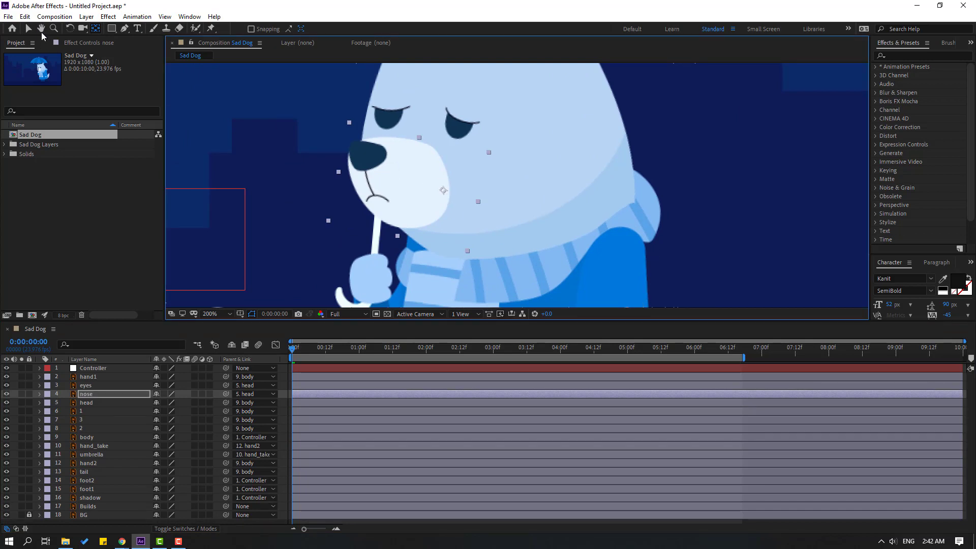
Keyframe the nose's Rotation at 0° at 0:00:00:00 and at -10° at 0:00:00:10.
key("v")
key("r")
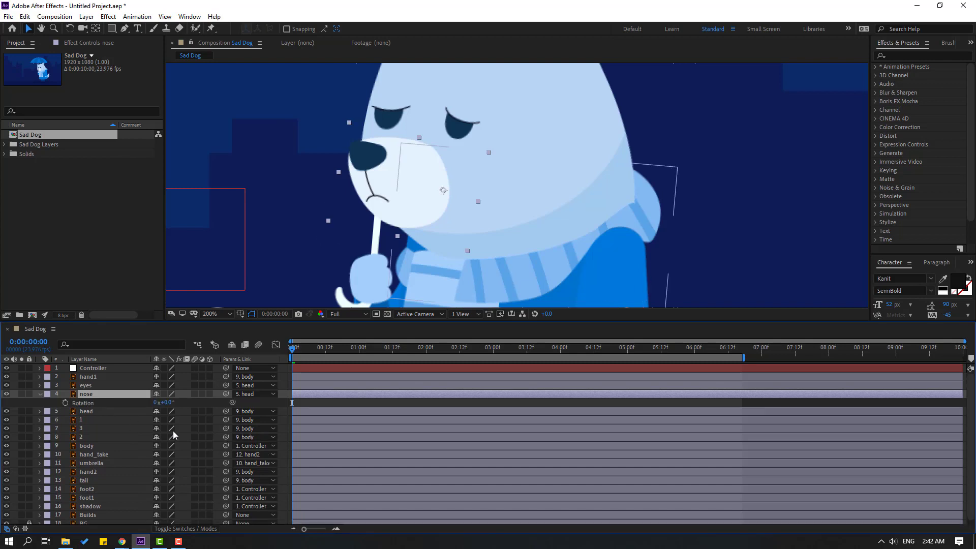
key("shift+Page_Down")
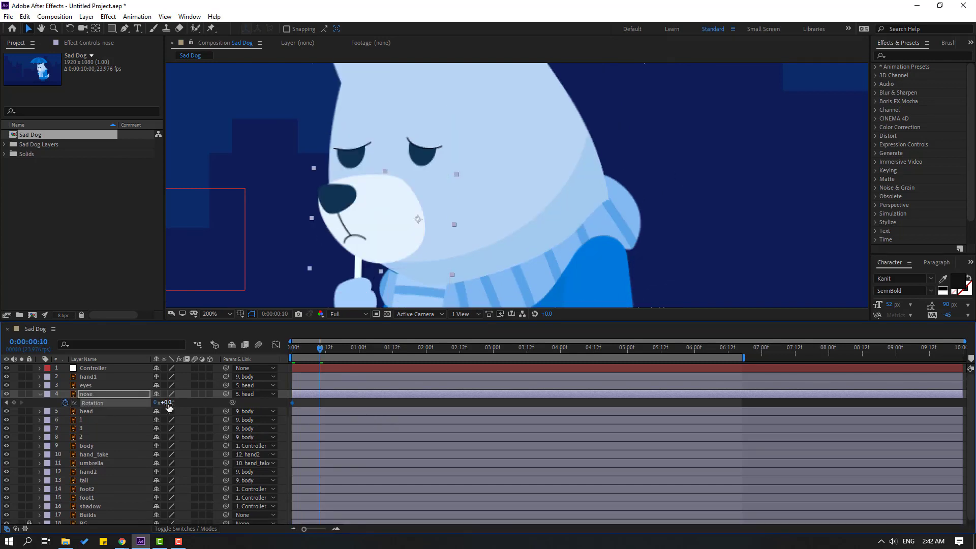
left_click_drag(169, 406, 163, 403)
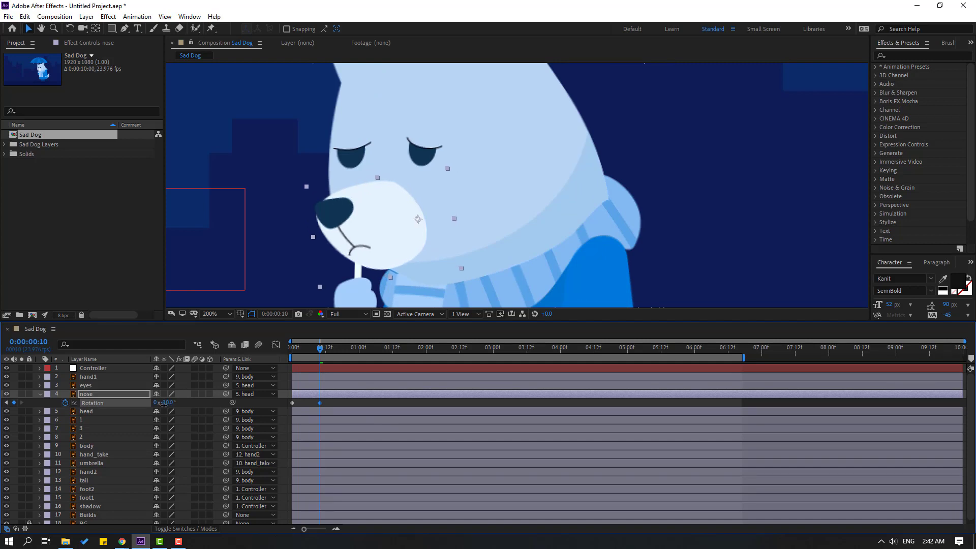
Copy the nose's first Rotation keyframe to 0:00:00:20 and apply Easy Ease to all three keyframes.
key("shift+Page_Down")
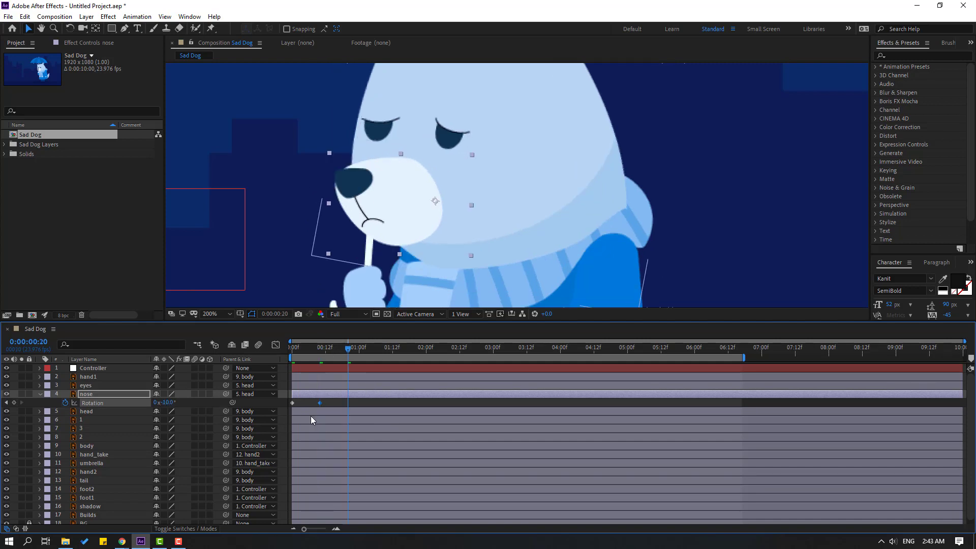
key("ctrl+v")
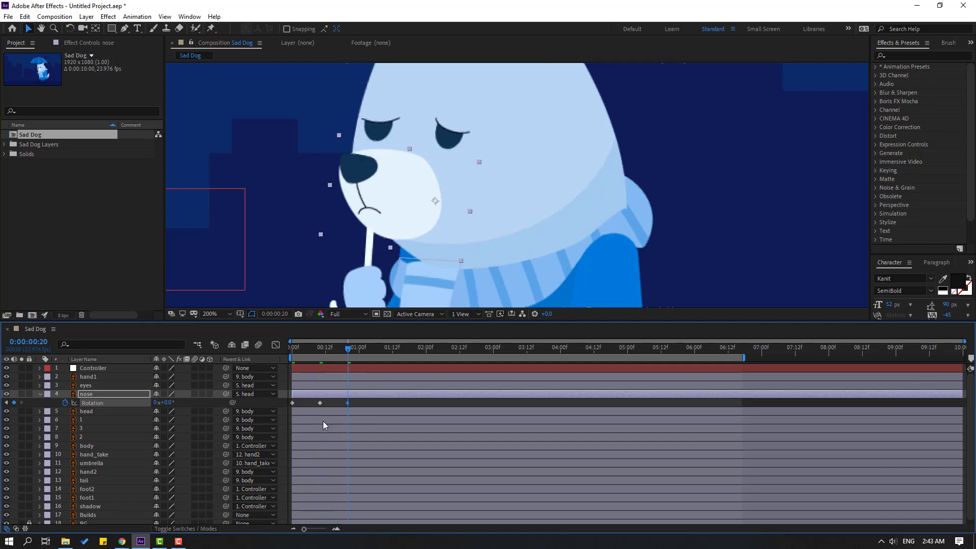
left_click_drag(358, 401, 285, 408)
right_click(292, 403)
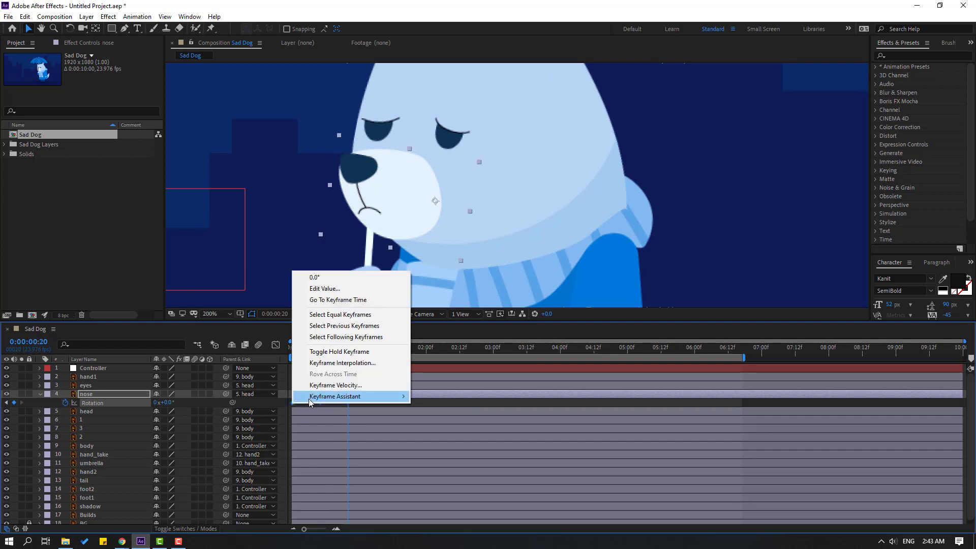
mouse_move(349, 394)
left_click(436, 432)
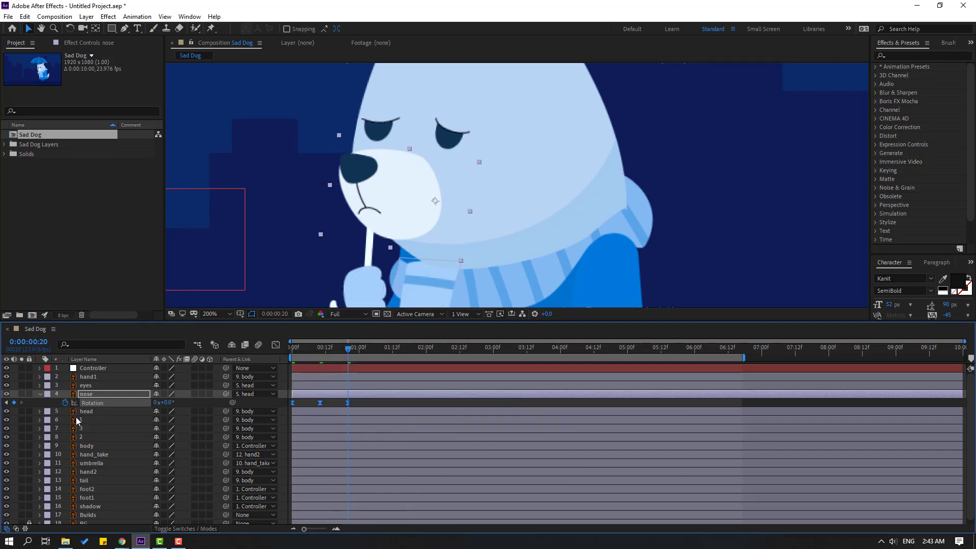
Add the expression loopOutDuration(type = "cycle", duration = 0) to the nose's Rotation and preview the loop.
left_click(65, 402, "alt")
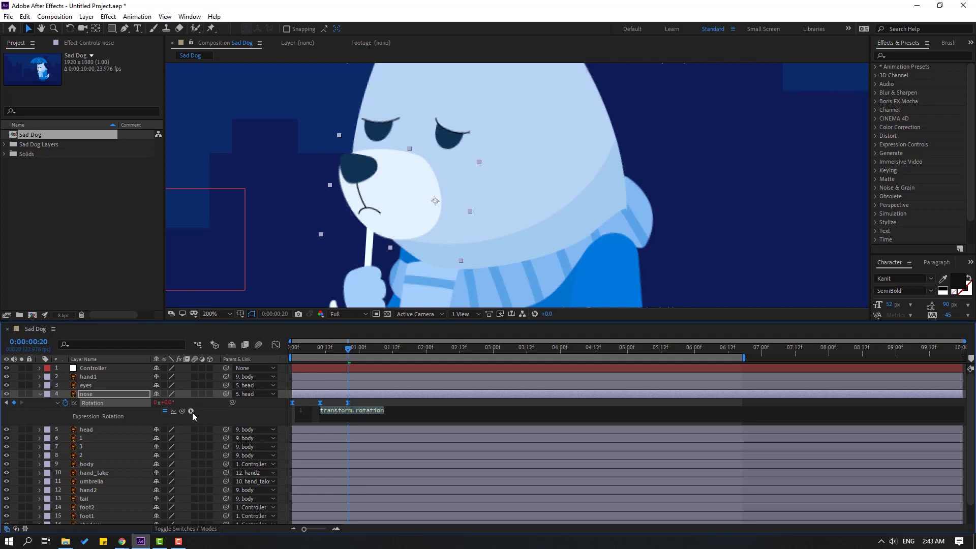
left_click(191, 411)
mouse_move(239, 359)
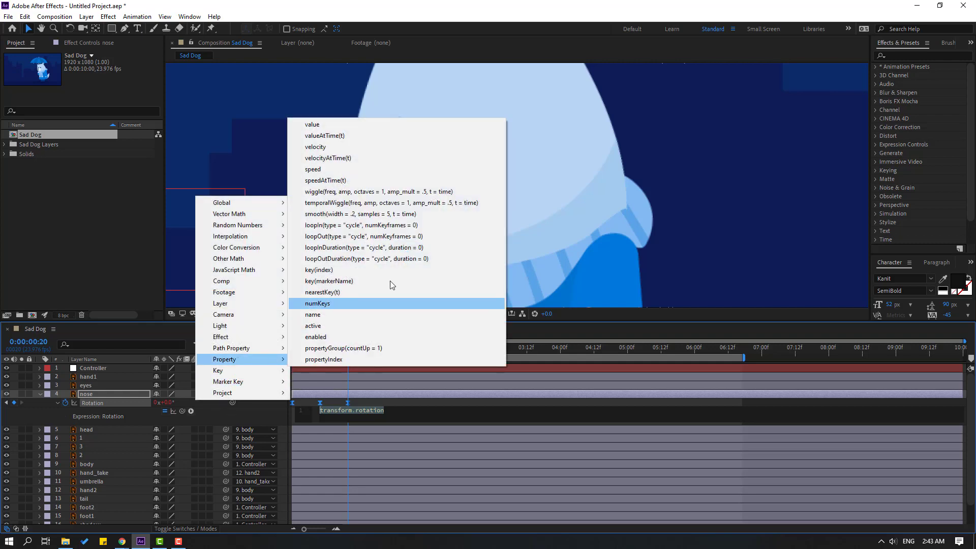
left_click(340, 259)
left_click(513, 404)
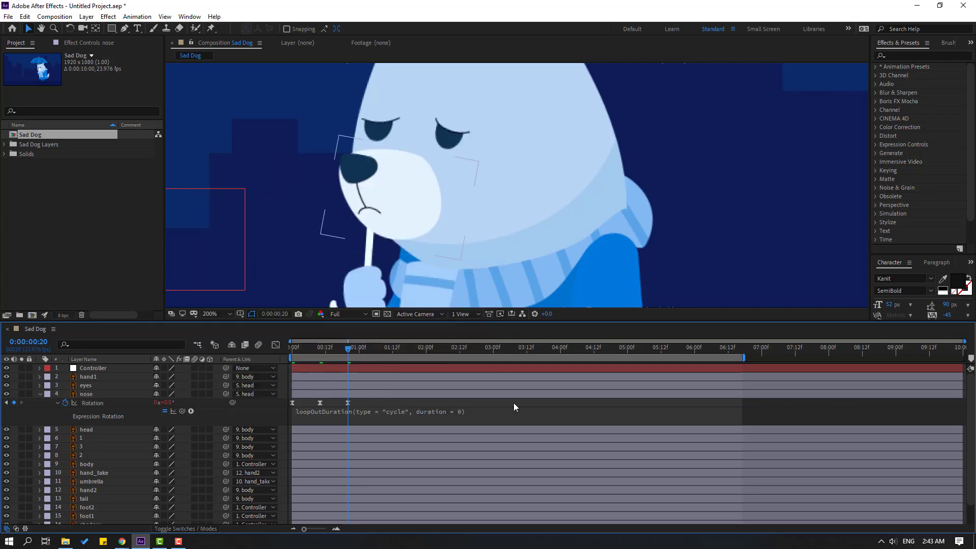
key("space")
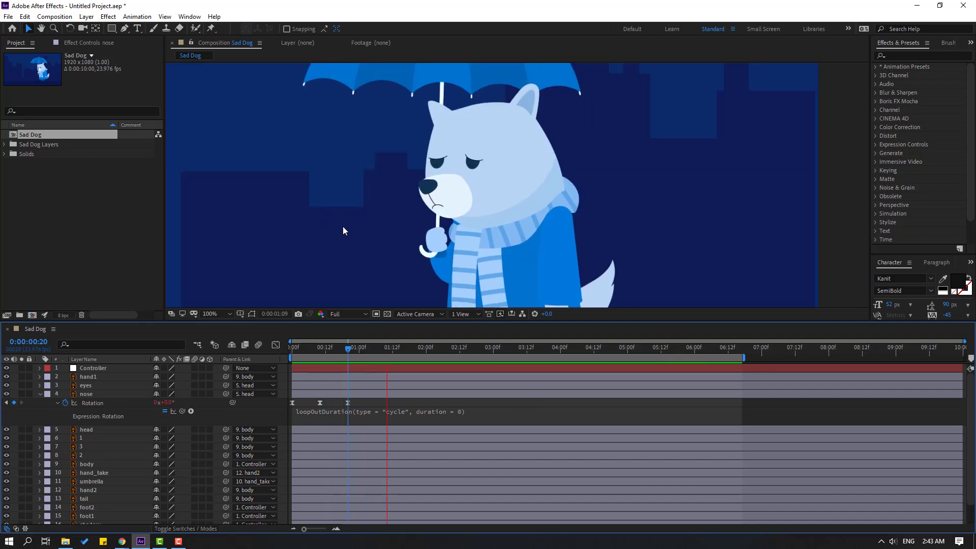
Stretch the nose's Rotation keyframes proportionally so the last one falls at about frame 28, and preview the motion.
left_click(315, 401)
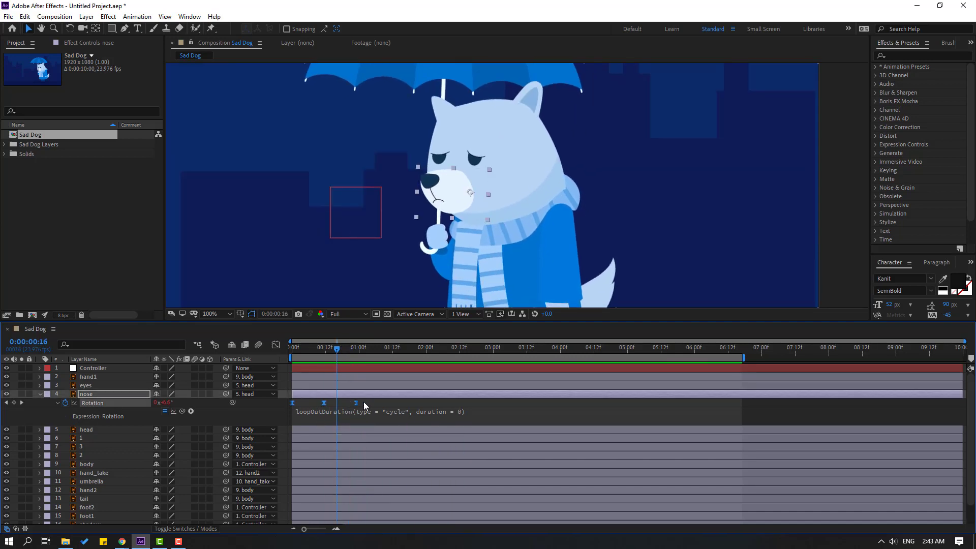
left_click_drag(364, 404, 370, 404)
left_click(383, 402)
key("space")
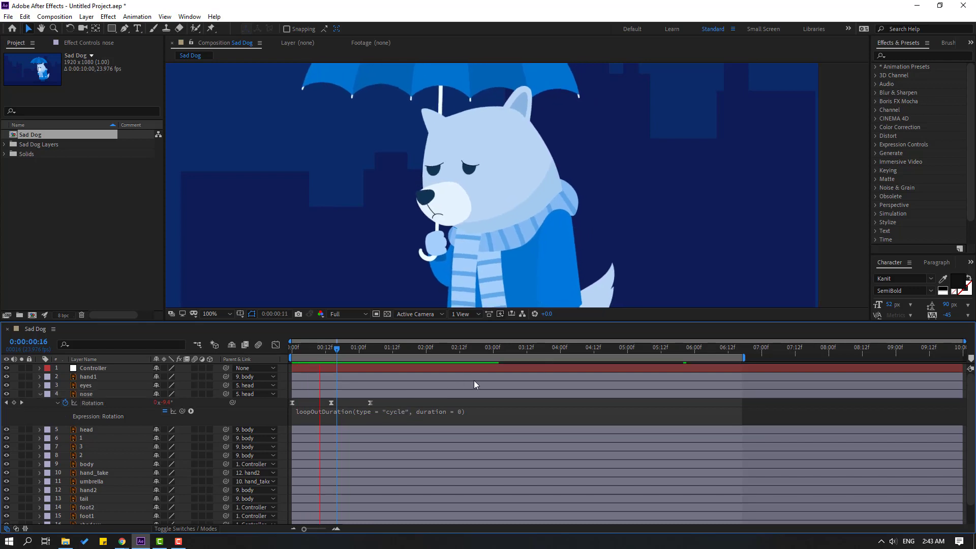
key("space")
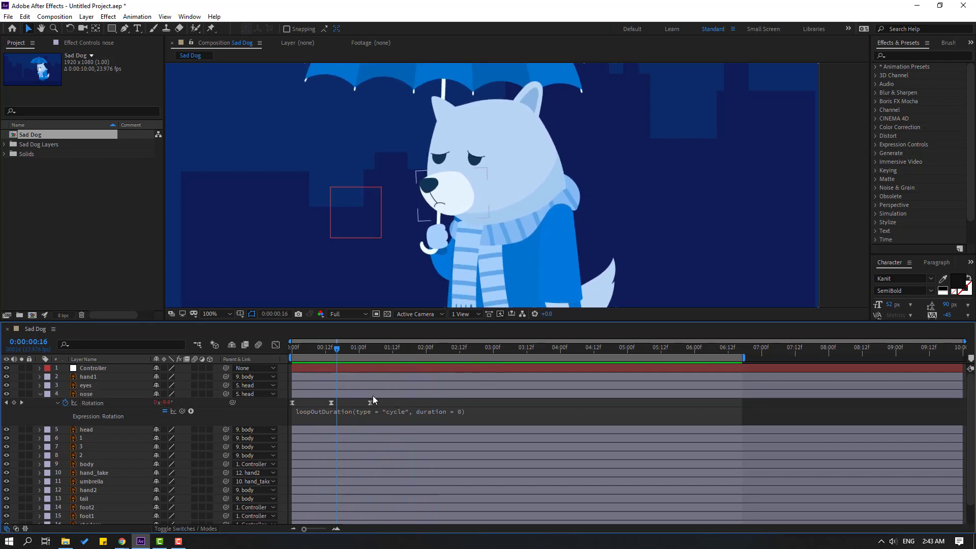
Compress the nose's Rotation keyframes proportionally so the last one falls at about frame 25, and preview the whole scene.
left_click(380, 401)
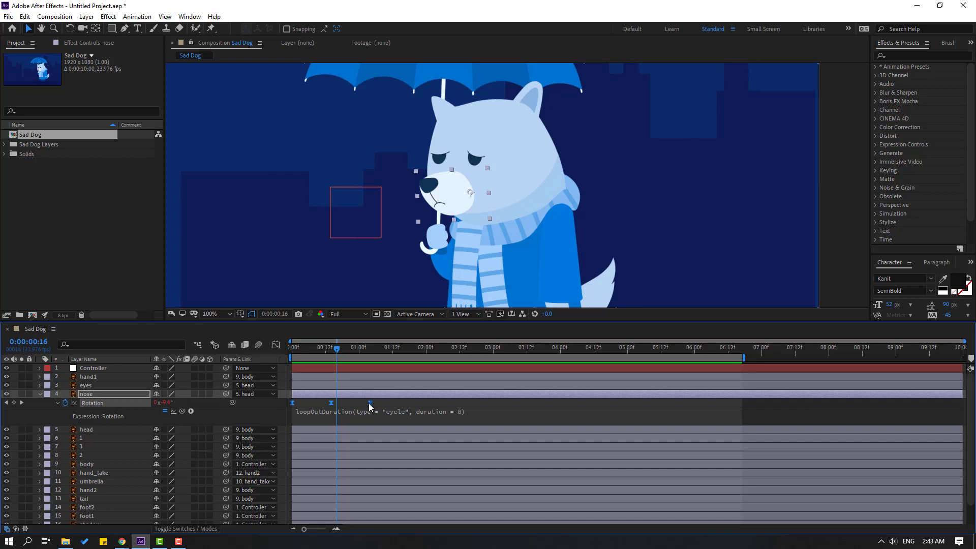
left_click_drag(373, 403, 362, 402)
left_click(370, 401)
key("space")
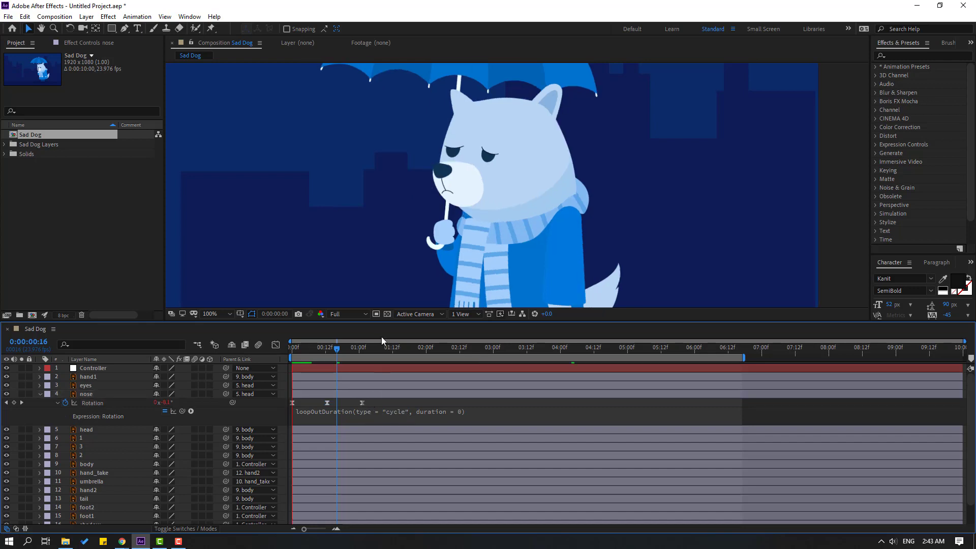
scroll(401, 284, "down", 2)
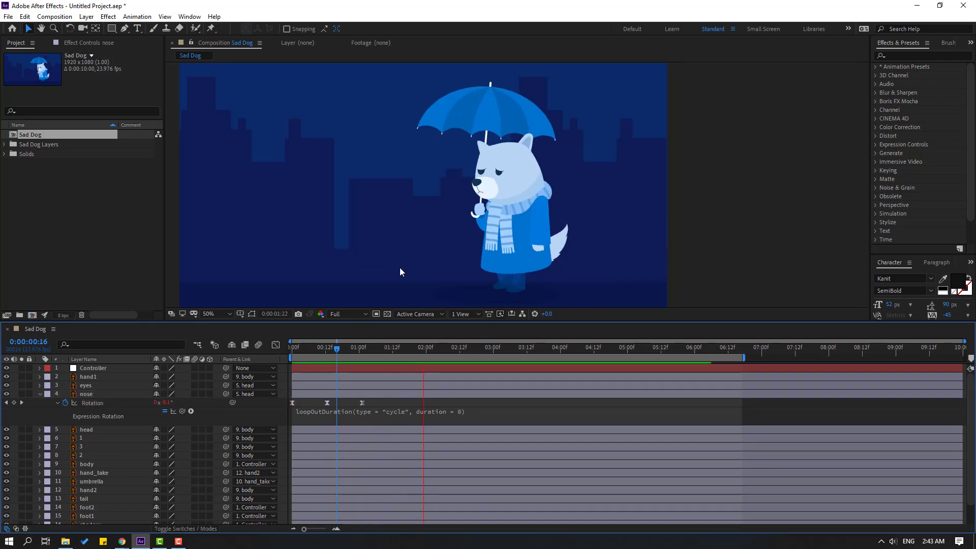
key("space")
Compress the nose's Rotation keyframes proportionally so the last one falls at about frame 22, and preview the result.
left_click_drag(370, 404, 285, 405)
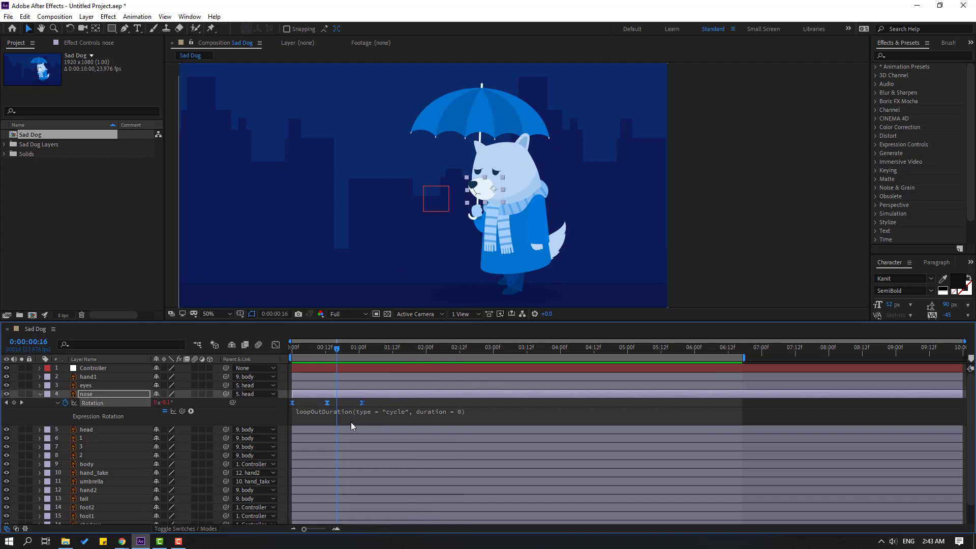
left_click_drag(355, 404, 353, 405)
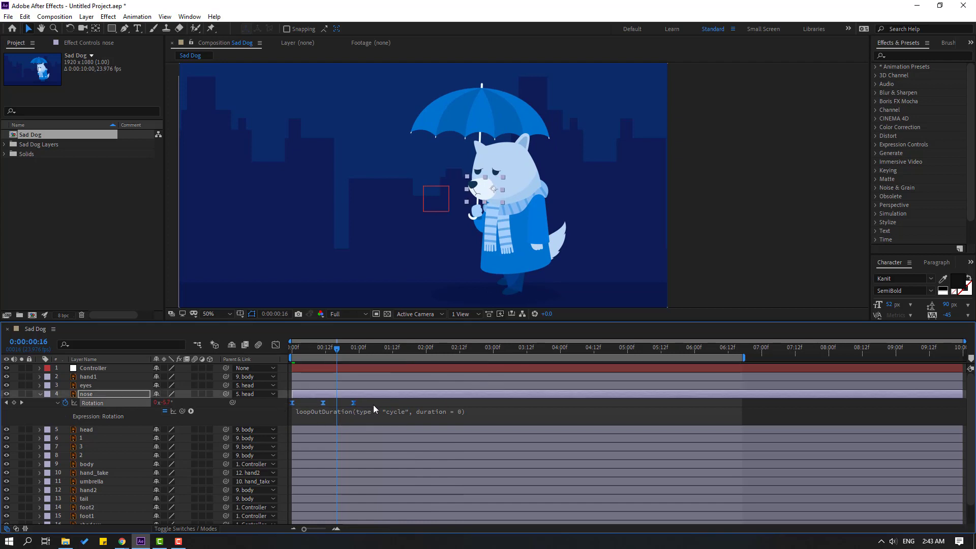
left_click(373, 404)
key("space")
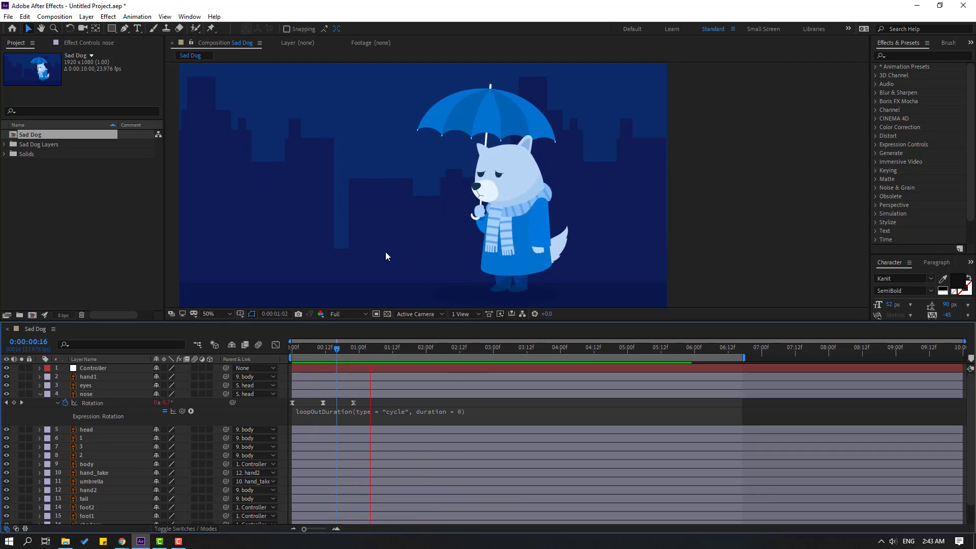
Preview the whole scene at a smaller magnification, stop the playback and collapse the nose layer's properties.
scroll(374, 239, "down", 2)
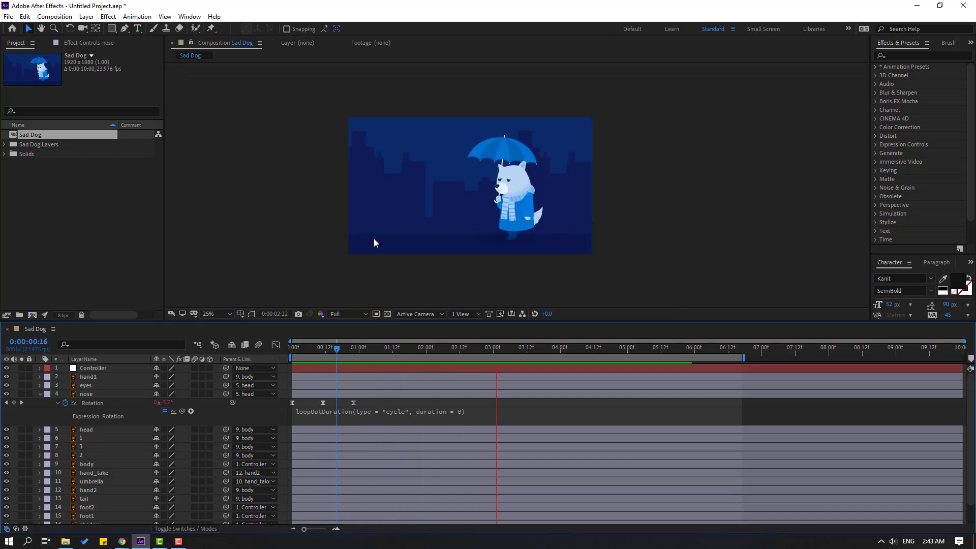
key("space")
scroll(379, 236, "up", 2)
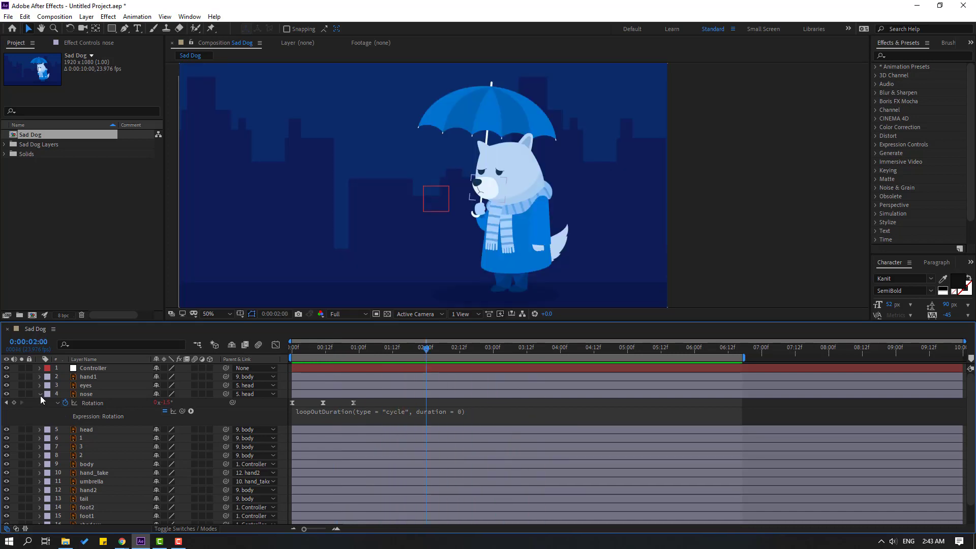
left_click(40, 394)
Solo the hand1 layer, move its anchor point to the top of the sleeve at the shoulder, and unsolo it.
left_click(544, 229)
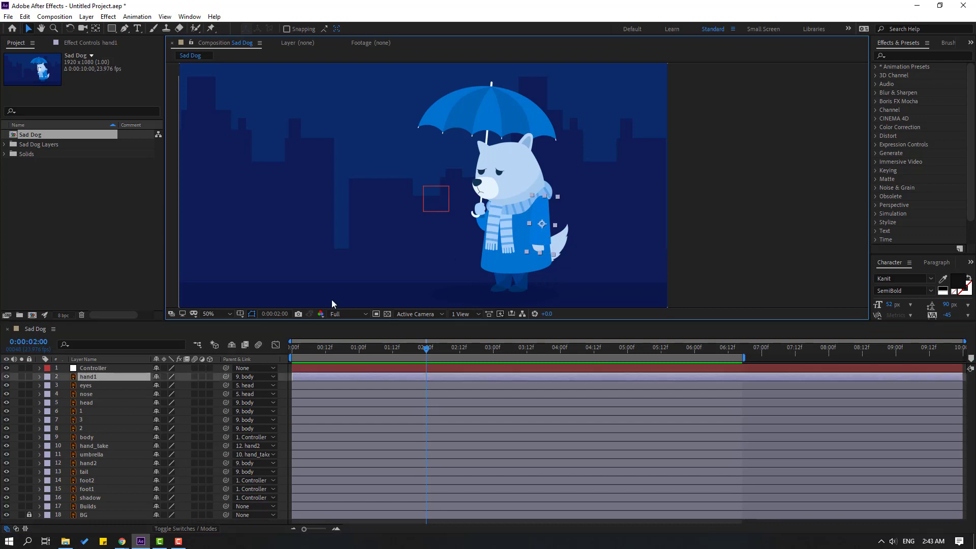
left_click(22, 377)
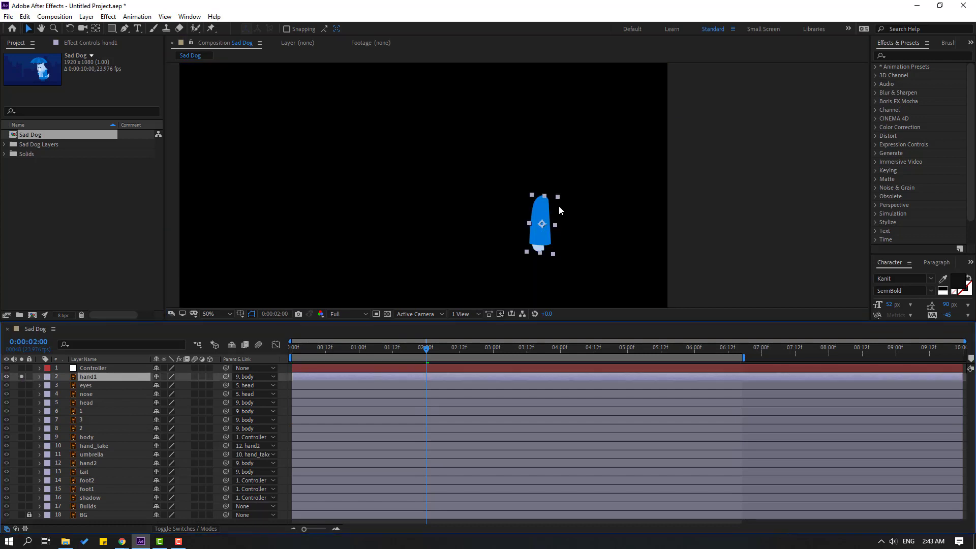
scroll(559, 205, "up", 4)
left_click_drag(402, 155, 320, 117)
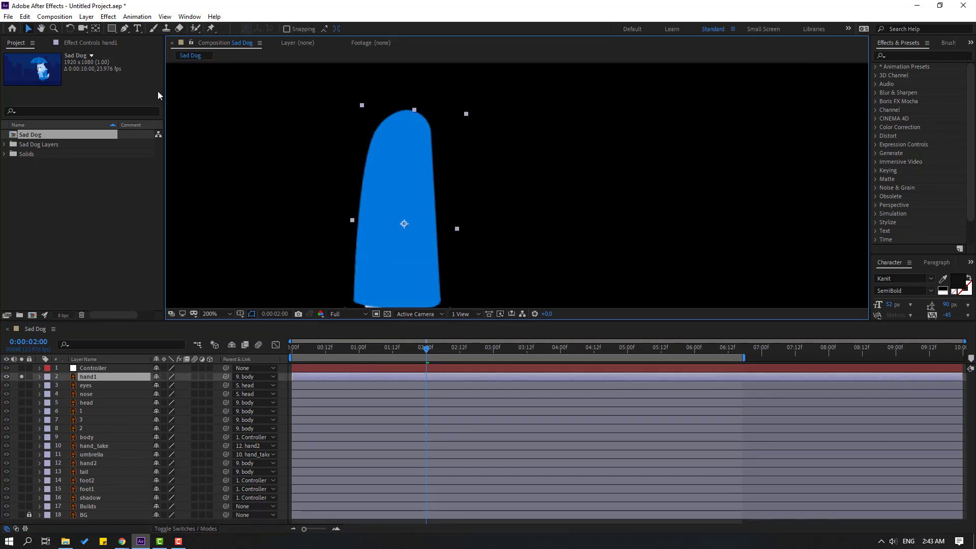
left_click(99, 32)
left_click_drag(404, 224, 405, 122)
left_click(29, 29)
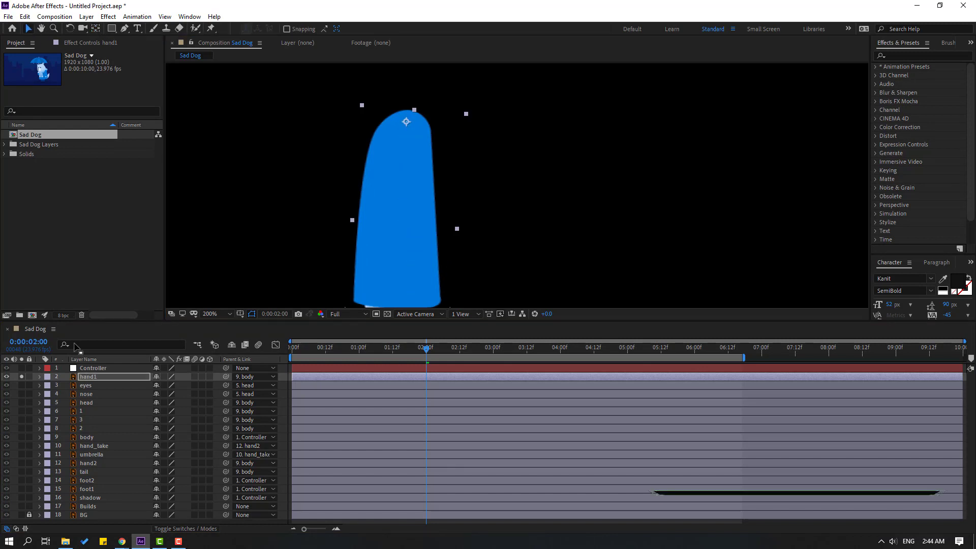
left_click(21, 376)
scroll(439, 188, "down", 2)
mouse_move(411, 251)
left_mouse_down()
mouse_move(409, 227)
mouse_move(414, 251)
left_mouse_up()
Keyframe hand1's Rotation at 14° on frame 0 and at -15° on frame 10.
left_click_drag(427, 351, 278, 357)
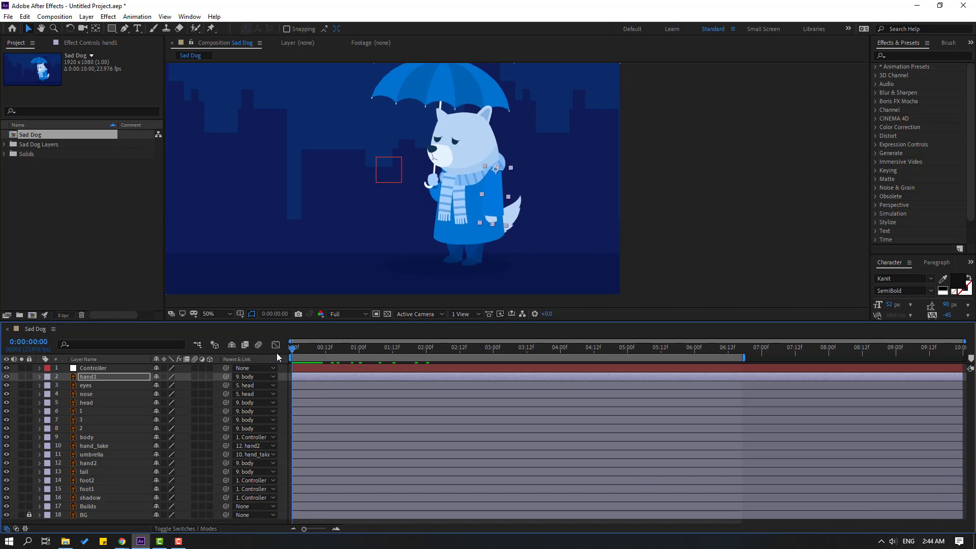
key("r")
left_click_drag(168, 390, 175, 387)
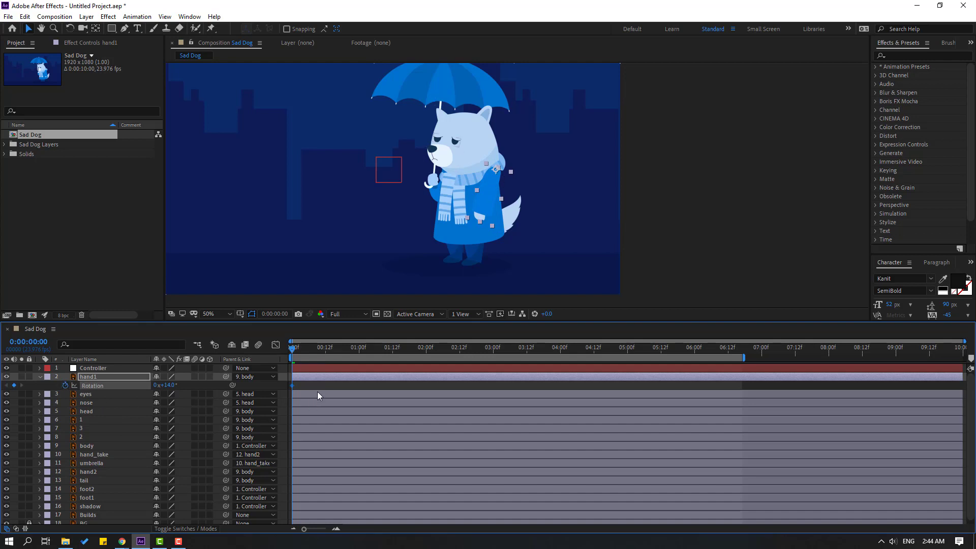
key("shift+Page_Down")
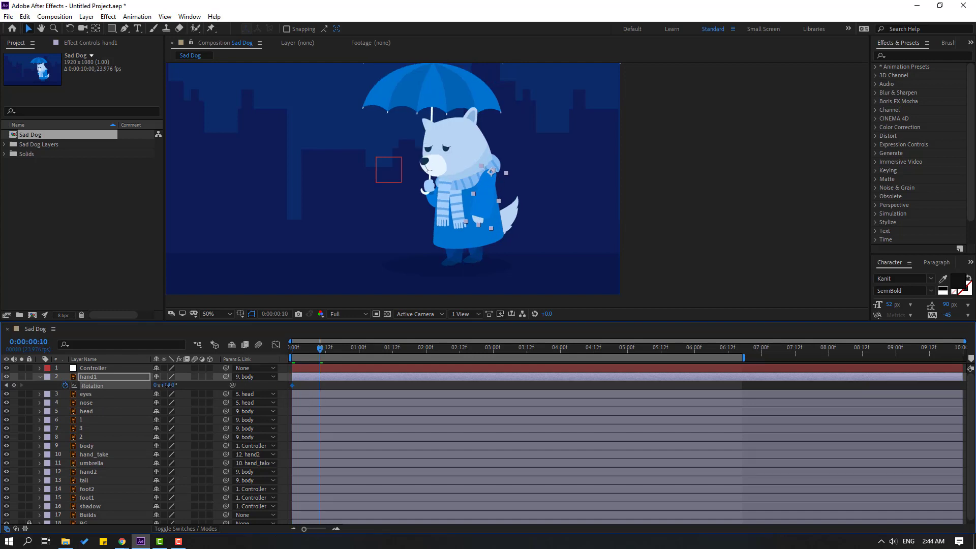
left_click_drag(167, 384, 157, 386)
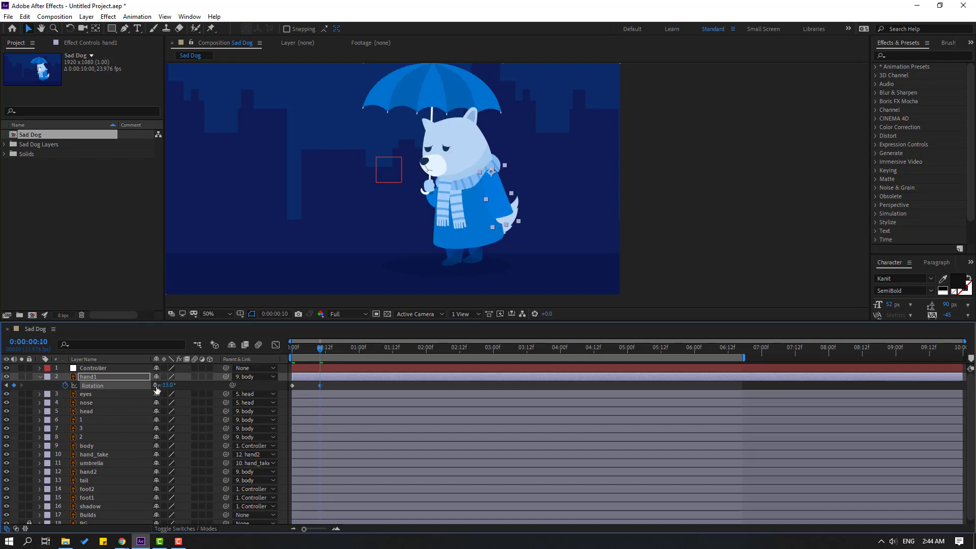
Copy hand1's first Rotation keyframe to frame 20, end the work area there and preview the swing.
key("shift+Page_Down")
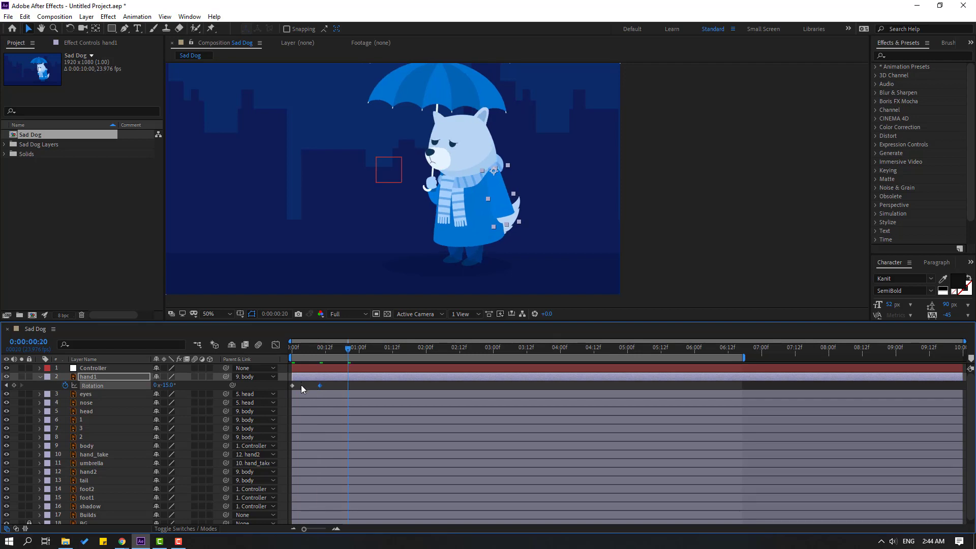
left_click(292, 385)
key("ctrl+c")
key("ctrl+v")
key("n")
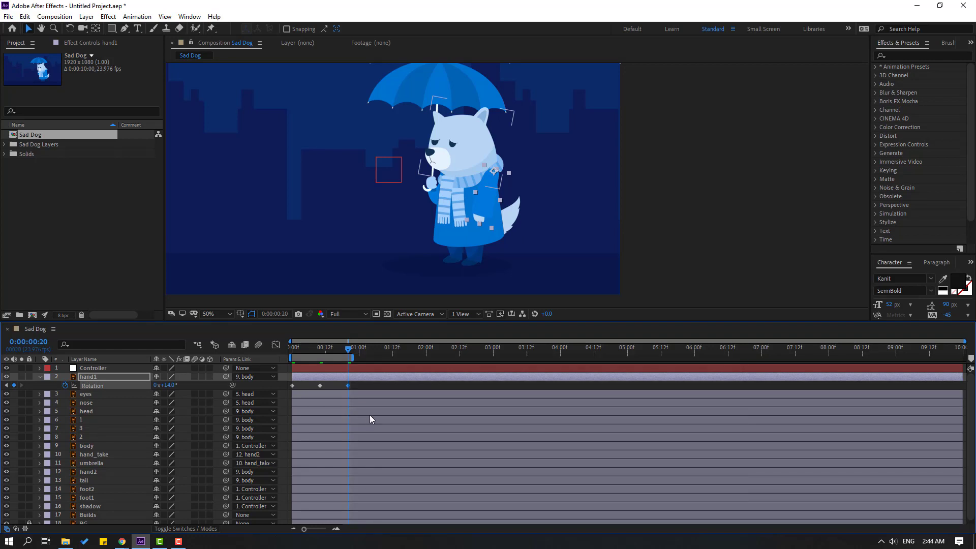
key("space")
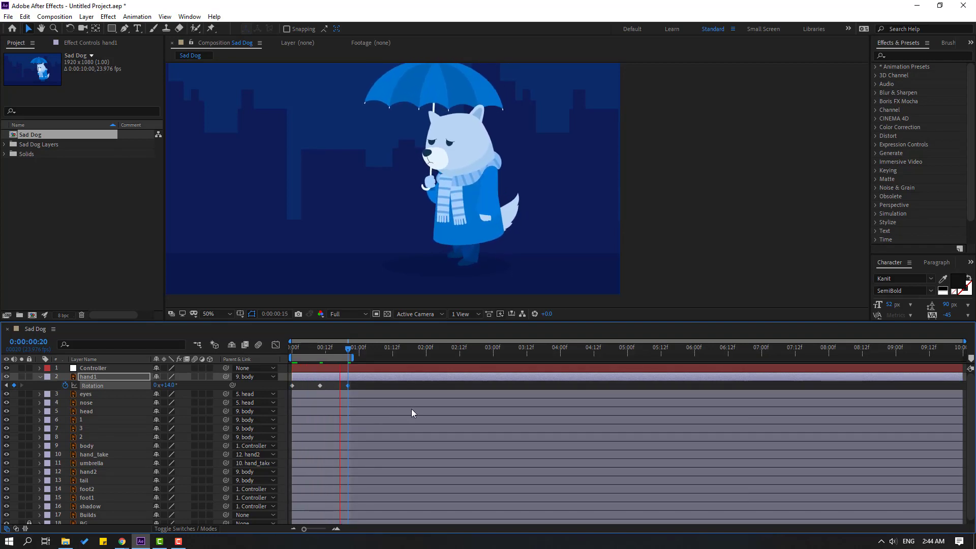
key("space")
Apply Easy Ease to all three of hand1's Rotation keyframes.
left_click_drag(346, 349, 291, 349)
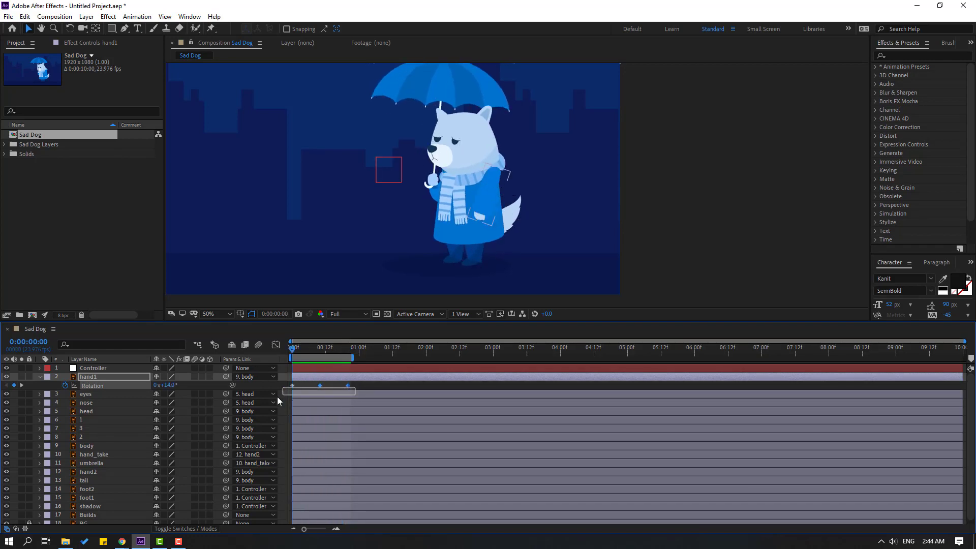
right_click(293, 386)
mouse_move(362, 510)
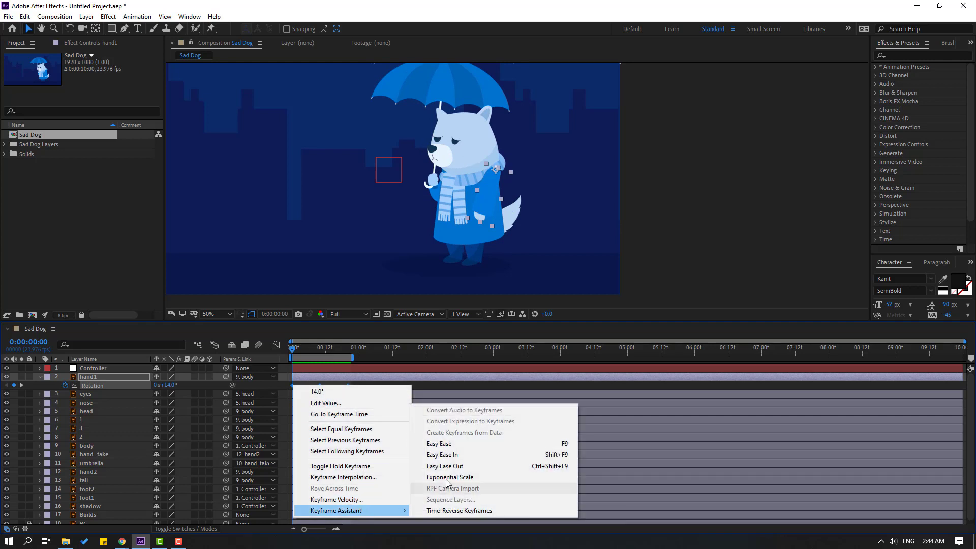
left_click(437, 443)
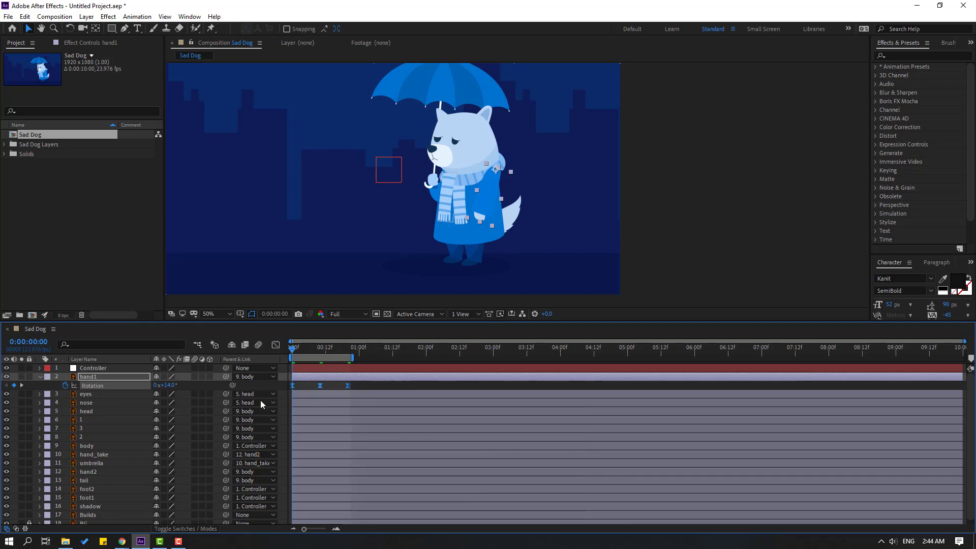
Add the expression loopOutDuration(type = "cycle", duration = 0) to hand1's Rotation.
left_click(65, 386, "alt")
left_click(191, 394)
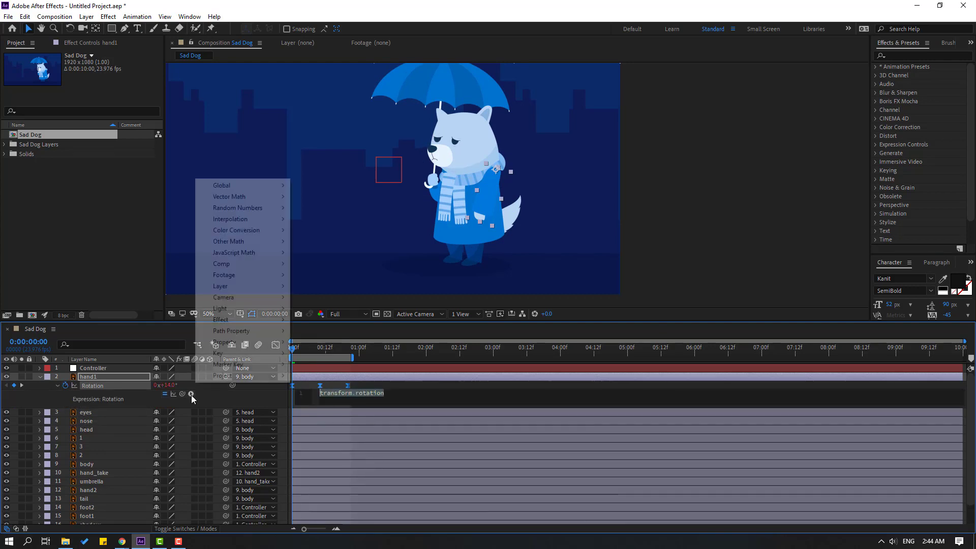
mouse_move(254, 342)
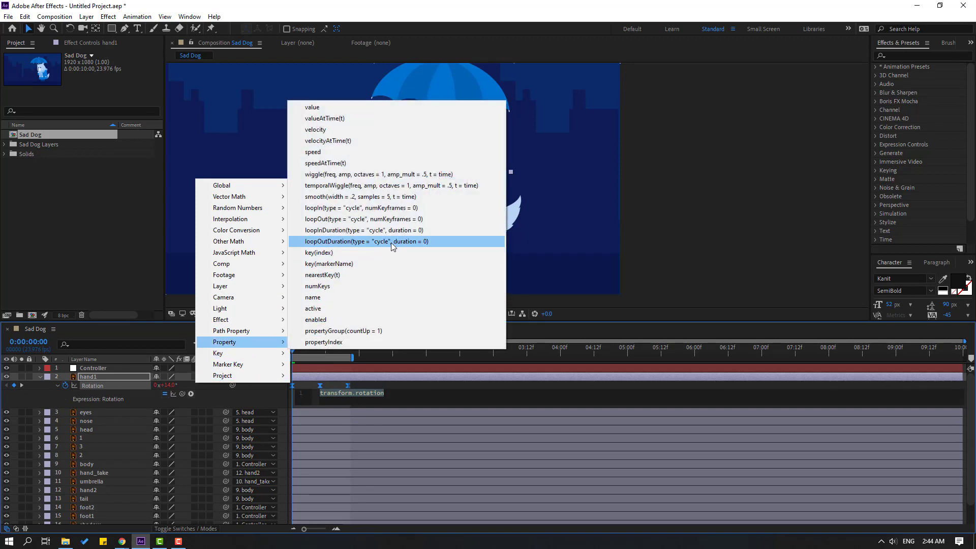
left_click(391, 242)
left_click(545, 384)
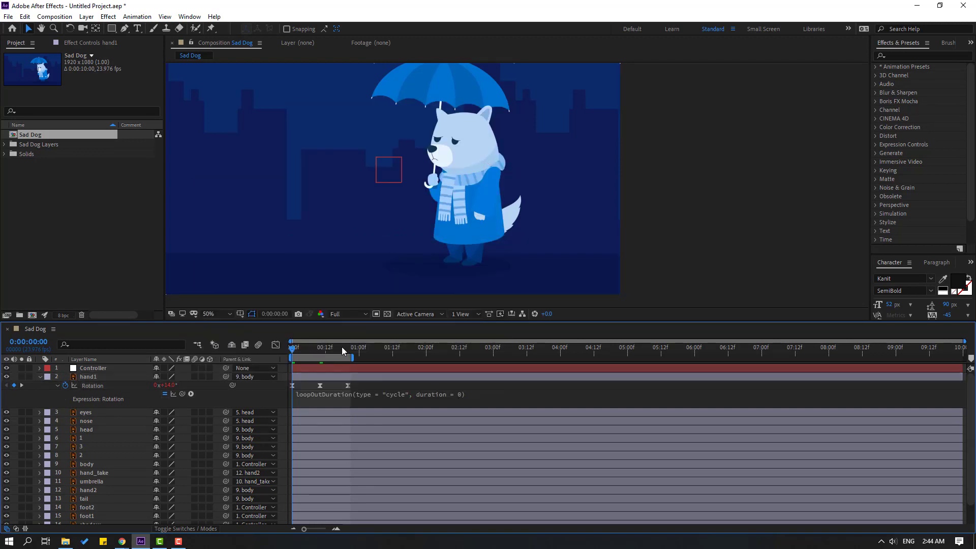
Extend the work area's end to about 7 seconds, preview the looping arm swing and collapse the hand1 layer.
left_click_drag(354, 358, 771, 359)
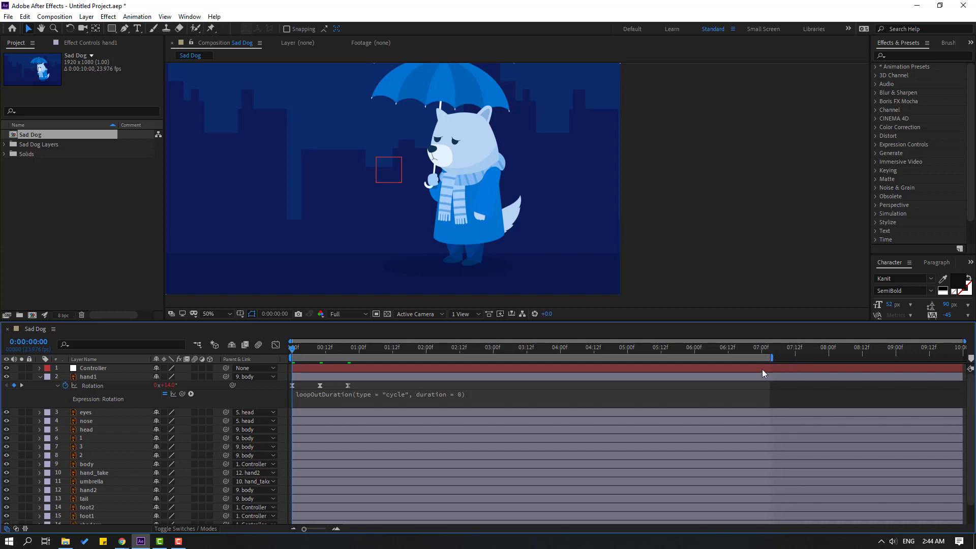
key("space")
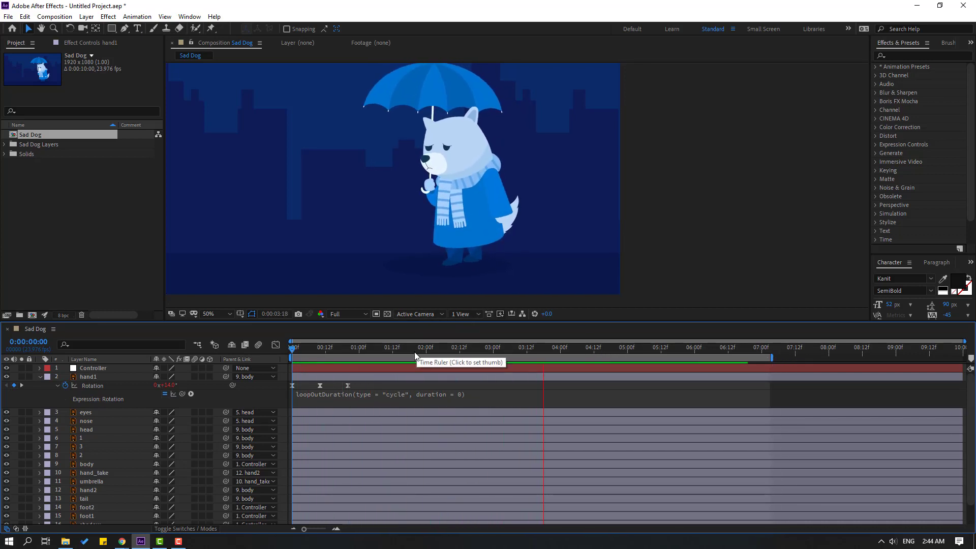
key("space")
left_click(41, 378)
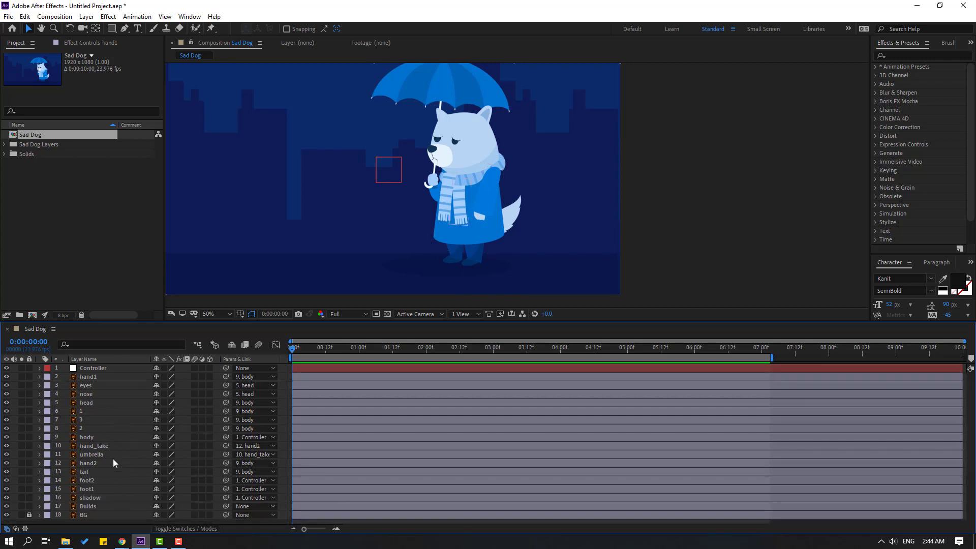
Keyframe hand2's Rotation at -15° on frame 0 and at 3° on frame 10.
left_click(96, 464)
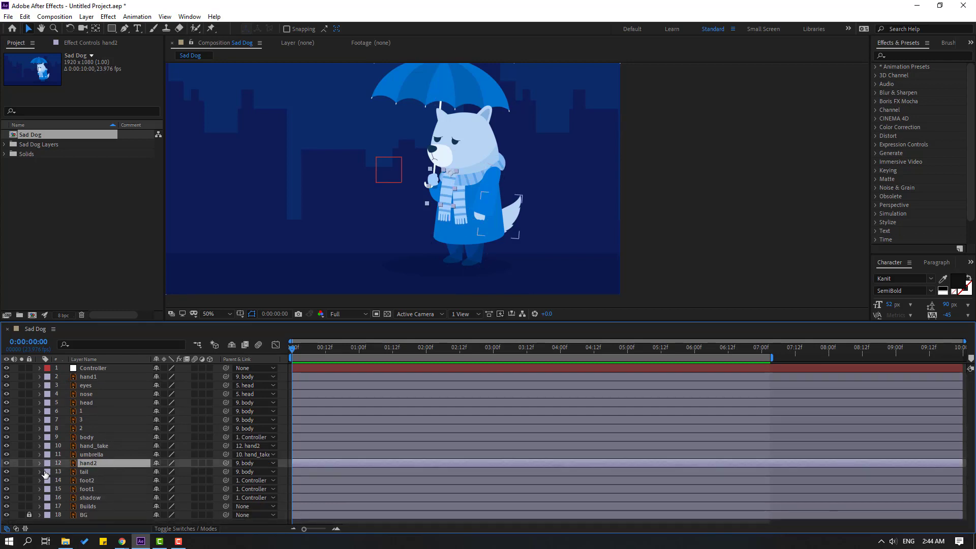
key("r")
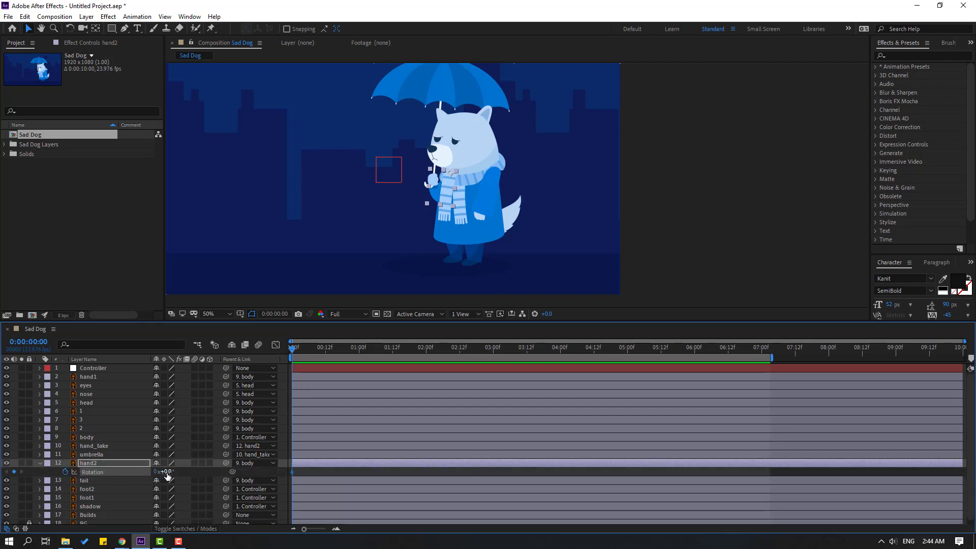
left_click_drag(163, 471, 159, 472)
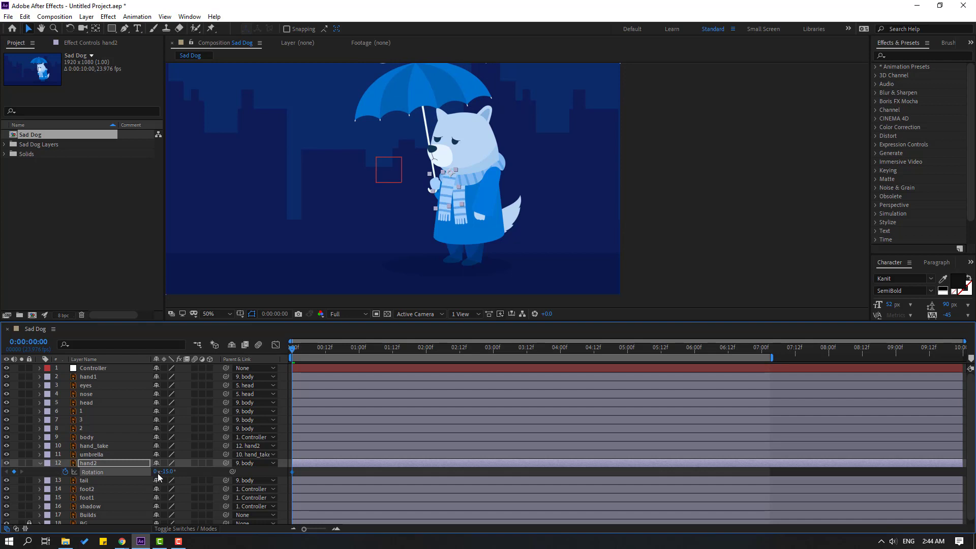
key("shift+Page_Down")
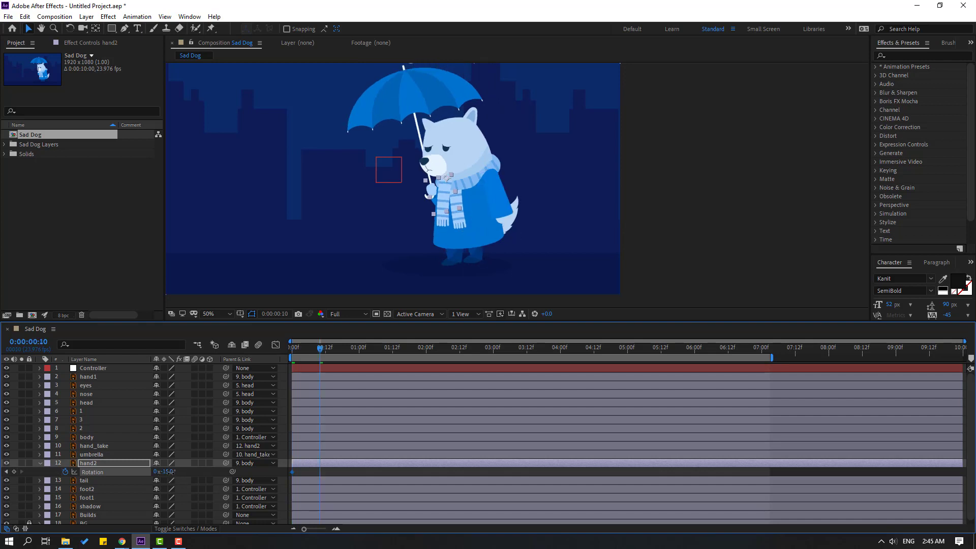
left_click_drag(169, 472, 177, 473)
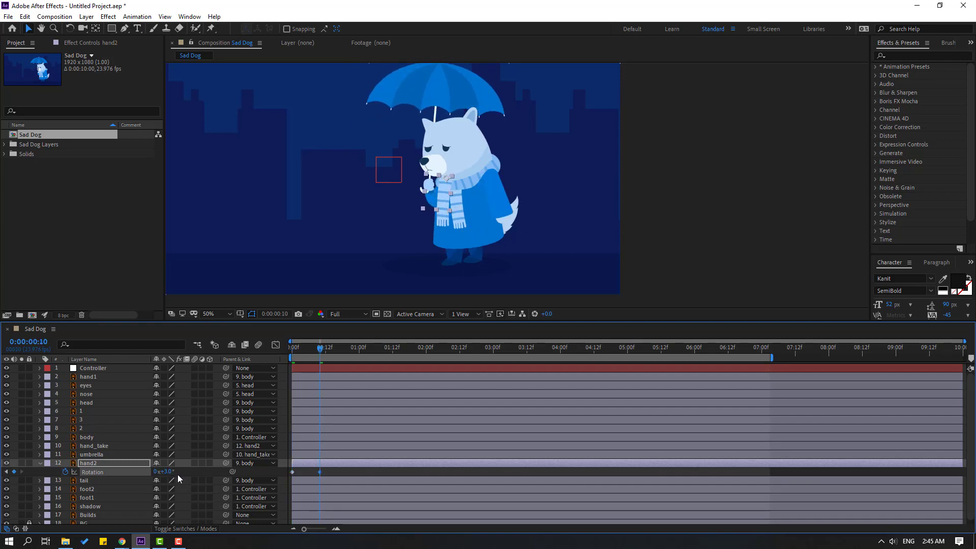
Copy hand2's first Rotation keyframe to frame 20 and apply Easy Ease to all three keyframes.
key("shift+Page_Down")
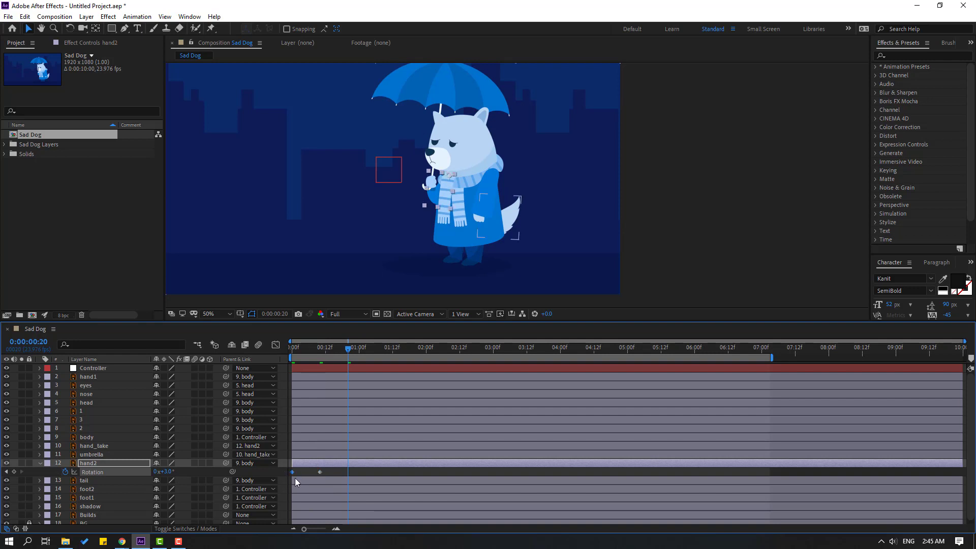
key("ctrl+c")
key("ctrl+v")
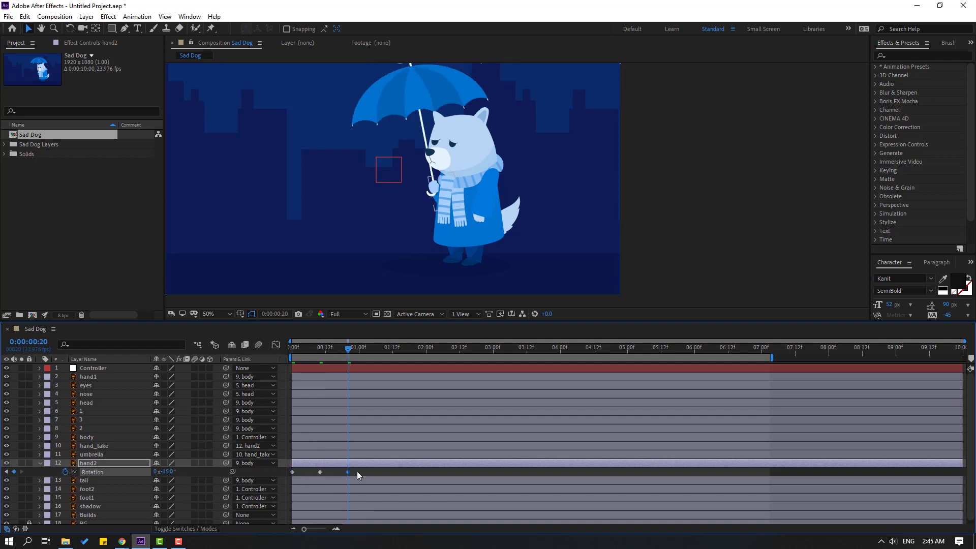
left_click_drag(356, 471, 285, 478)
right_click(291, 473)
mouse_move(342, 464)
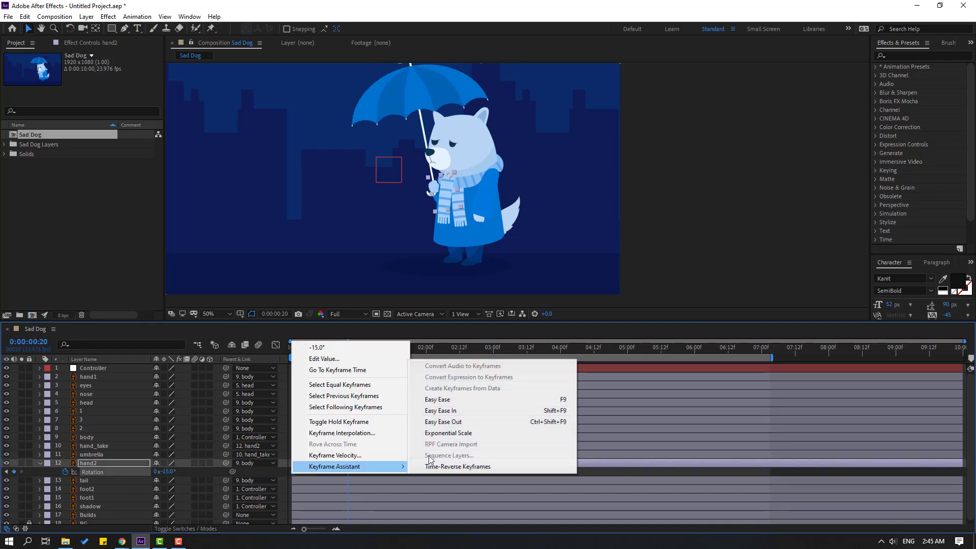
left_click(436, 398)
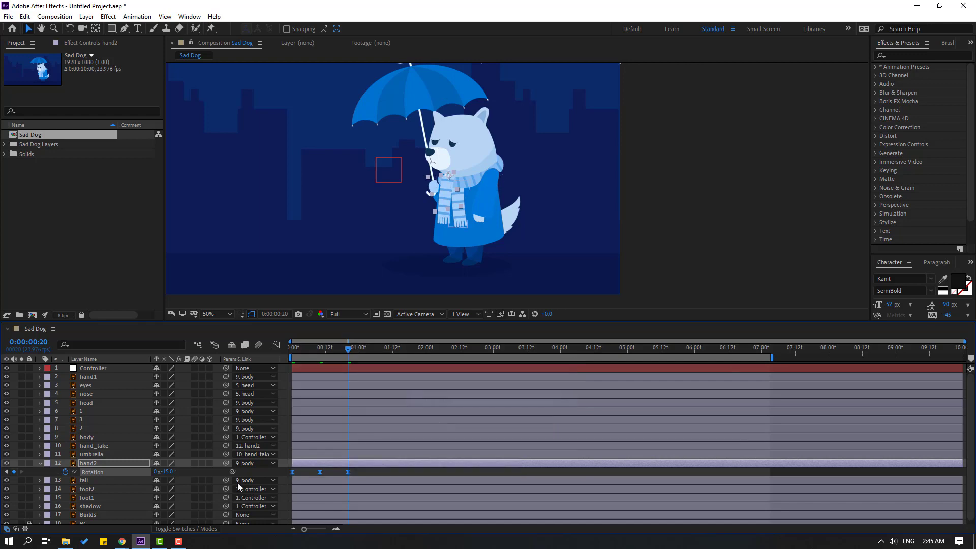
Add the expression loopOutDuration(type = "cycle", duration = 0) to hand2's Rotation and preview the whole scene.
left_click(65, 471, "alt")
left_click(191, 480)
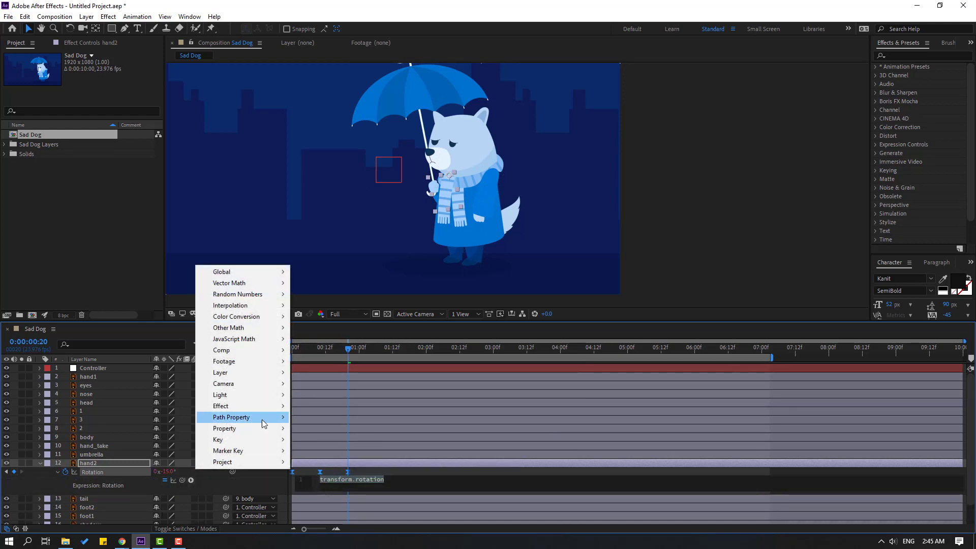
mouse_move(254, 428)
left_click(401, 328)
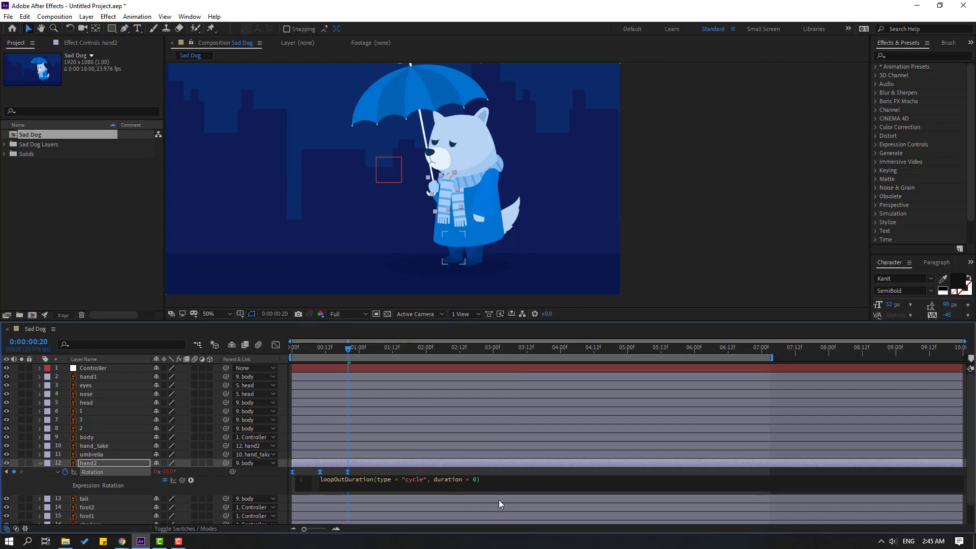
left_click(500, 467)
key("space")
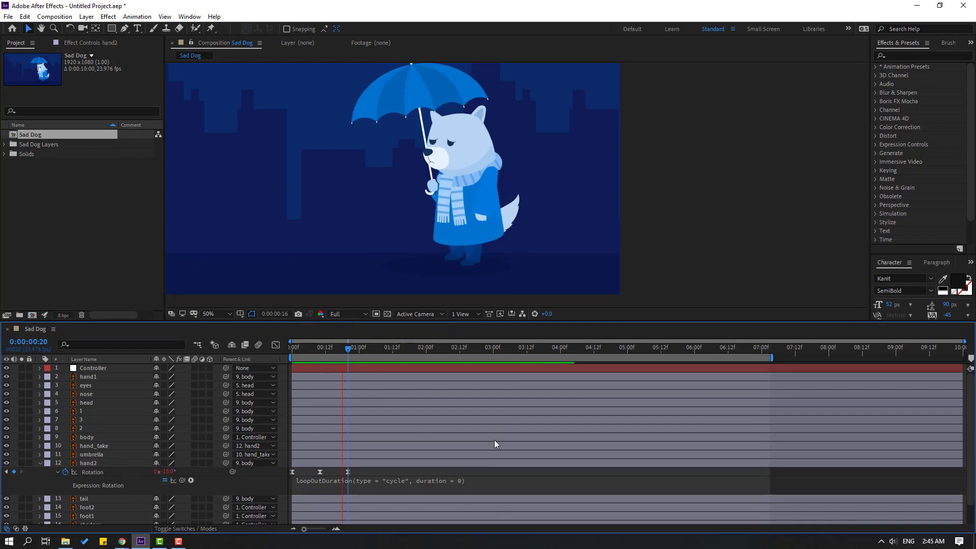
scroll(468, 276, "down", 2)
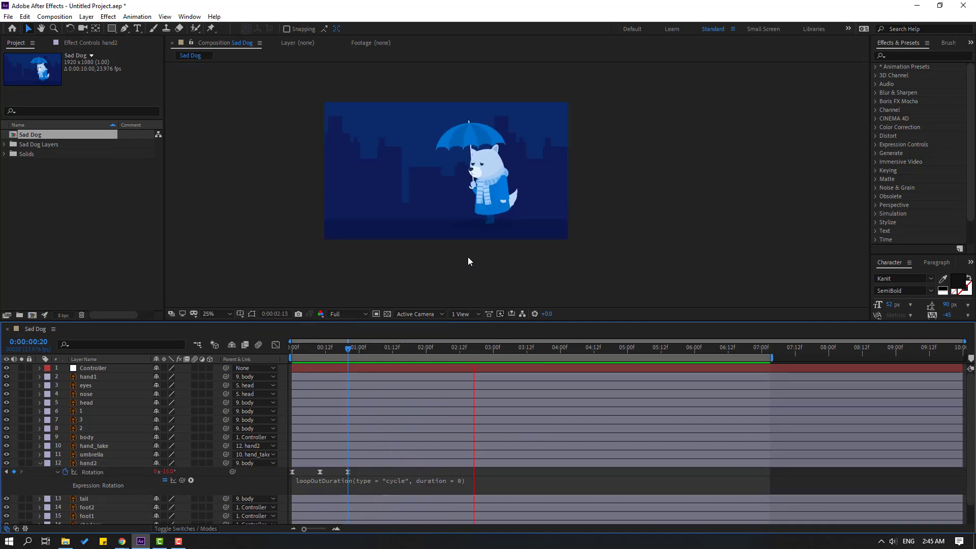
Change hand2's Rotation keyframe on frame 10 to 1° and preview the arm swing.
scroll(468, 257, "up", 2)
left_click(321, 347)
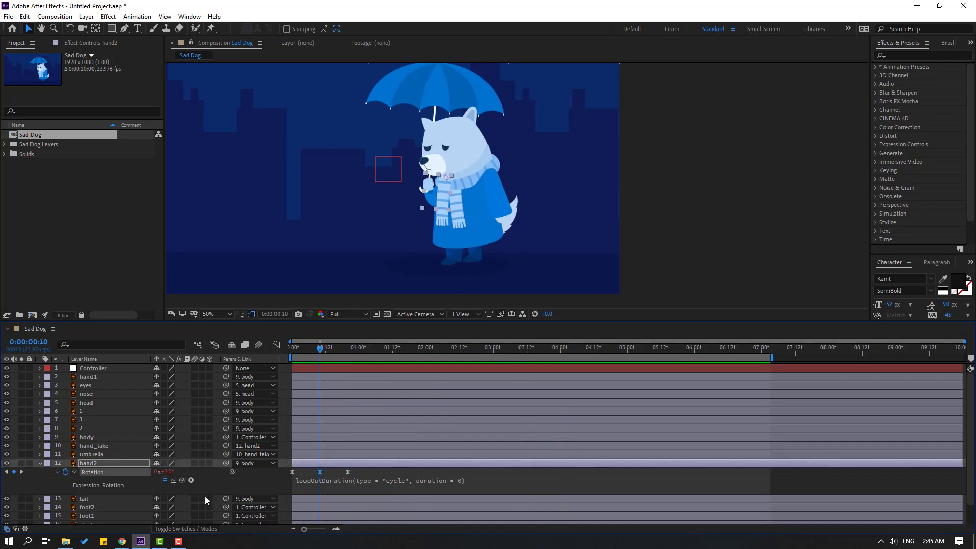
left_click(170, 471)
type("1")
key("Return")
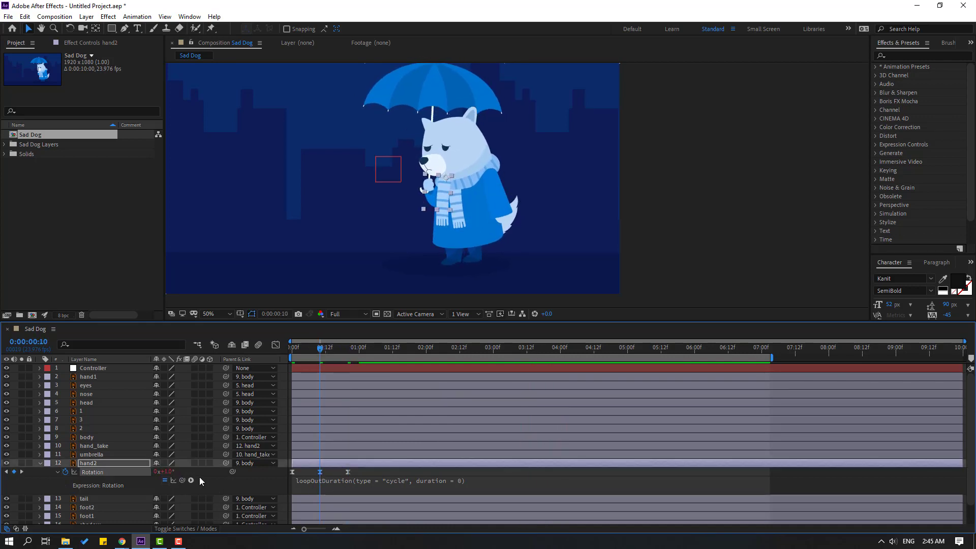
key("space")
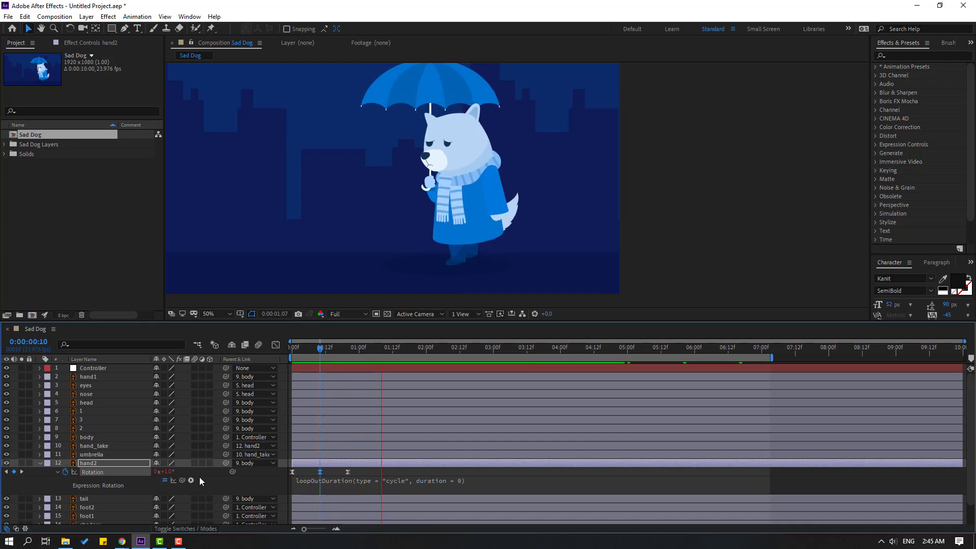
key("space")
Set hand2's Rotation keyframes on frames 0 and 20 to -5°, preview the walk and collapse the layer.
left_click_drag(307, 350, 285, 351)
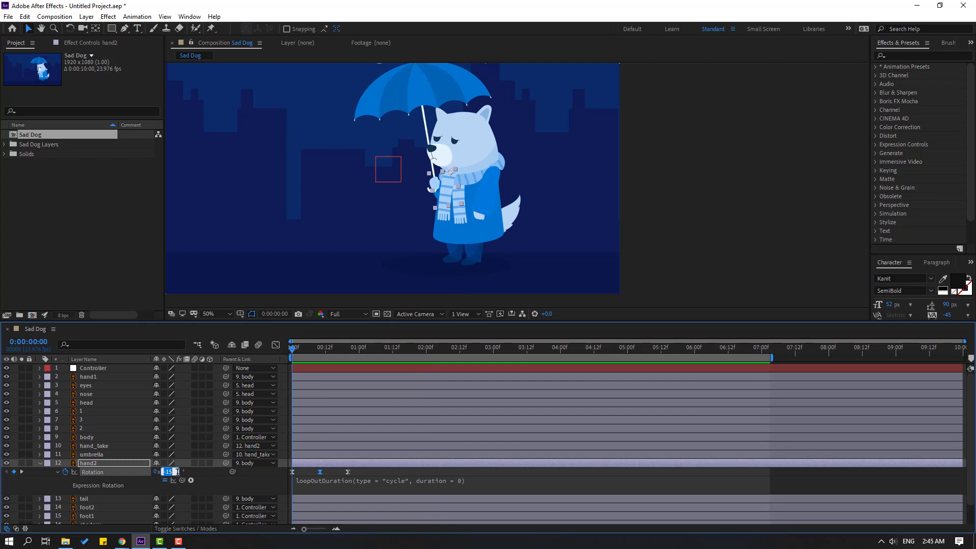
key("Return")
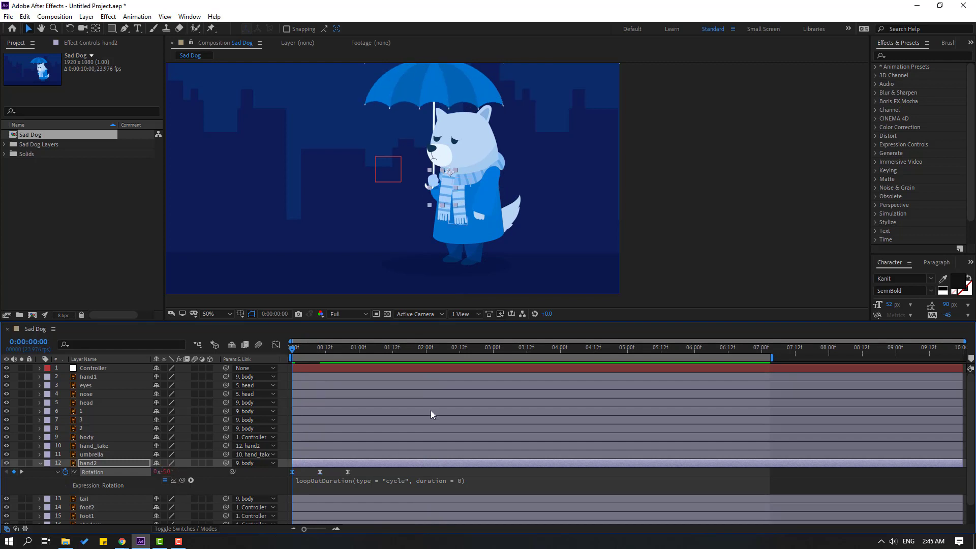
left_click_drag(340, 350, 349, 352)
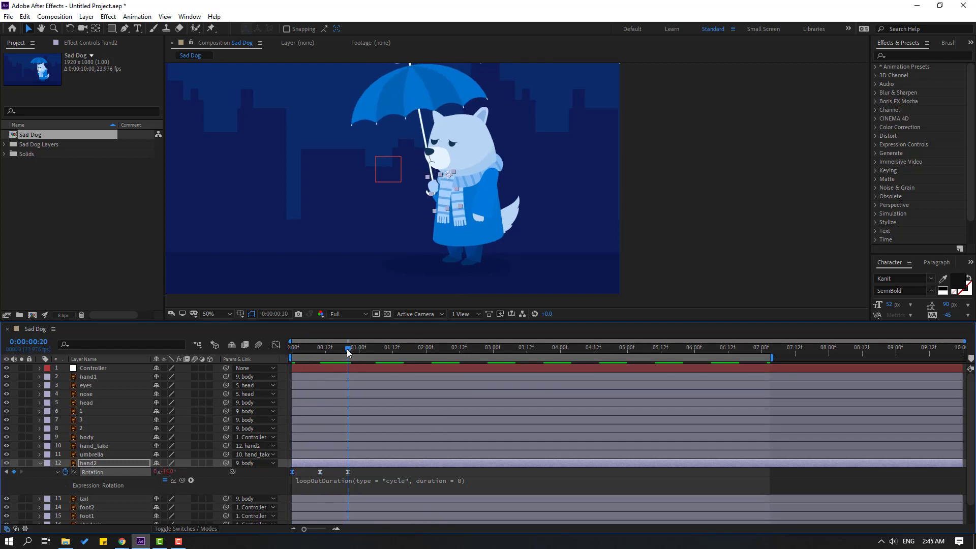
left_click(347, 472)
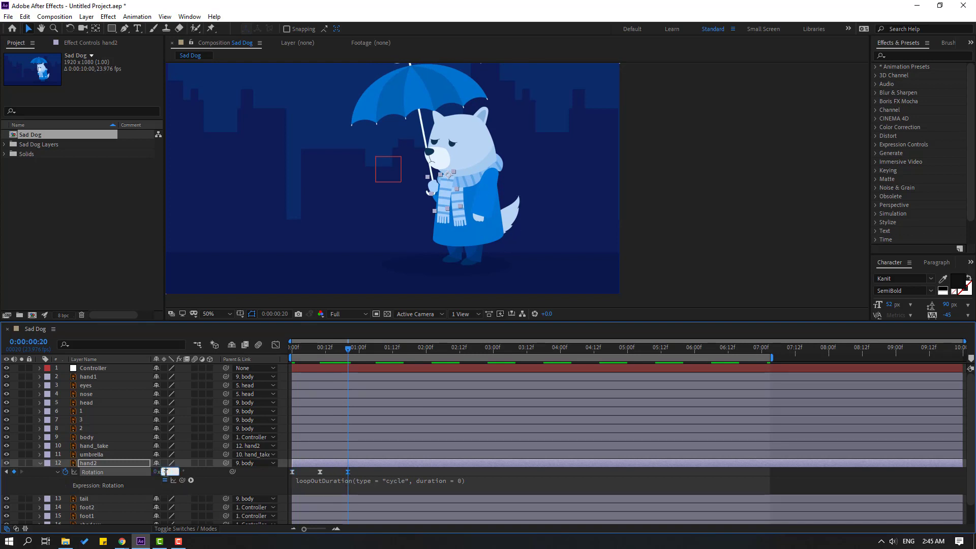
key("Return")
left_click(373, 472)
key("space")
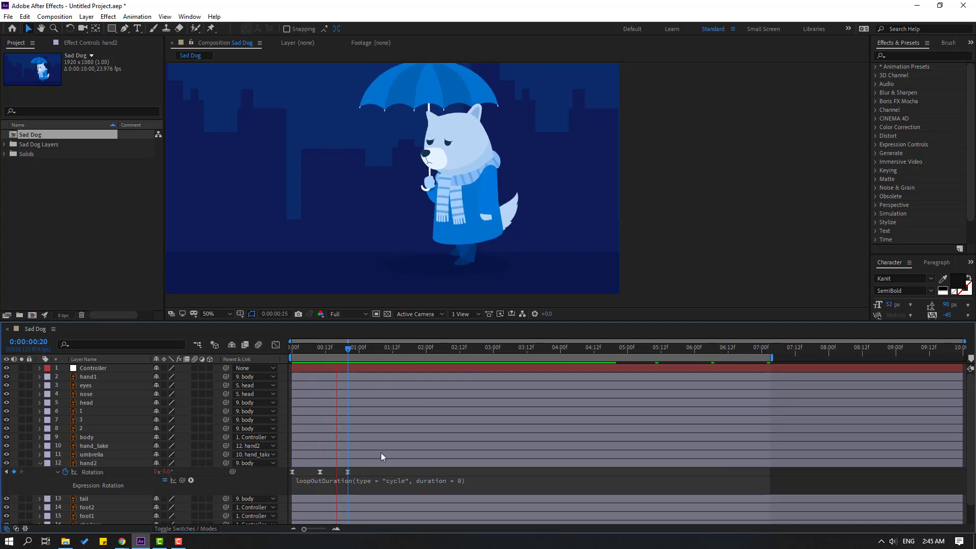
scroll(401, 220, "down", 2)
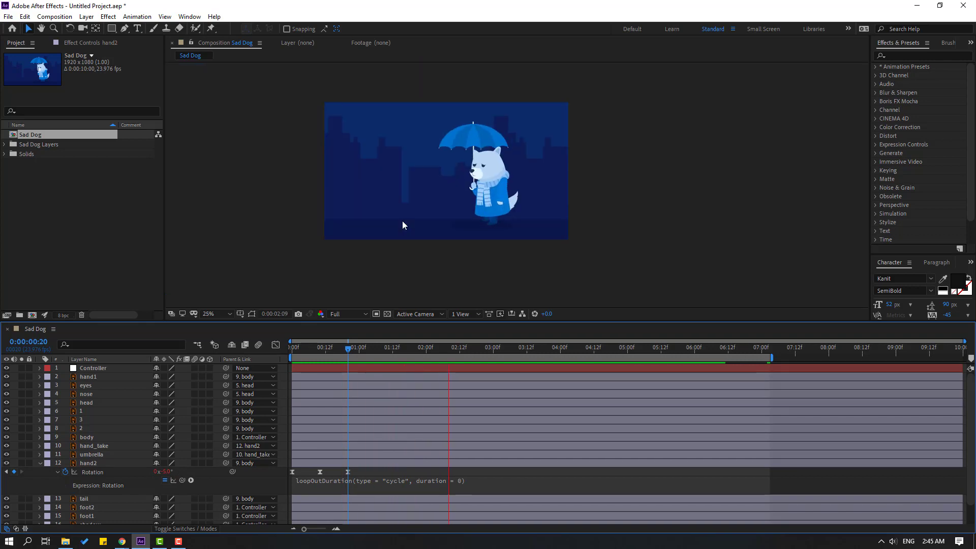
scroll(402, 221, "up", 2)
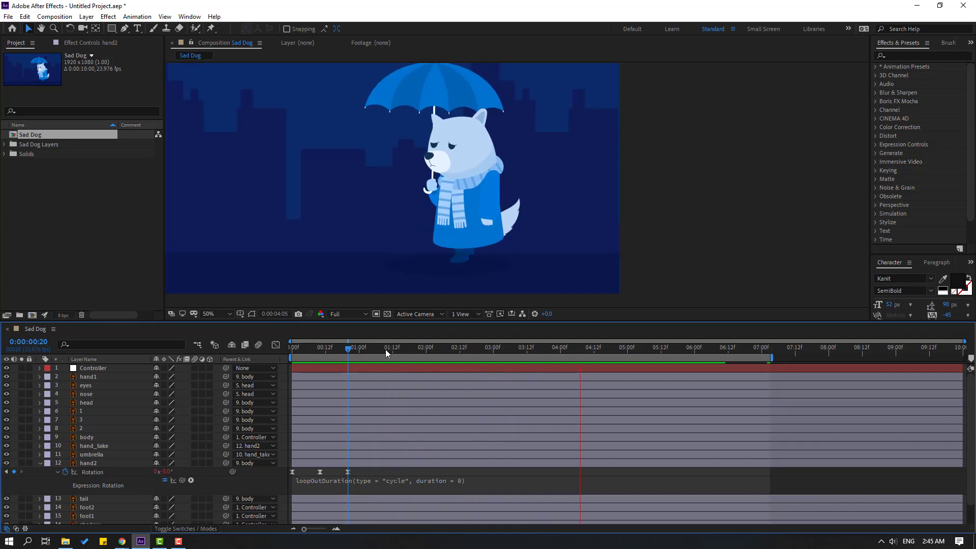
left_click(40, 463)
Solo the tail layer, move its anchor point to the tail's root and switch solo off again.
left_click_drag(369, 348, 289, 350)
left_click(85, 473)
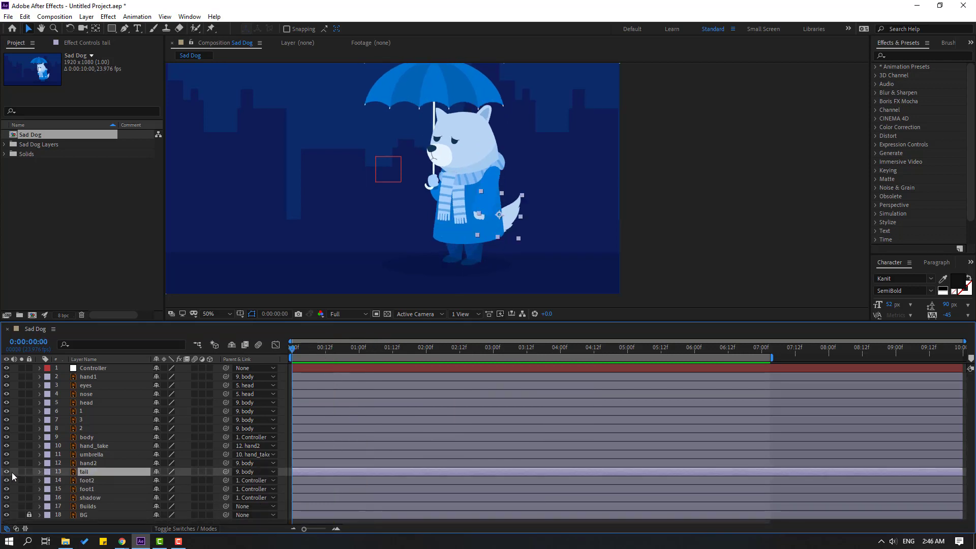
left_click(22, 472)
scroll(505, 146, "up", 4)
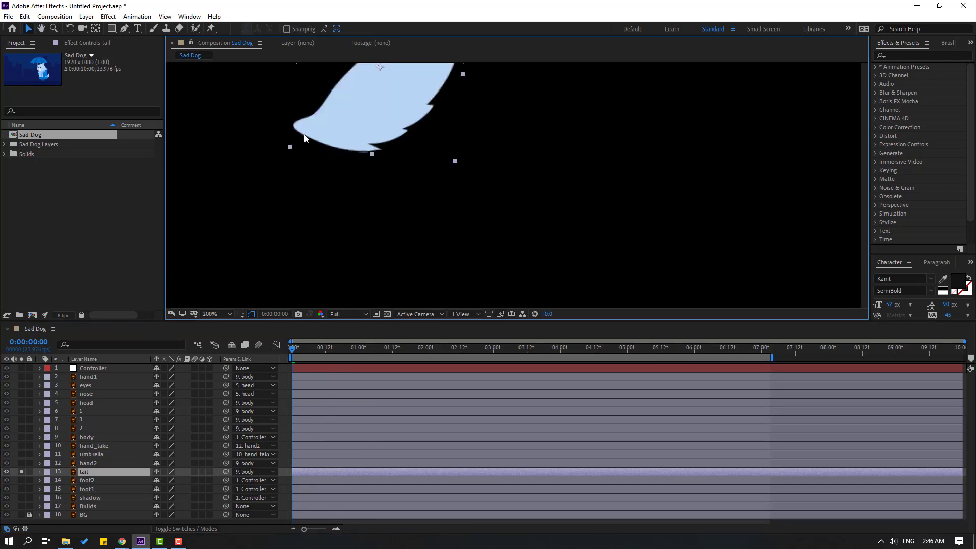
left_click(96, 29)
left_click_drag(452, 122, 360, 178)
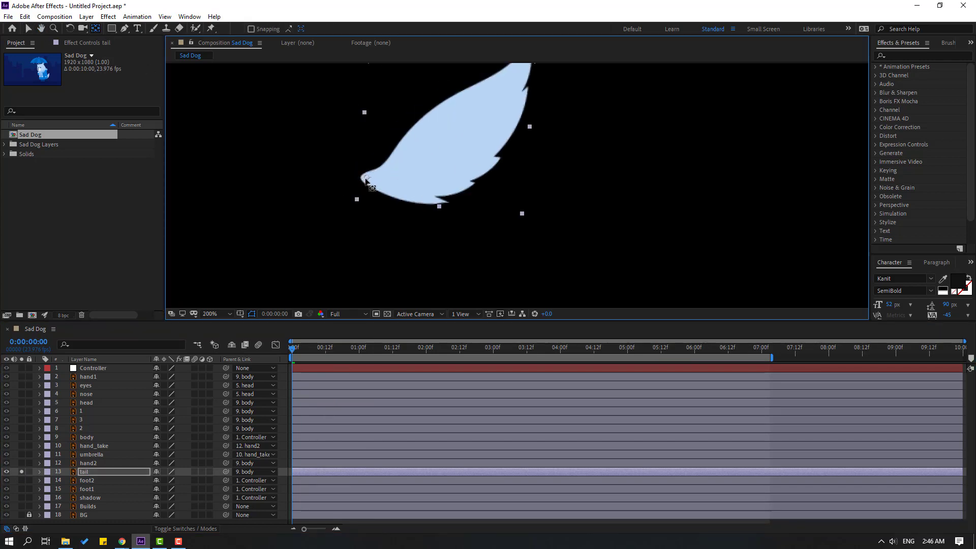
left_click(29, 29)
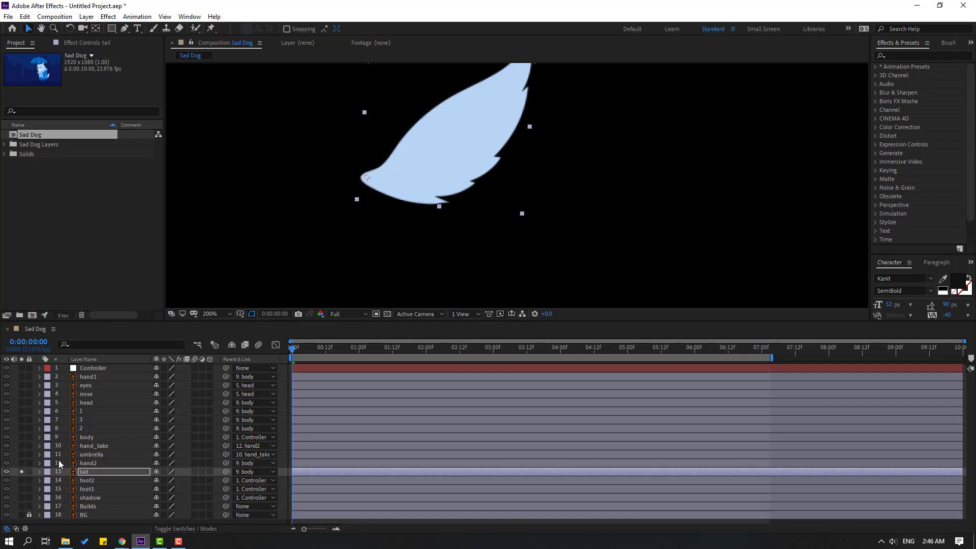
left_click(22, 471)
scroll(375, 189, "down", 2)
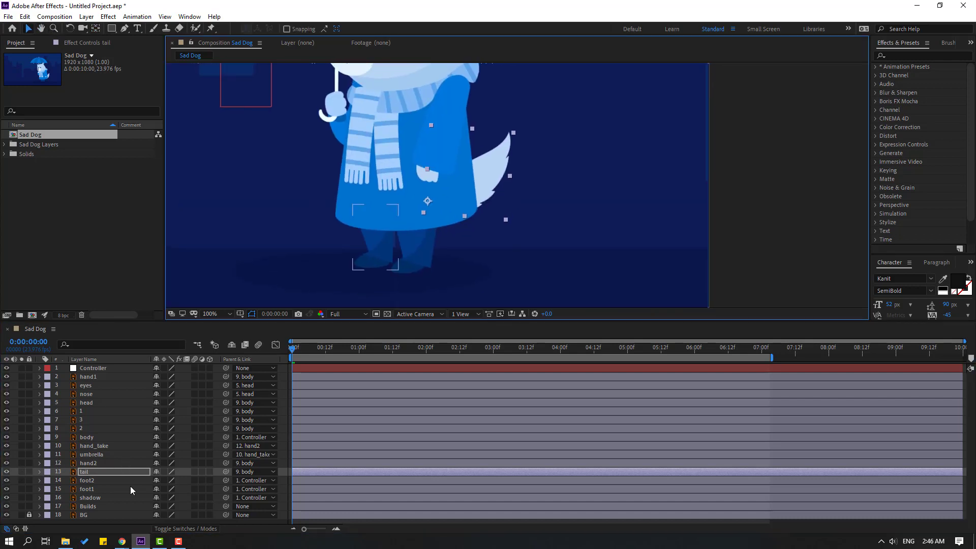
Keyframe the tail's Rotation at -11° on frame 0 and at 25° on frame 10.
key("r")
left_click(65, 480)
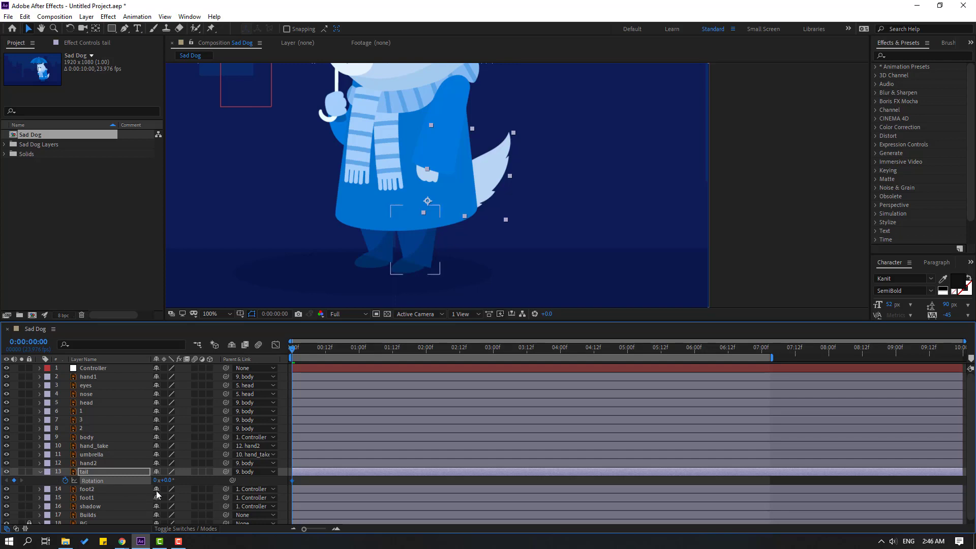
left_click_drag(165, 480, 185, 480)
key("shift+Page_Down")
key("shift+Page_Down")
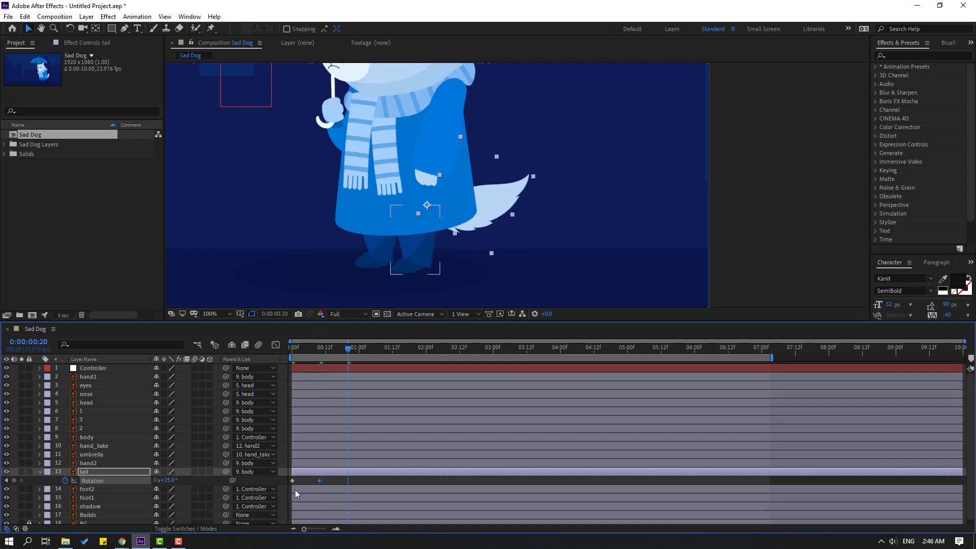
Copy the tail's first Rotation keyframe to frame 20 and apply Easy Ease to all three keyframes.
left_click_drag(298, 480, 286, 499)
key("ctrl+c")
key("ctrl+v")
left_click_drag(360, 477, 285, 484)
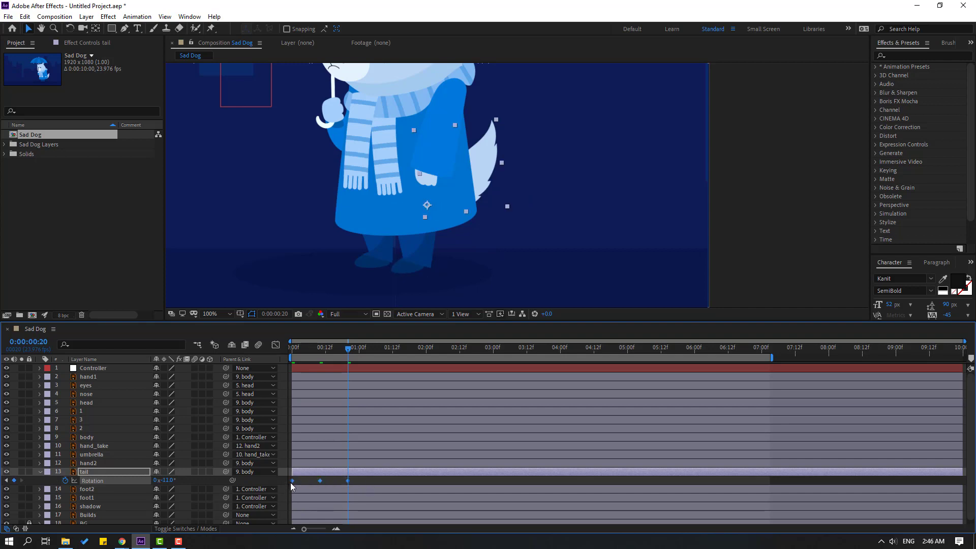
right_click(291, 481)
mouse_move(305, 476)
left_click(458, 409)
Add the expression loopOutDuration(type = "cycle", duration = 0) to the tail's Rotation, collapse the layer and preview the wag.
left_click(65, 480, "alt")
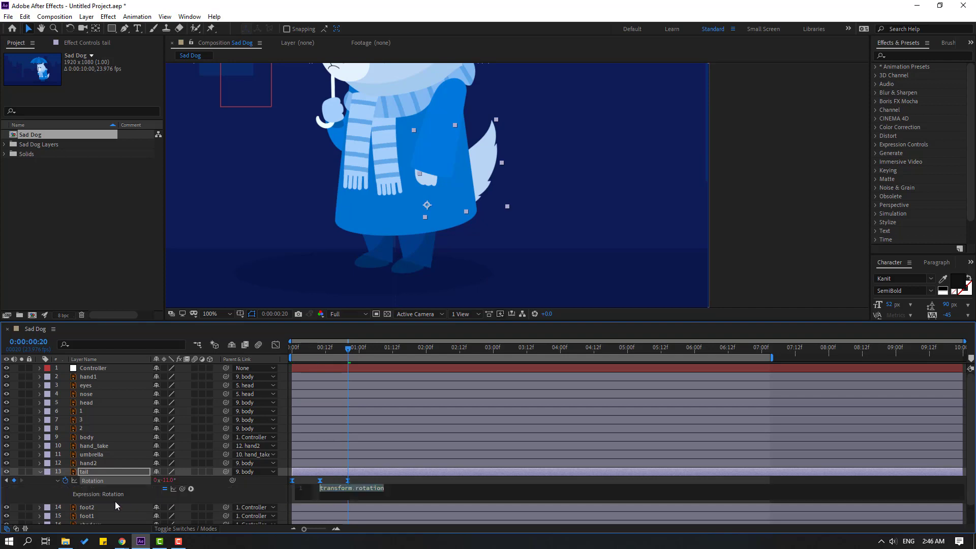
left_click(191, 488)
mouse_move(243, 439)
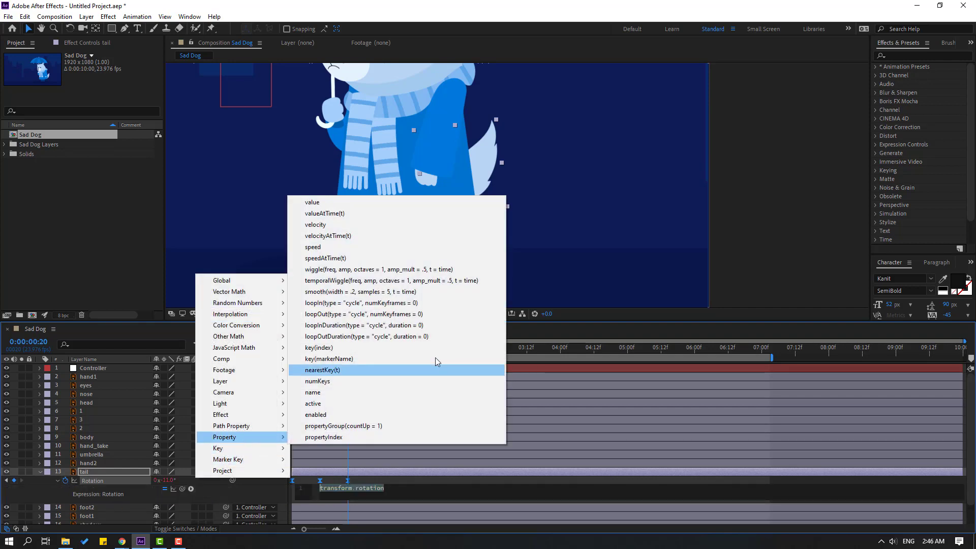
left_click(421, 337)
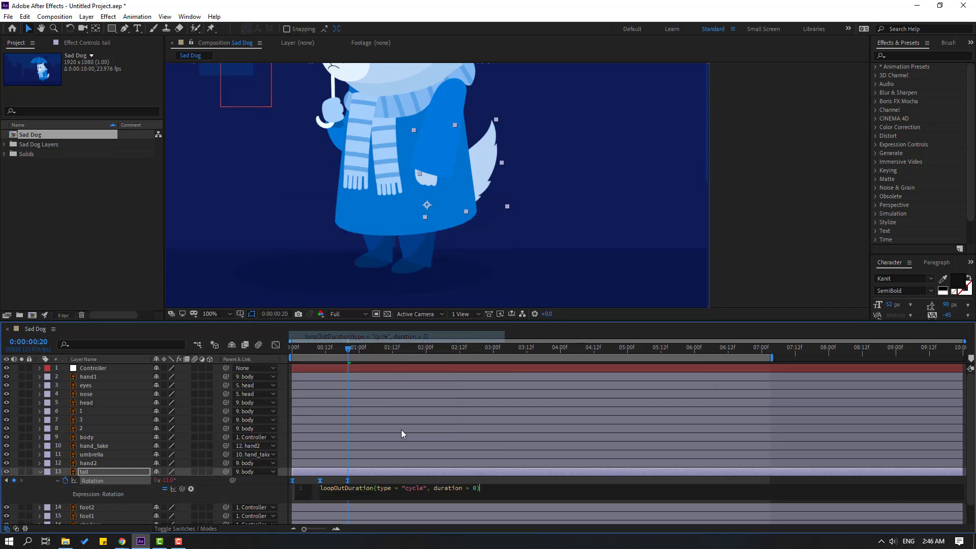
left_click(41, 472)
scroll(288, 233, "down", 2)
key("space")
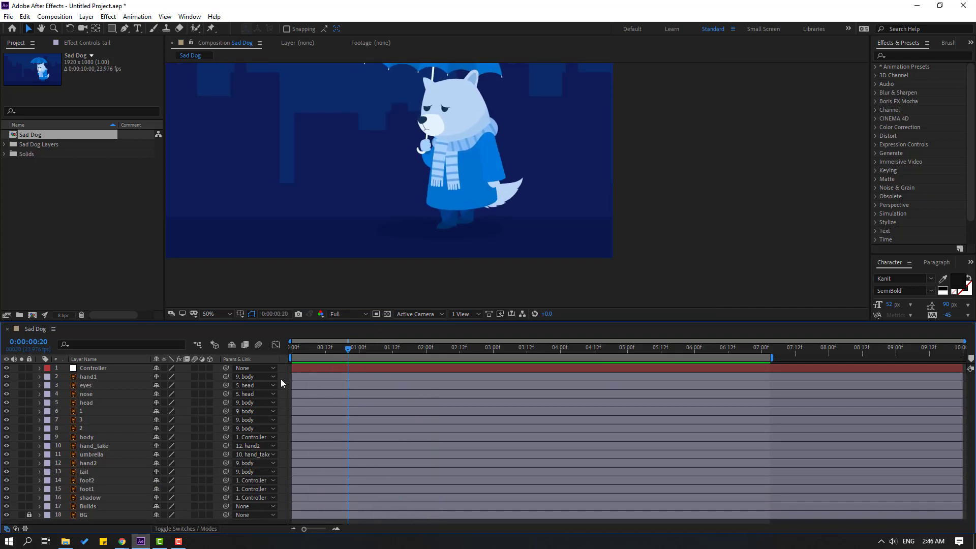
key("space")
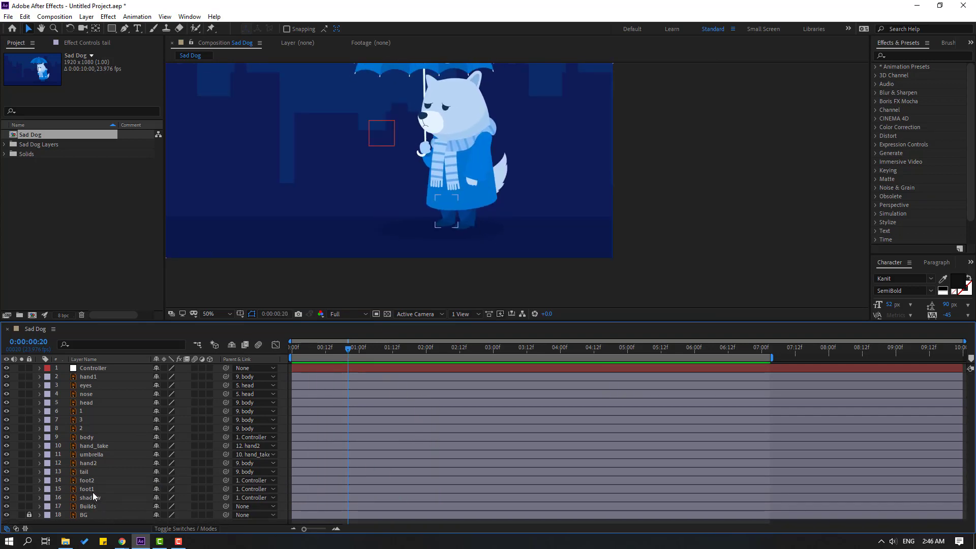
Reduce the tail's Rotation keyframe on frame 10 to 10° and preview the whole scene.
left_click(92, 473)
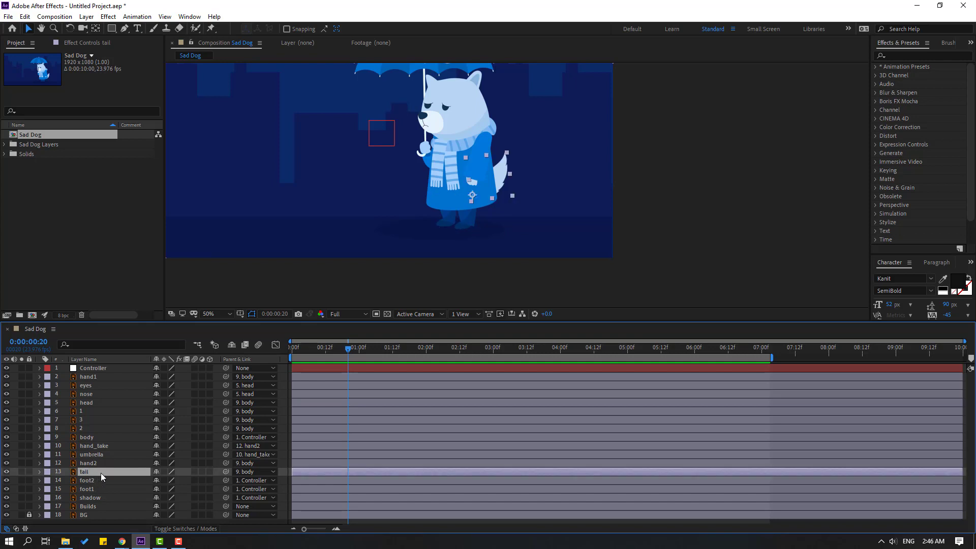
key("u")
left_click_drag(307, 350, 320, 350)
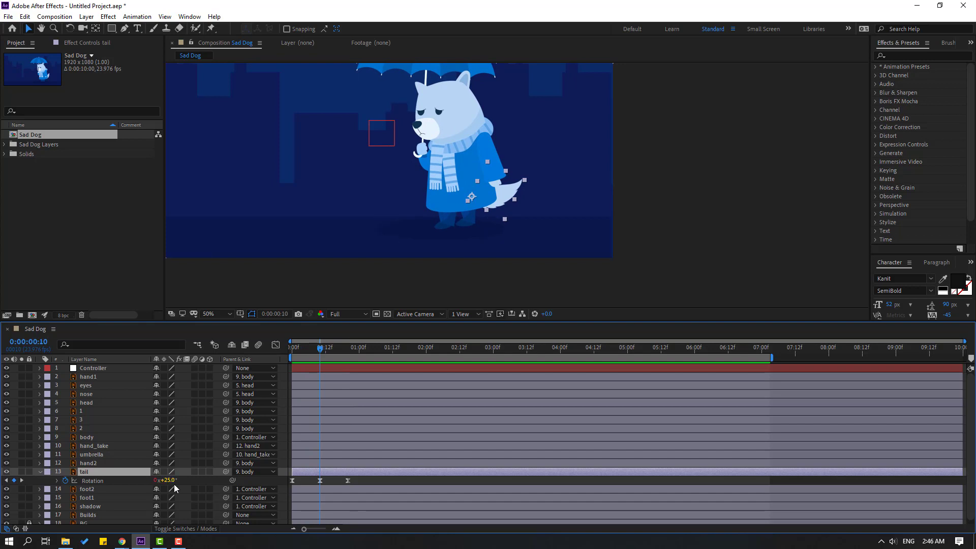
type("10")
key("Return")
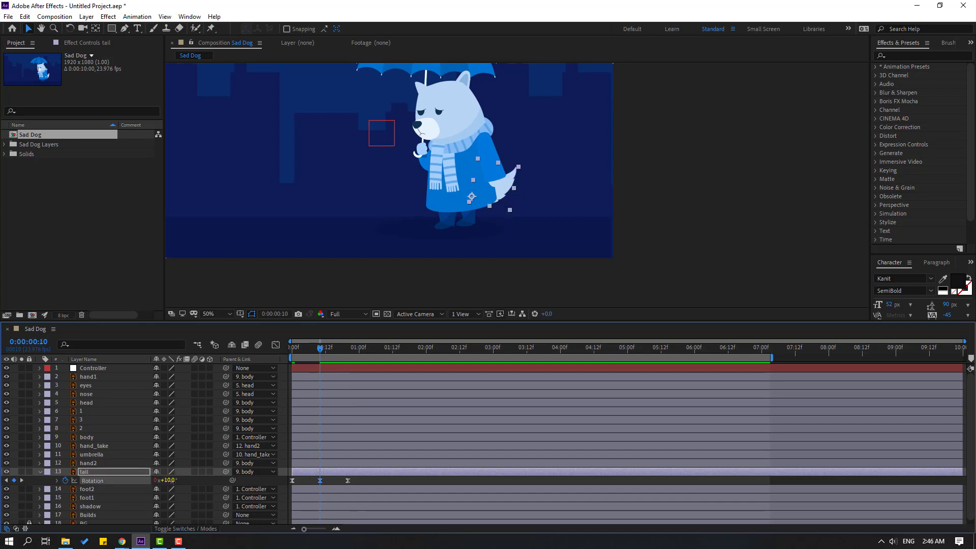
key("space")
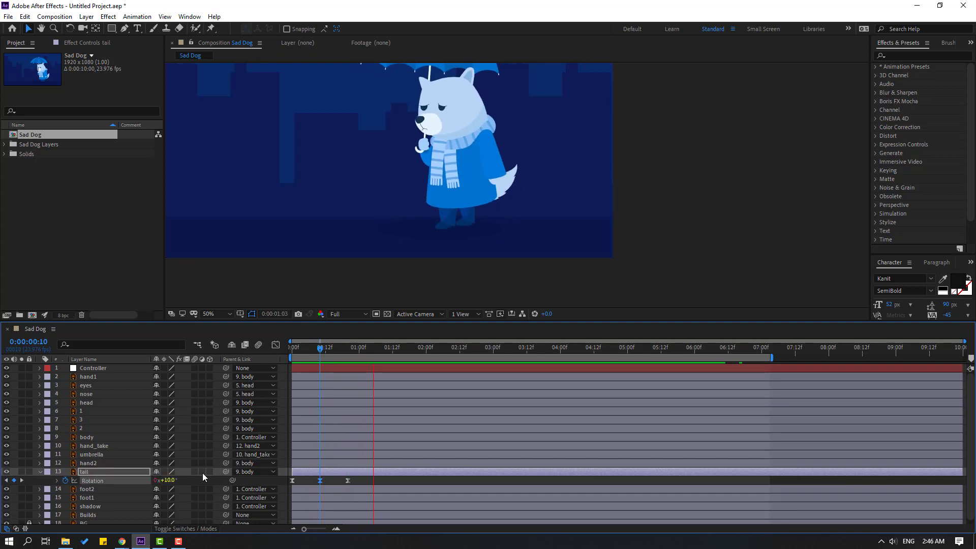
key("comma")
key("space")
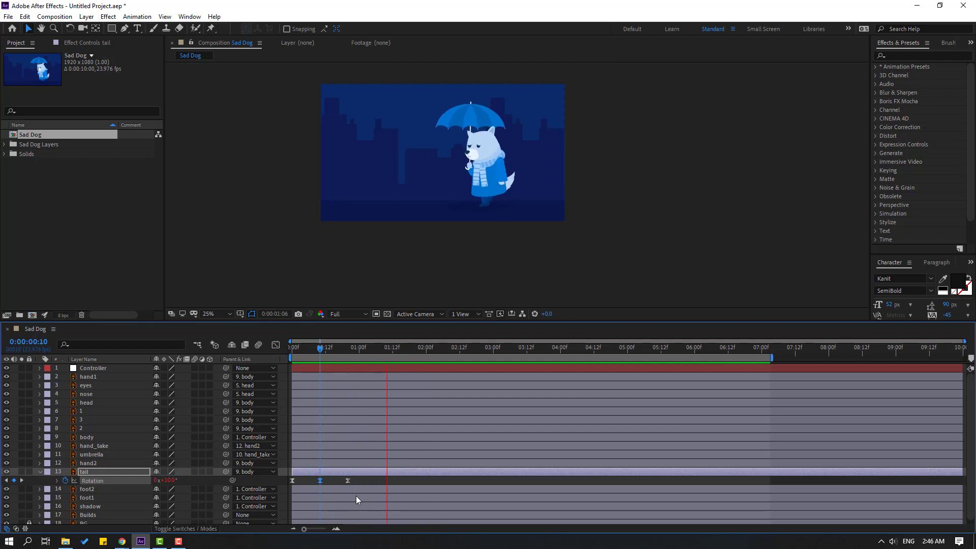
Stretch the tail's three Rotation keyframes proportionally so the last one sits at about 1.3 seconds, and preview the slower wag.
left_click_drag(366, 481, 277, 488)
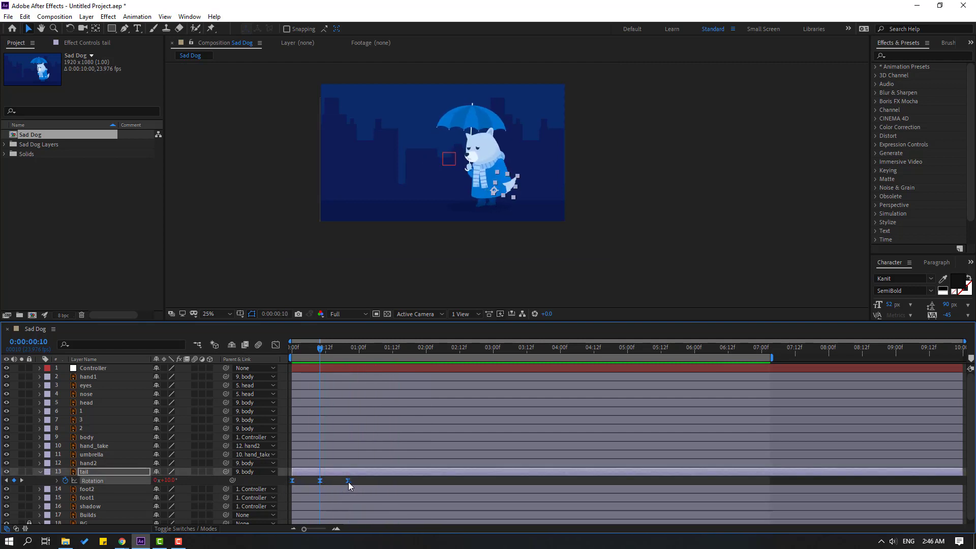
left_click_drag(349, 481, 381, 480)
left_click(387, 479)
key("space")
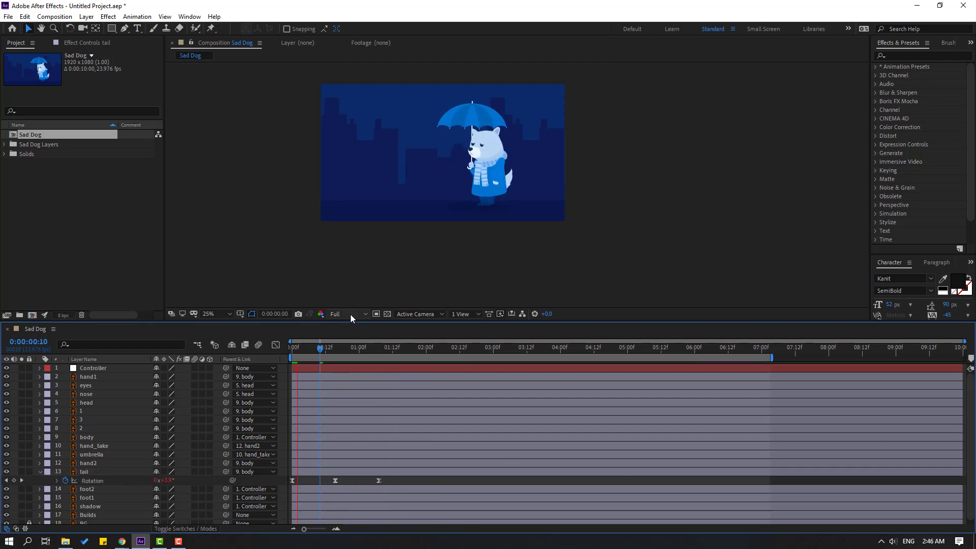
scroll(399, 256, "up", 2)
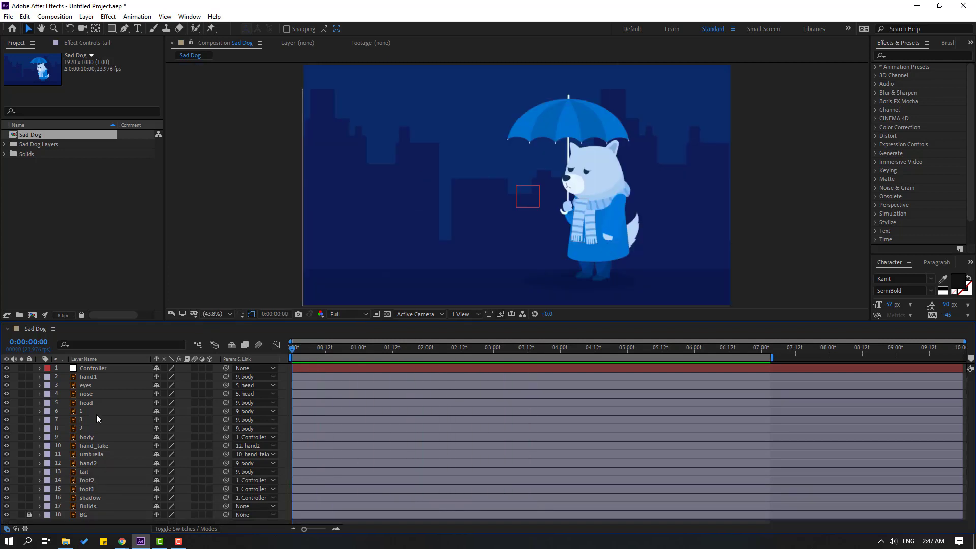
Keyframe the Controller's Position at about 1320, 556 on frame 0 and about 450, 556 at 0:00:07:03.
left_click(86, 369)
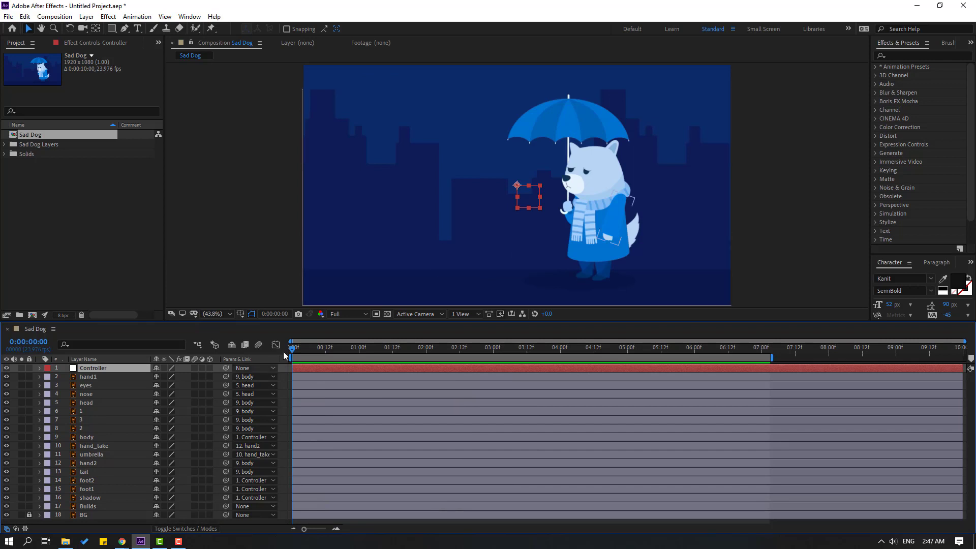
left_click_drag(526, 201, 608, 202)
key("p")
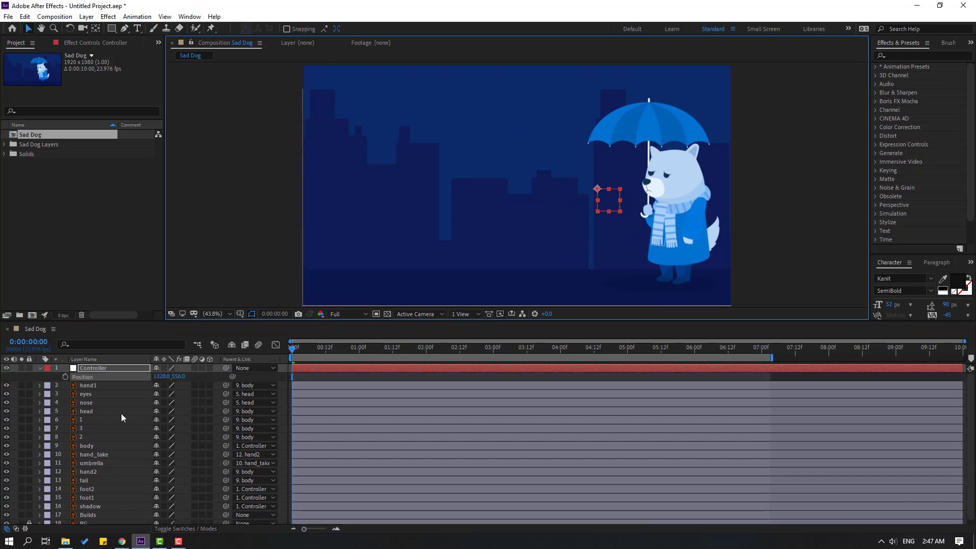
left_click(65, 377)
left_click_drag(726, 346, 770, 349)
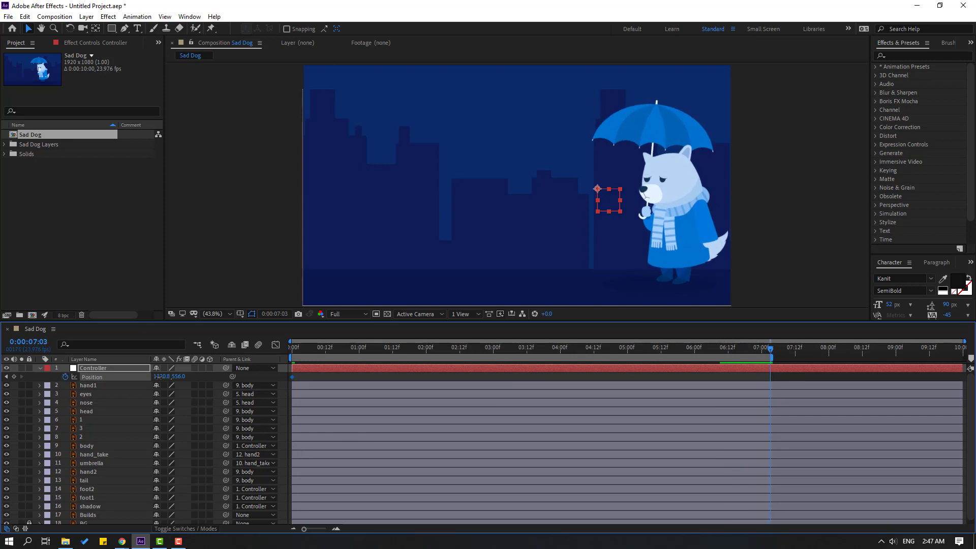
left_click_drag(158, 377, 114, 377)
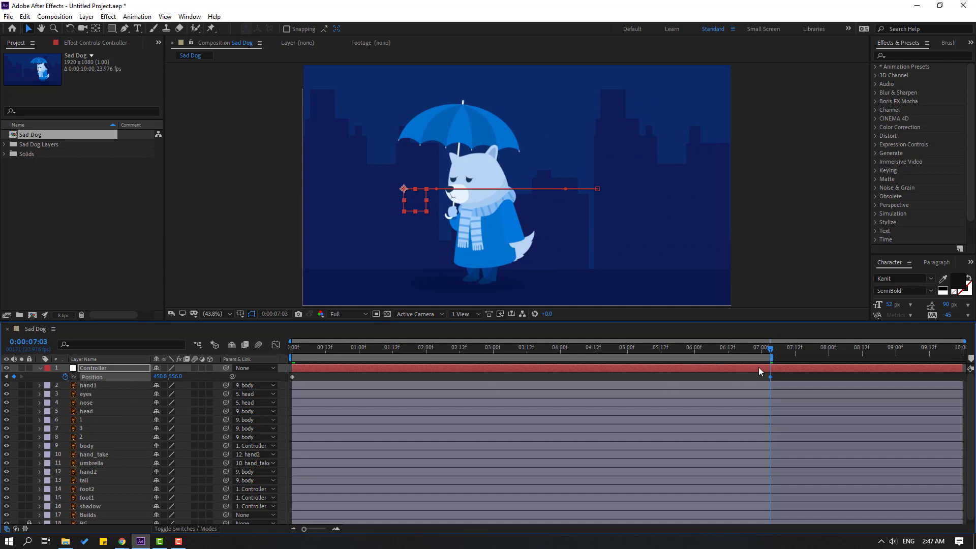
Preview the dog's walk across the scene and return to frame 0.
left_click(786, 376)
key("space")
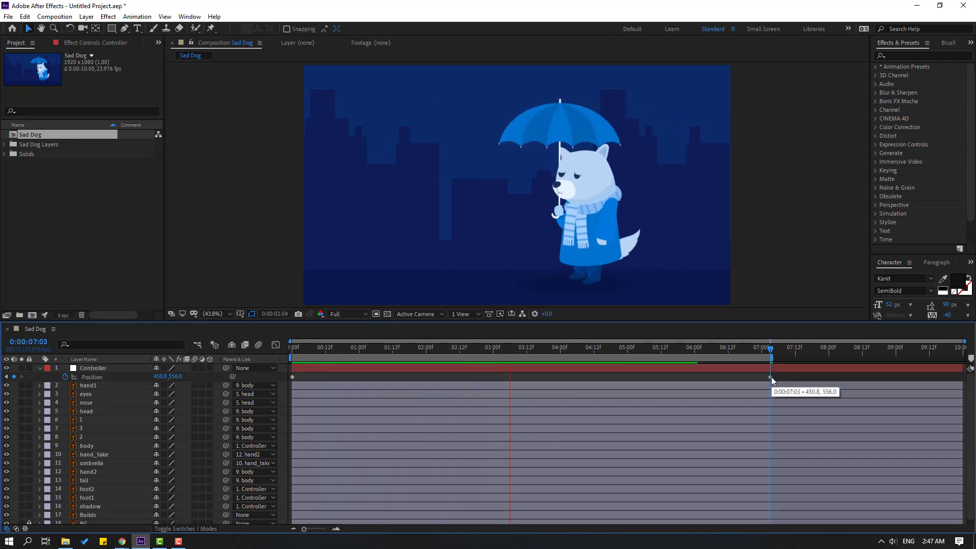
left_click_drag(496, 350, 143, 371)
Duplicate the Builds layer and parent the copy to the original Builds layer.
scroll(198, 433, "down", 2)
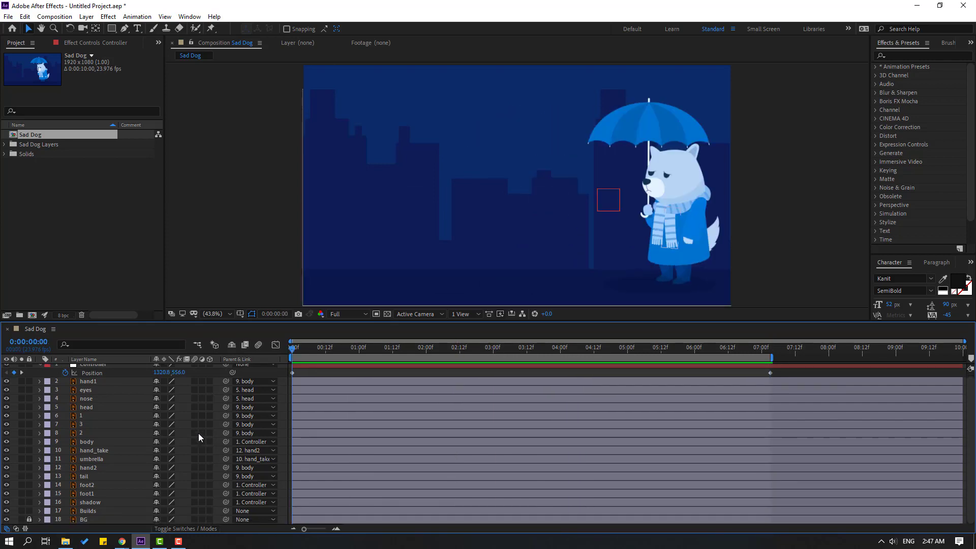
left_click(93, 512)
scroll(505, 187, "down", 2)
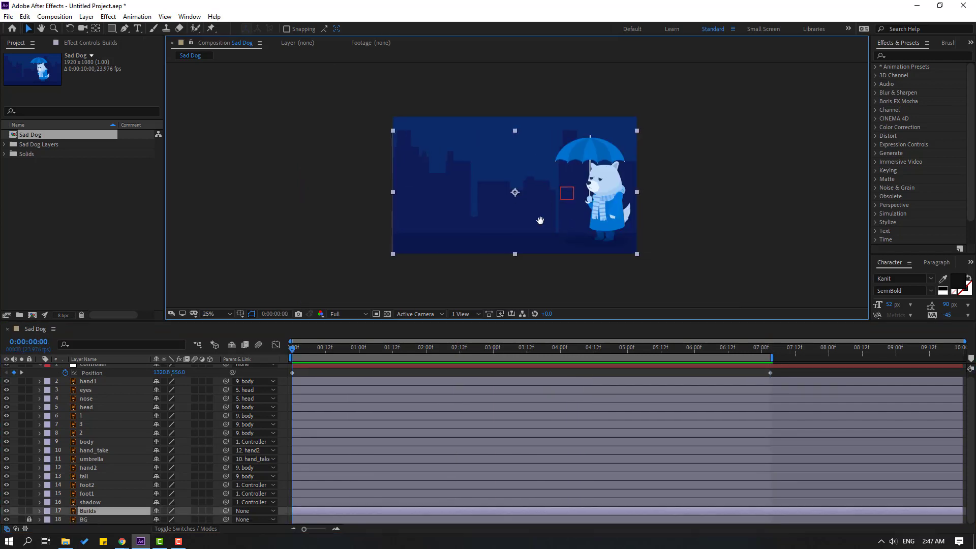
left_click_drag(540, 220, 527, 221)
key("ctrl+d")
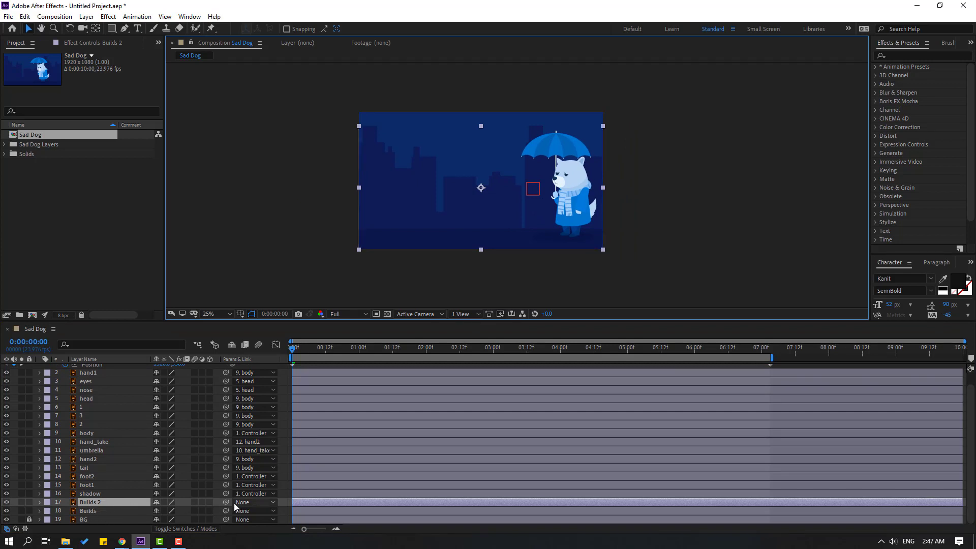
left_click_drag(226, 503, 119, 508)
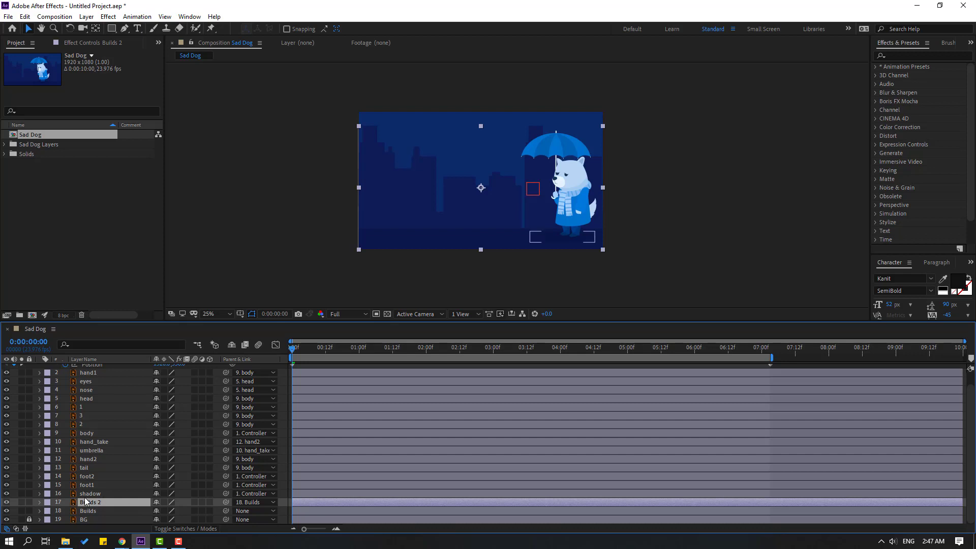
Shift Builds 2 horizontally to the right until its left edge meets the right edge of the original Builds.
key("shift+Right")
key("shift+Right")
key("shift+Right")
key("shift+Right")
key("shift+Right")
key("shift+Right")
key("shift+Right")
key("shift+Right")
key("shift+Right")
key("shift+Right")
key("shift+Right")
key("shift+Right")
key("shift+Right")
key("shift+Right")
key("shift+Right")
key("shift+Right")
key("shift+Right")
key("shift+Right")
key("shift+Right")
key("shift+Right")
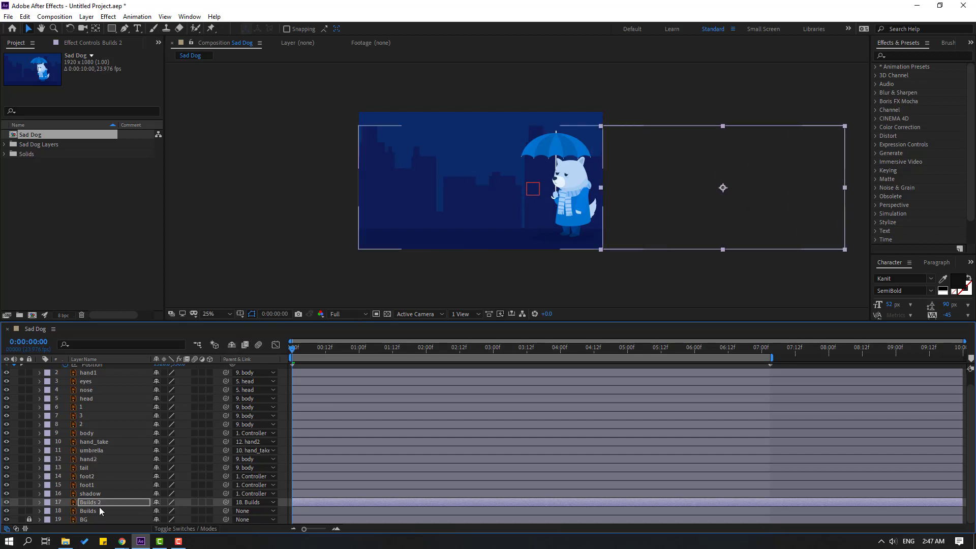
Keyframe the Builds layer's Position at about -592, 594.5 on frame 0 and about 488, 594.5 at 0:00:07:03, and preview it fitted to the viewer.
left_click(86, 512)
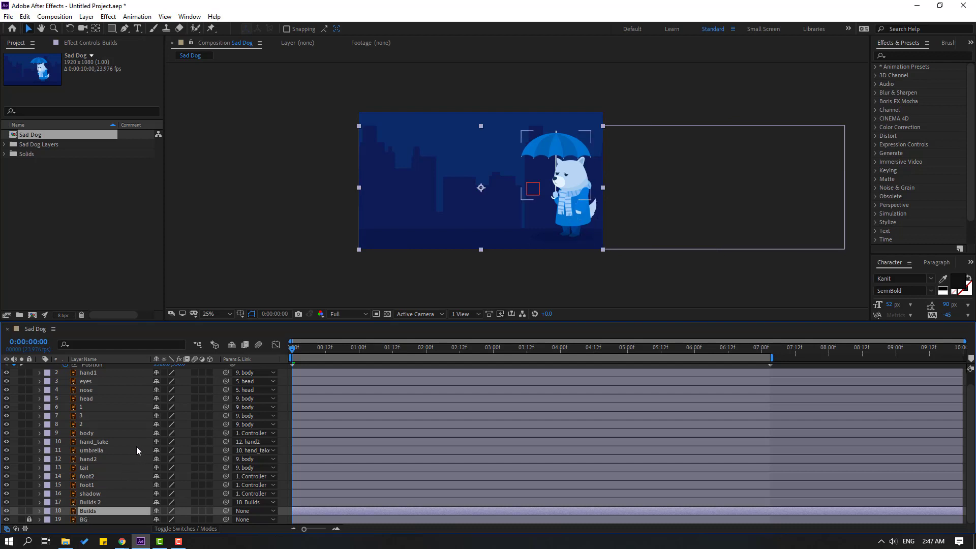
key("p")
left_click(65, 510)
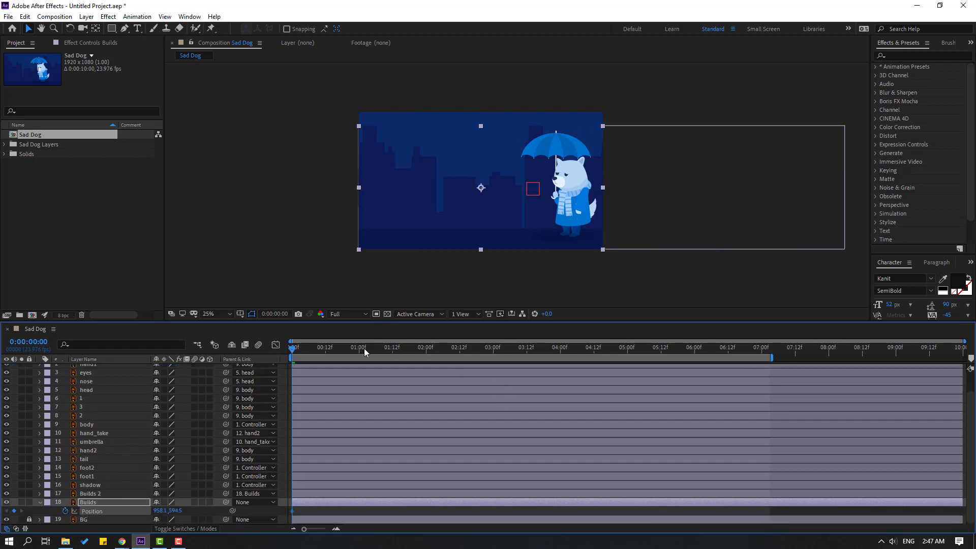
left_click_drag(164, 511, 92, 522)
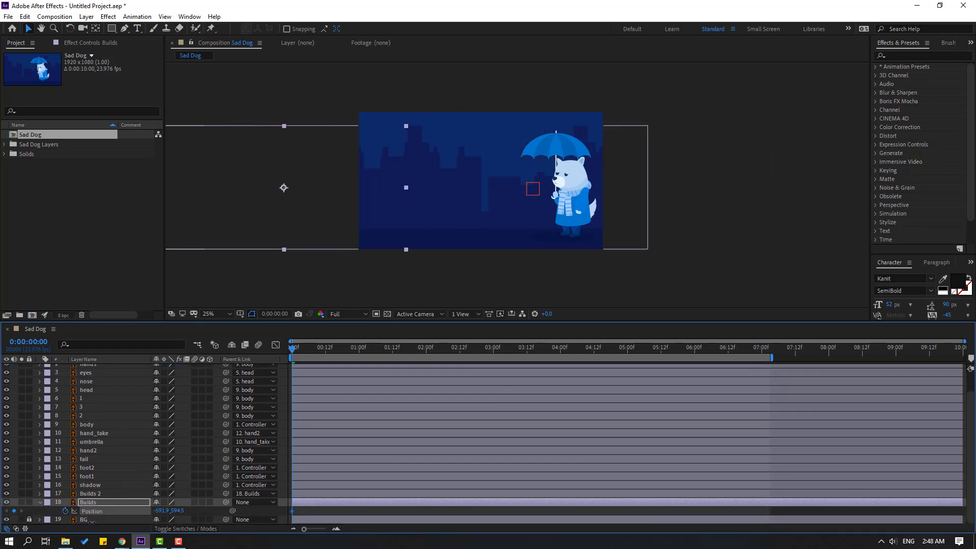
left_click_drag(300, 358, 771, 356)
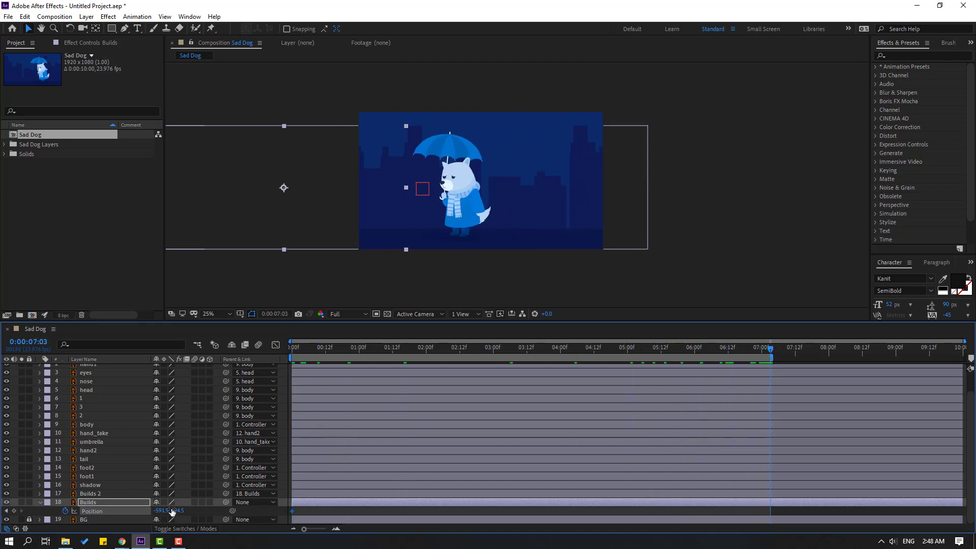
left_click_drag(161, 510, 222, 511)
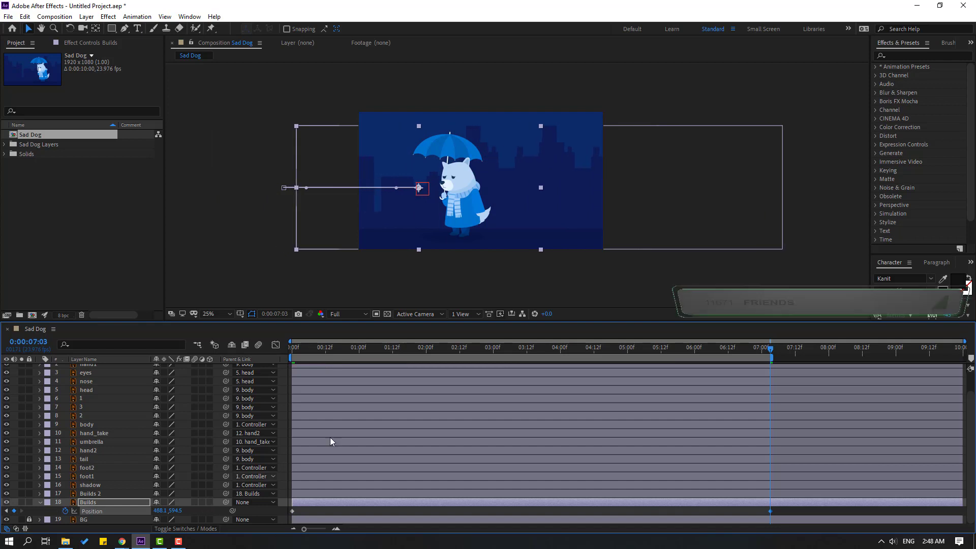
key("space")
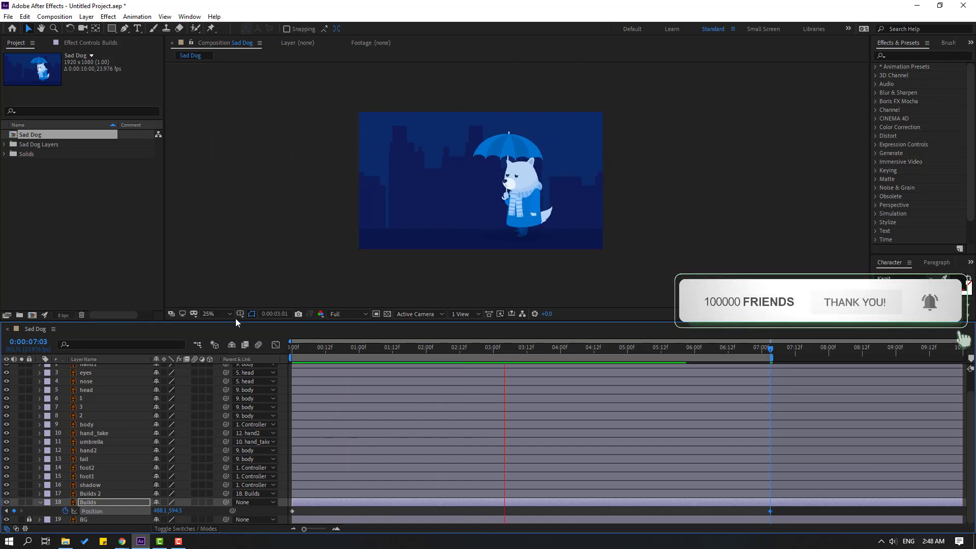
left_click(216, 314)
left_click(223, 367)
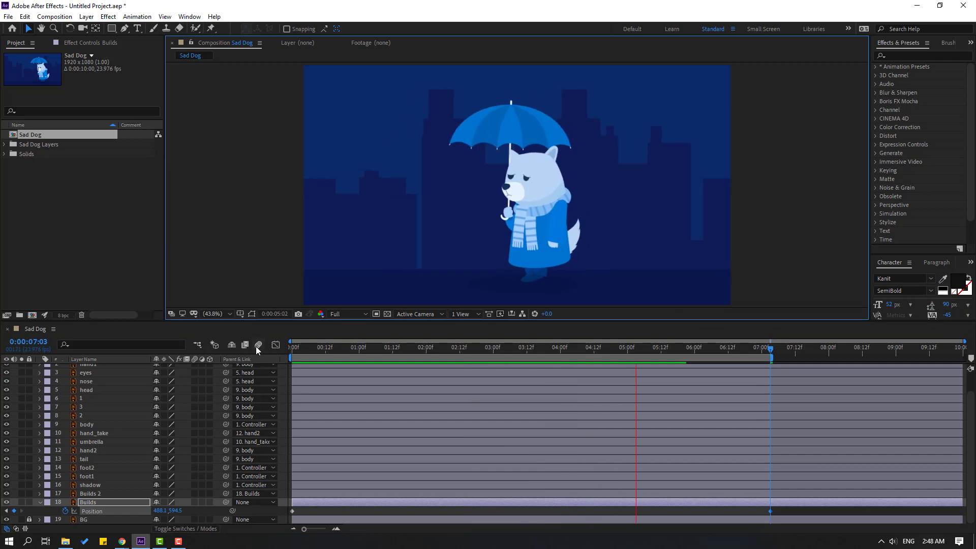
Reduce Builds' Position keyframe at 0:00:07:03 to about 174, 594.5, preview the slower background, and collapse the layer.
left_click(765, 351)
left_click_drag(766, 354, 770, 350)
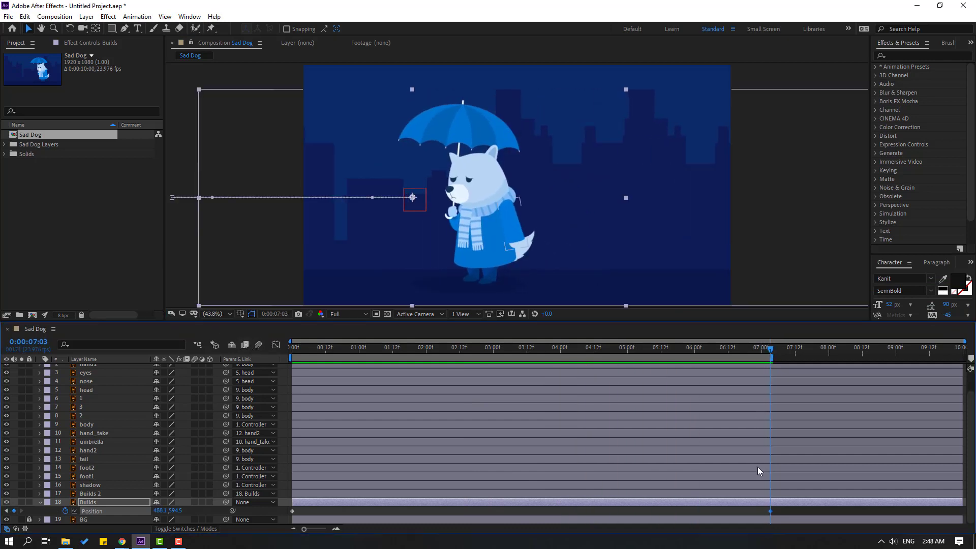
left_click_drag(157, 512, 122, 512)
key("space")
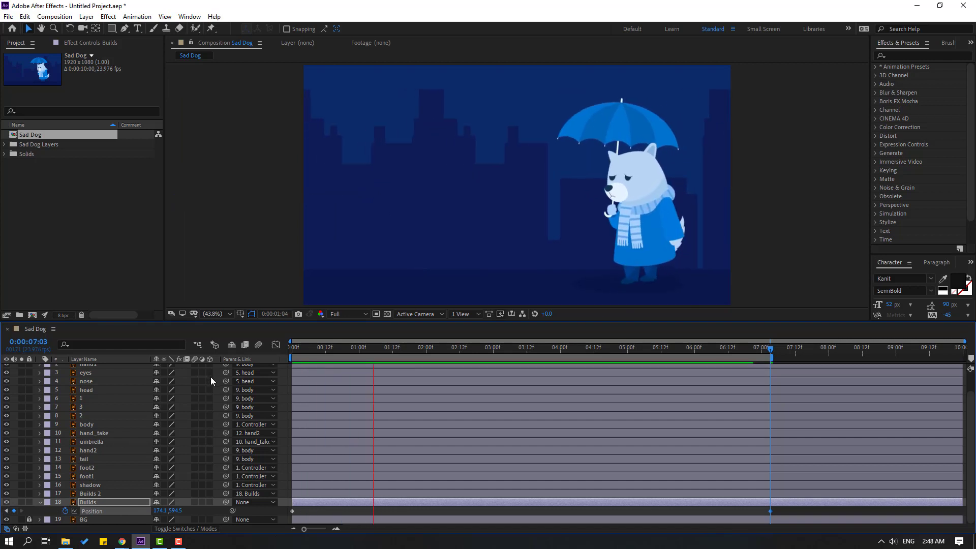
left_click_drag(398, 349, 285, 355)
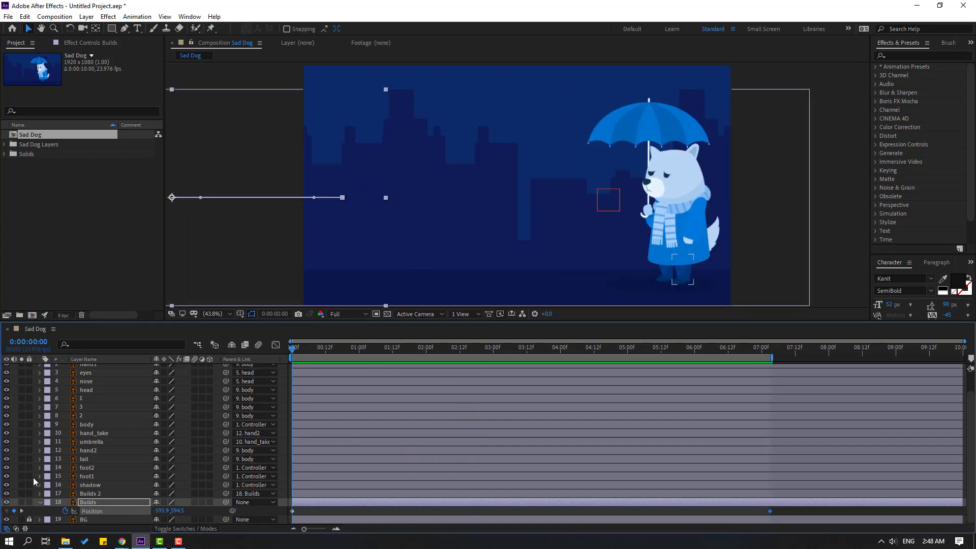
left_click(40, 502)
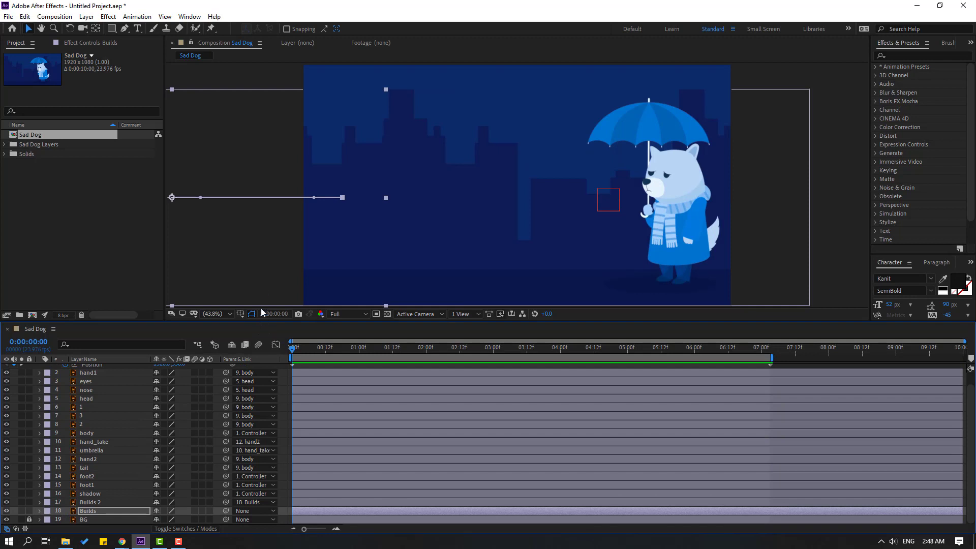
Create an adjustment layer above all other layers and rename it Rain.
left_click_drag(261, 321, 260, 270)
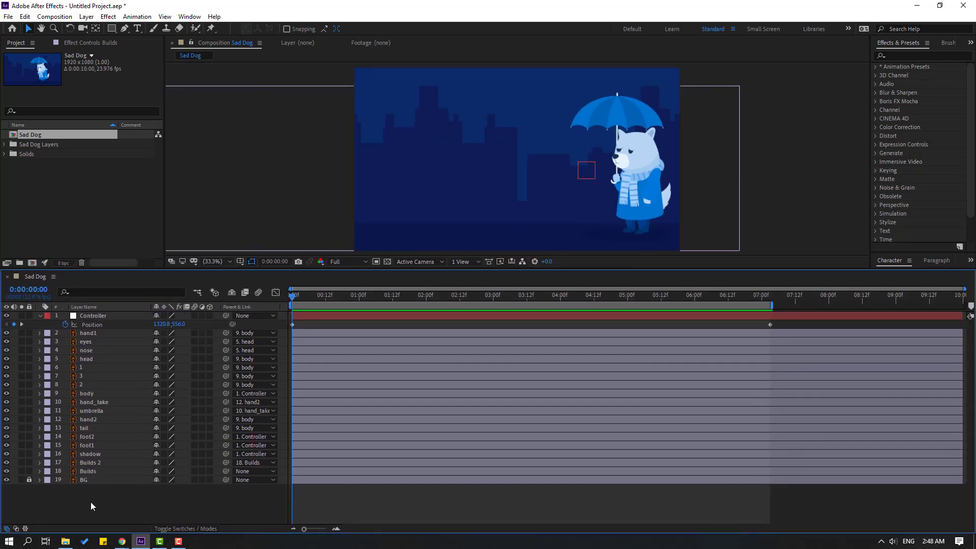
right_click(91, 506)
mouse_move(198, 390)
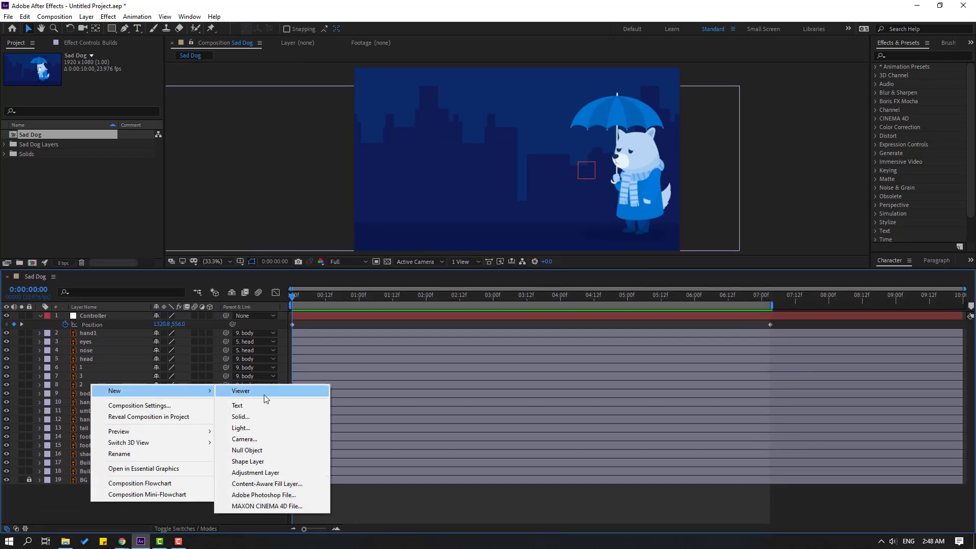
left_click(259, 473)
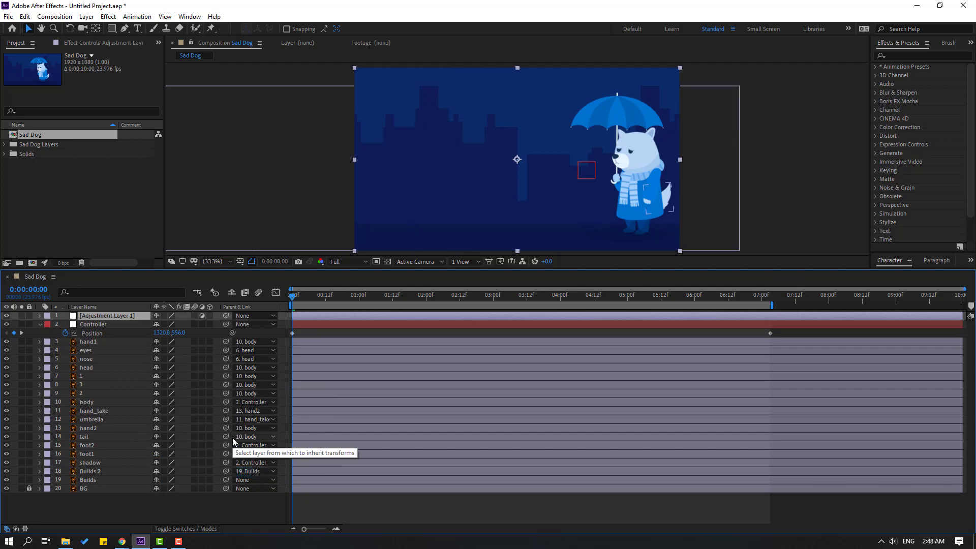
key("Return")
type("Rain")
key("Return")
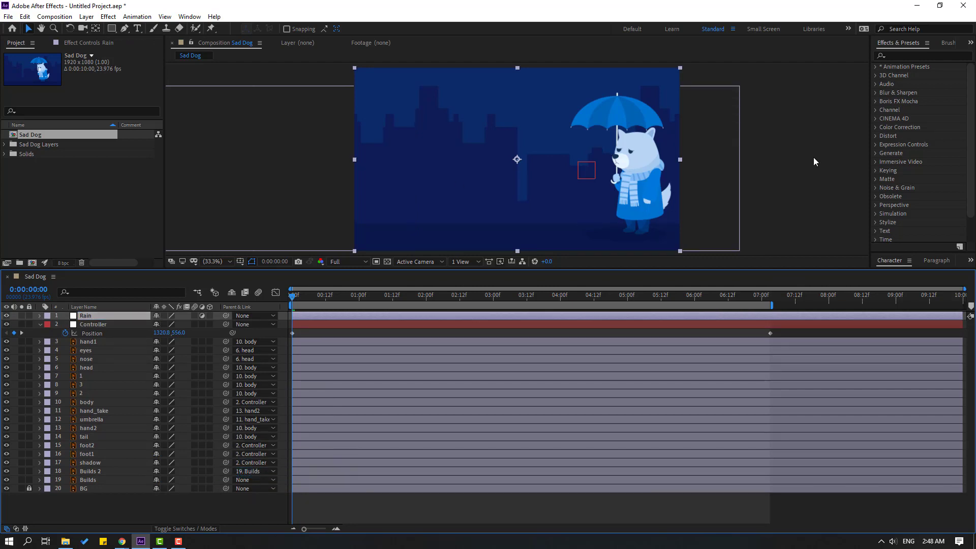
Apply the CC Rainfall effect to the Rain layer and preview the rain over the scene.
left_click(903, 54)
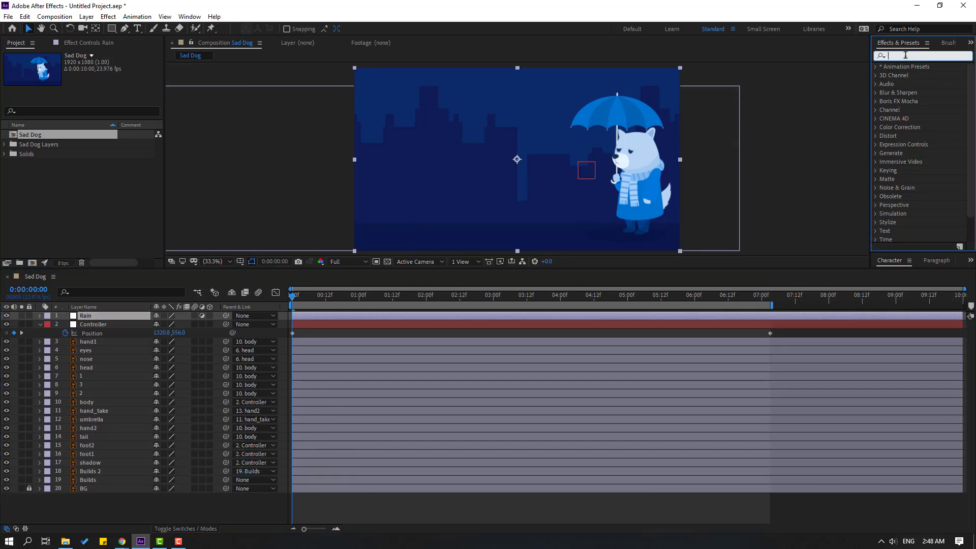
type("cc rai")
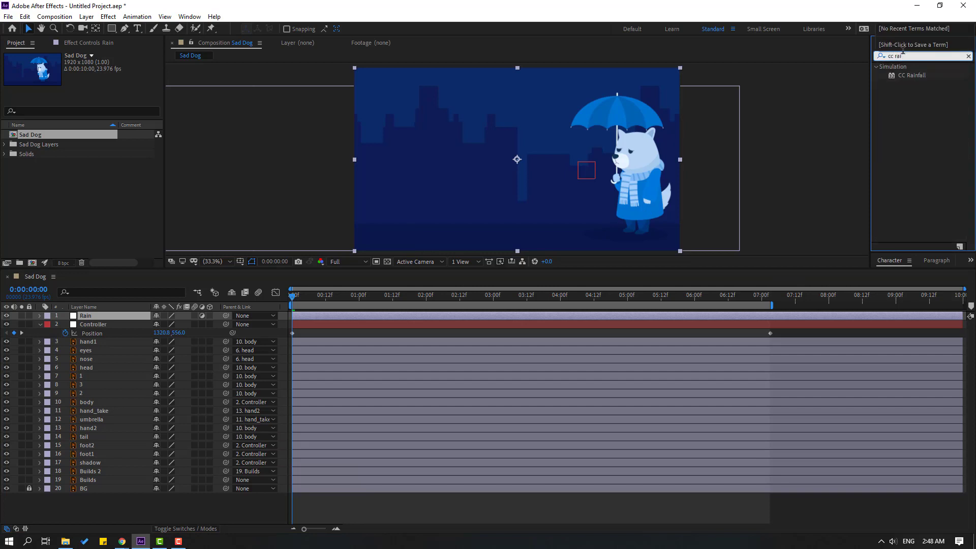
left_click(910, 77)
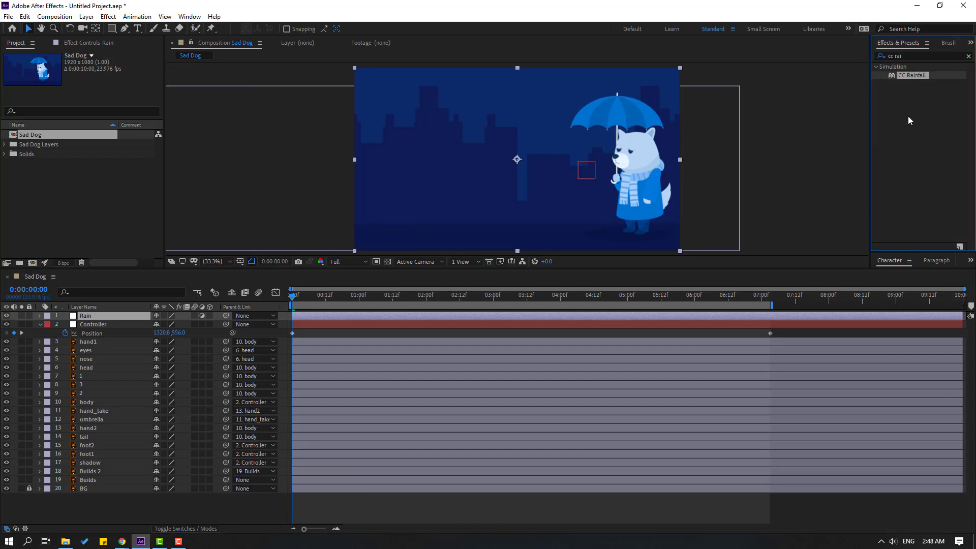
left_click_drag(905, 75, 99, 318)
left_click_drag(327, 269, 300, 333)
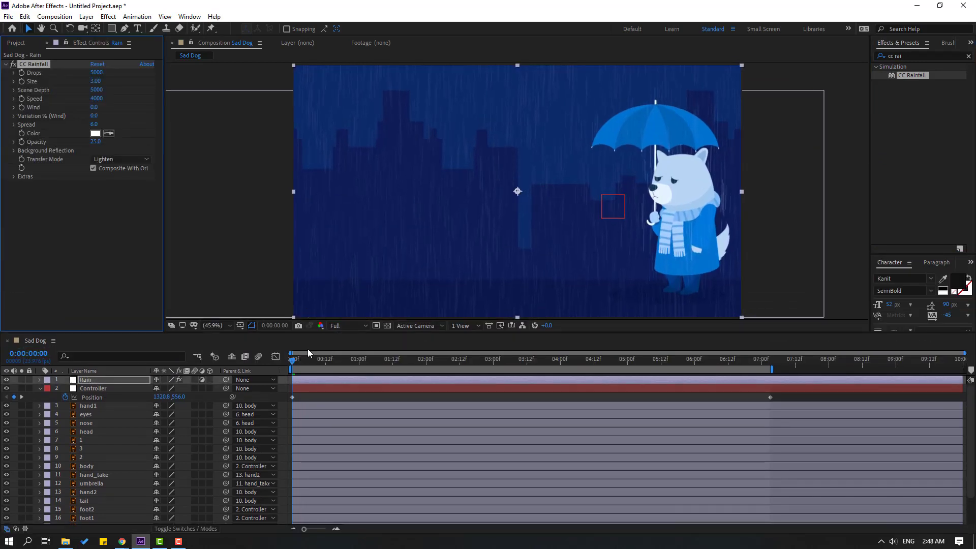
key("space")
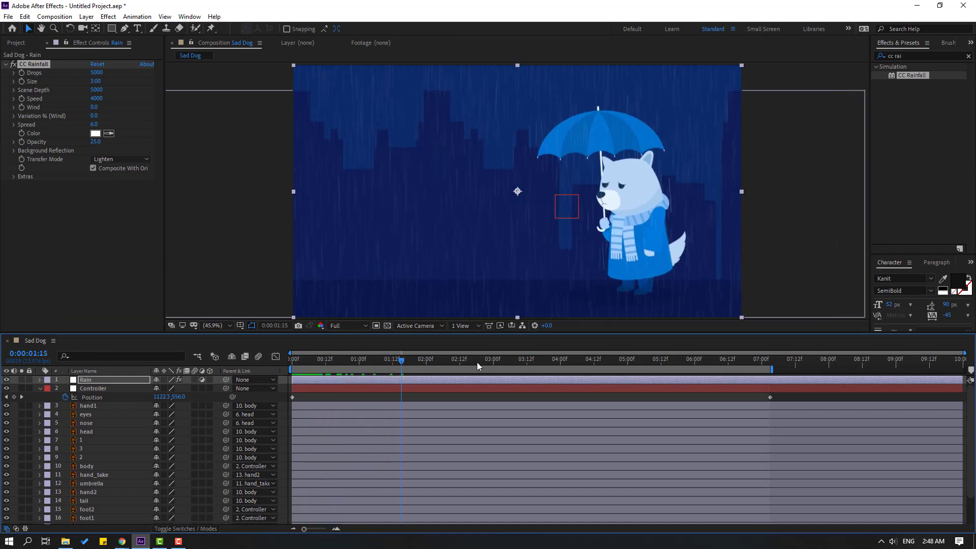
left_click_drag(476, 355, 323, 363)
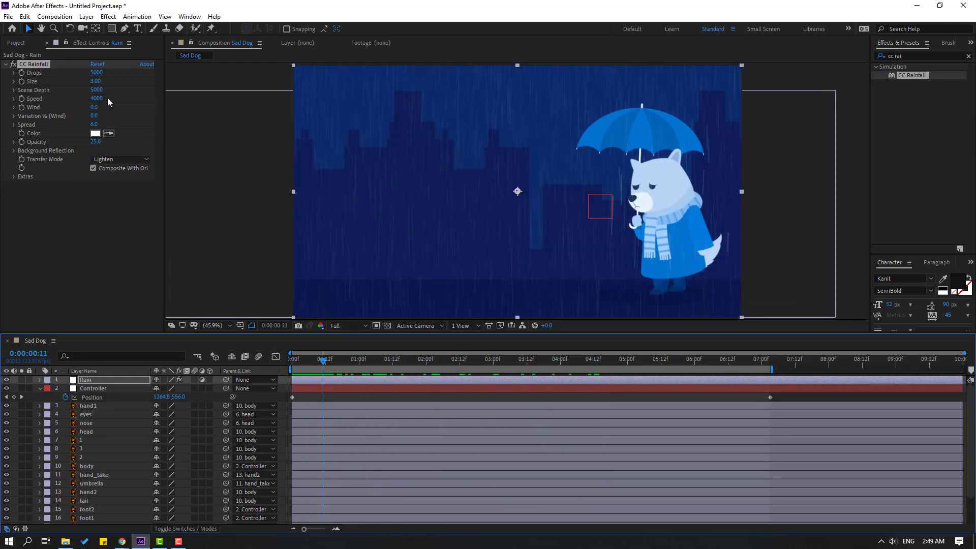
Set CC Rainfall's Size to 4 and Drops to 1400, and preview the lighter rain.
left_click_drag(97, 83, 88, 82)
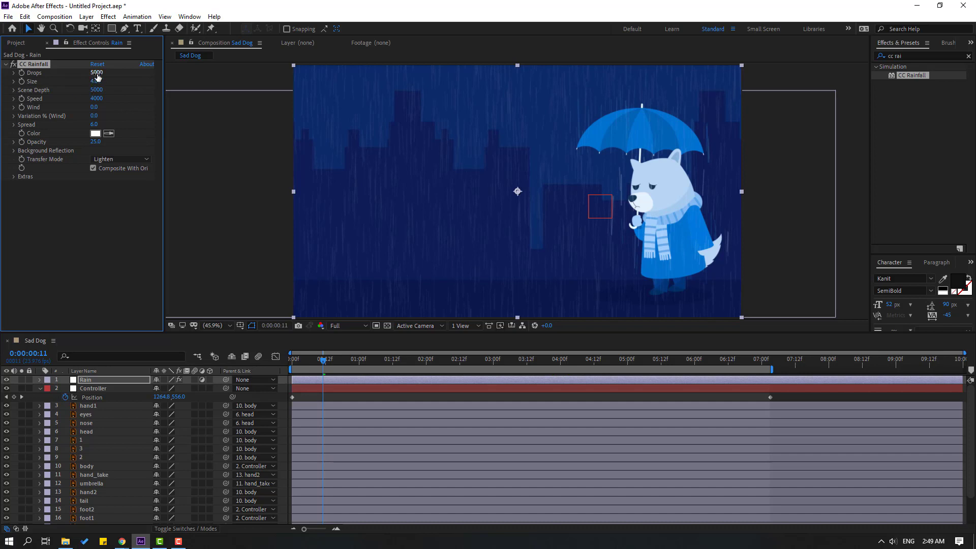
type("0")
key("Return")
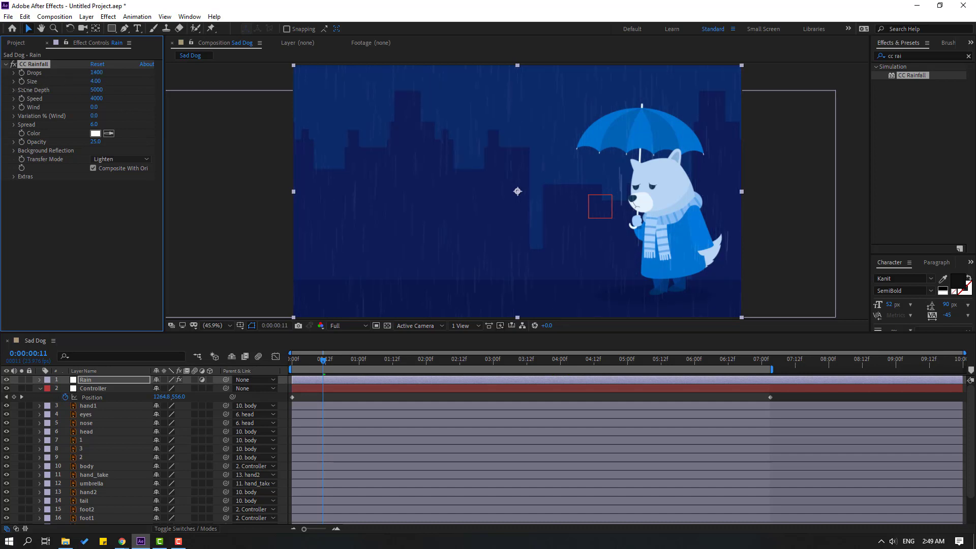
key("space")
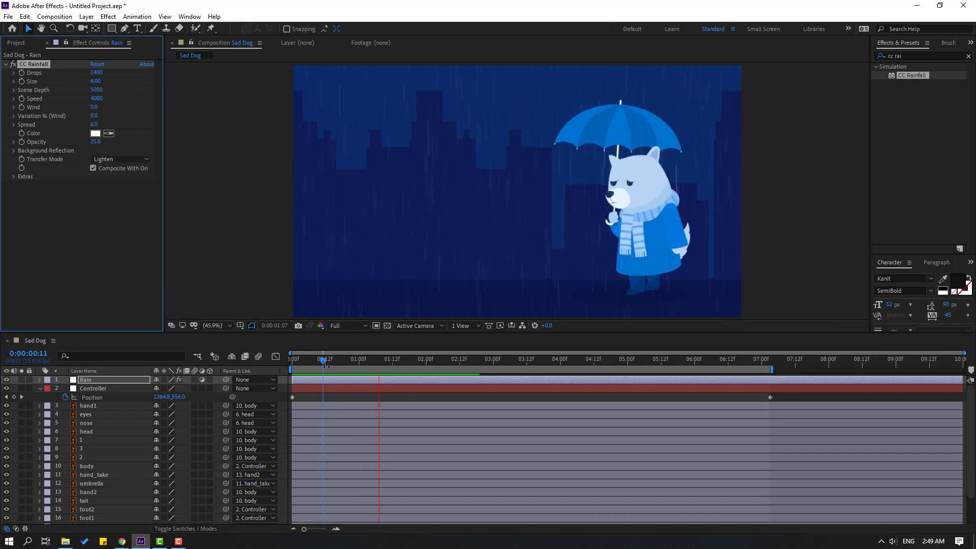